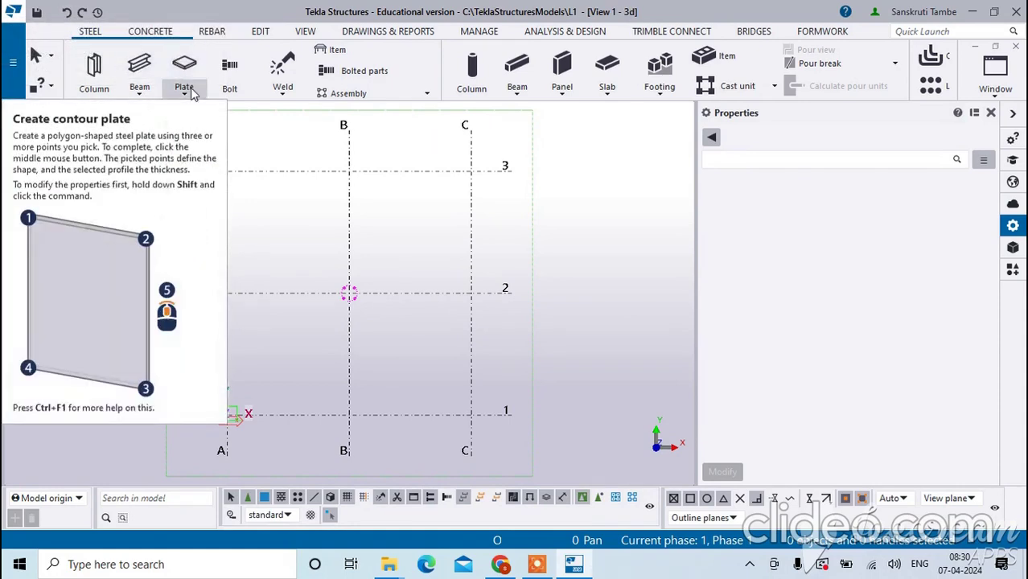
- Create a rectangular 6000 by 3000 mm contour plate starting at grid intersections A-3 and B-3, extending toward grid line 2
left_click(185, 93)
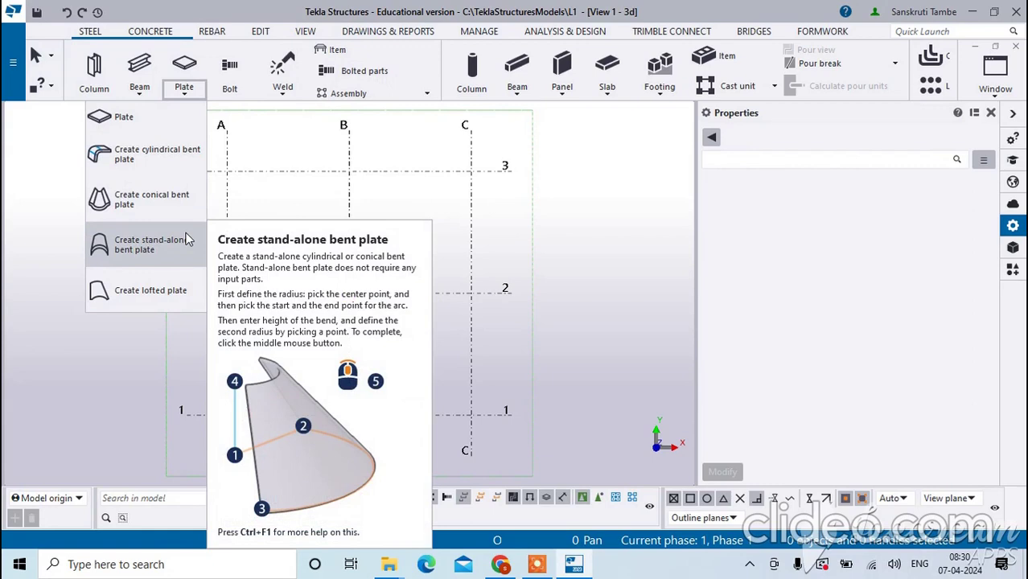
left_click(113, 120)
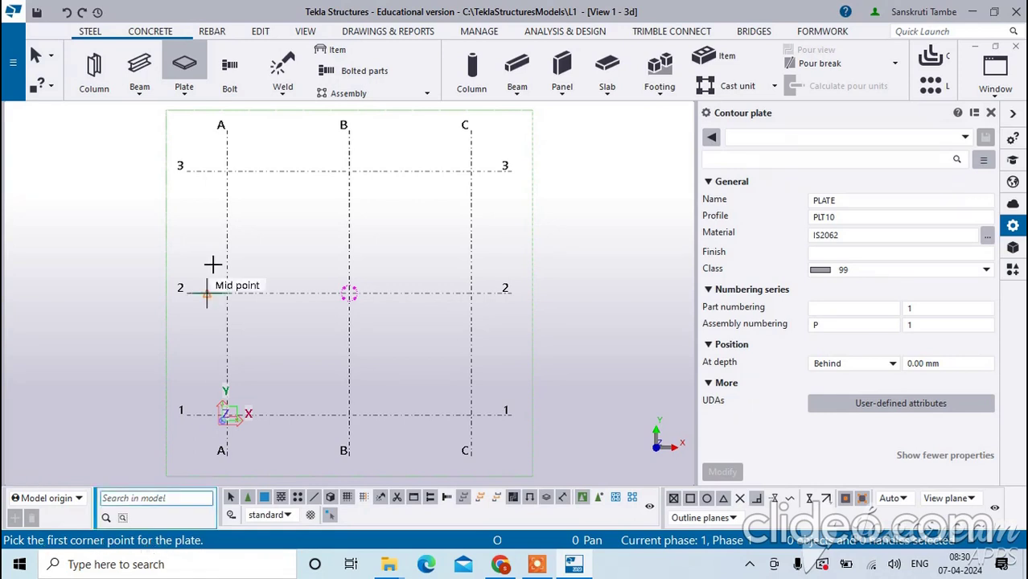
left_click(227, 171)
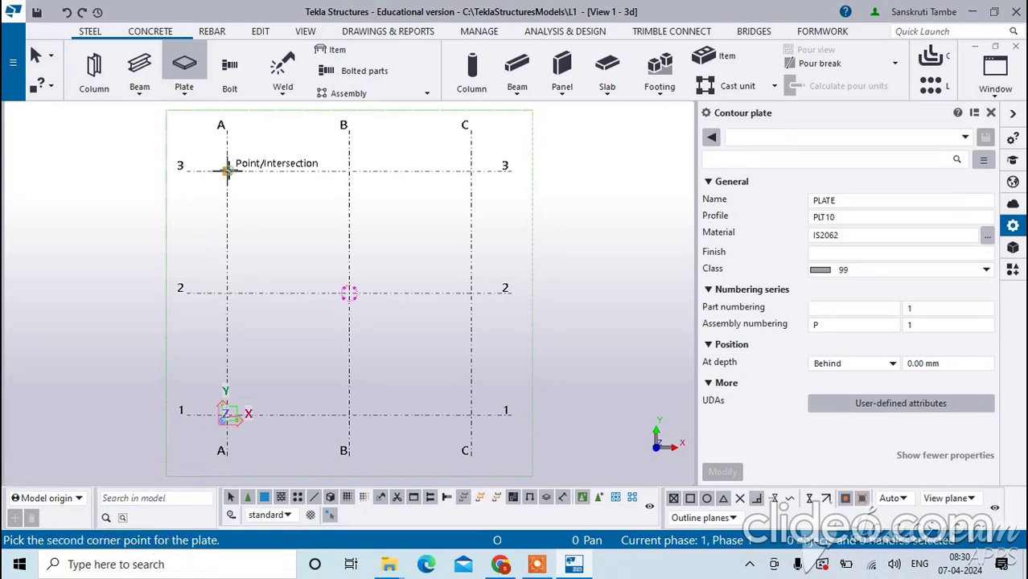
left_click(349, 171)
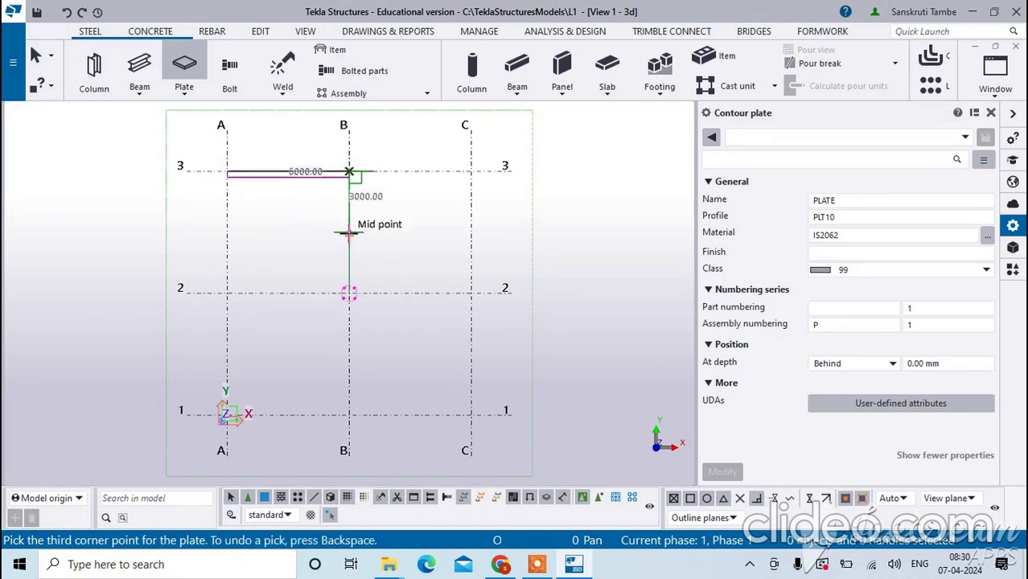
left_click(348, 232)
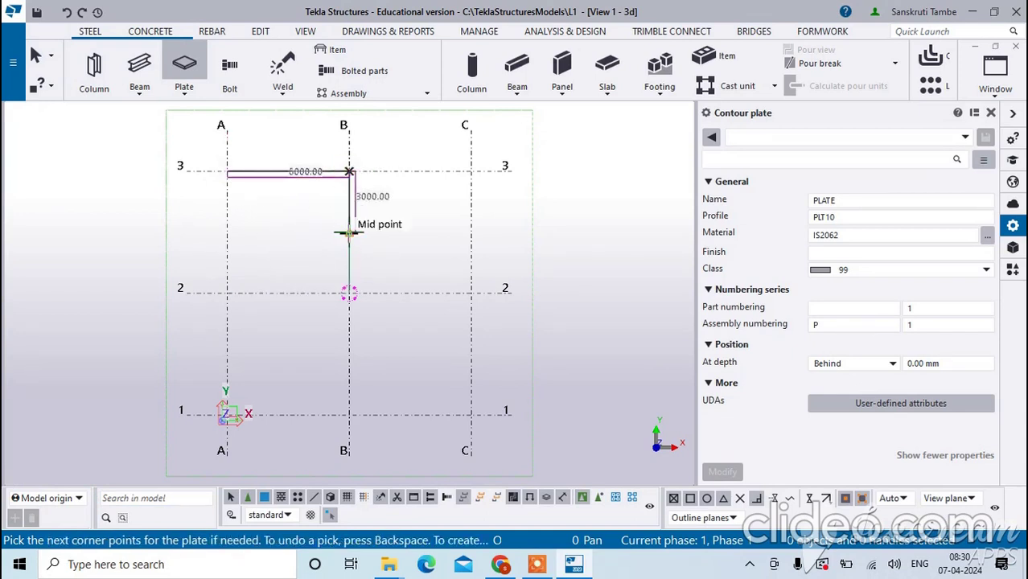
left_click(227, 232)
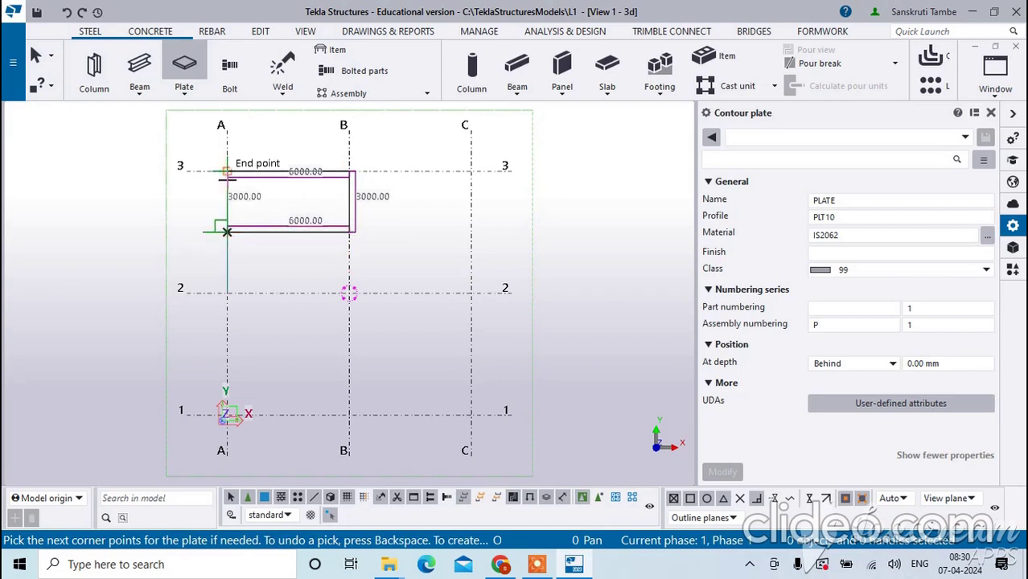
left_click(228, 172)
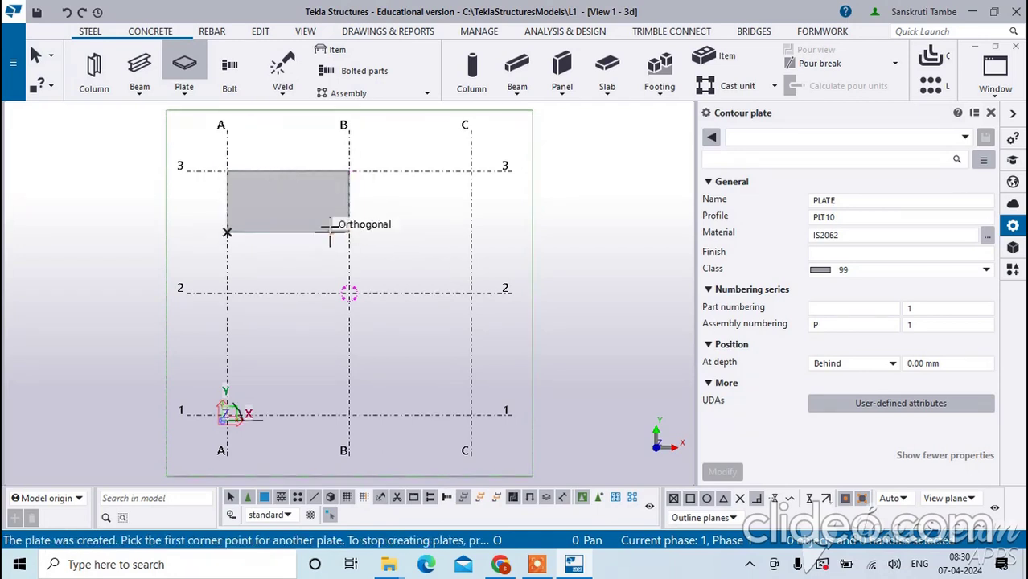
right_click(291, 139)
left_click(322, 149)
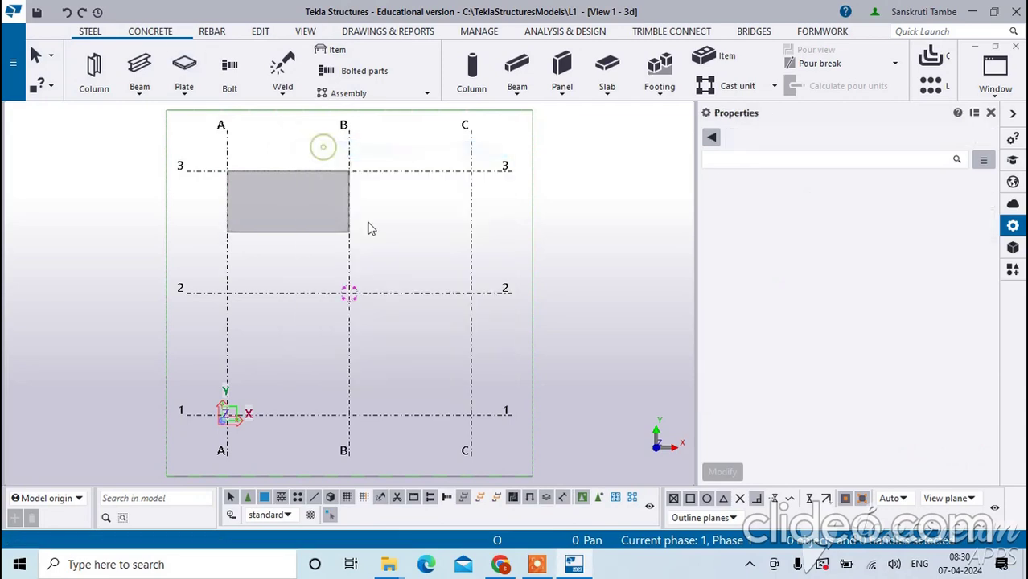
- Create an L-shaped contour plate with a chamfered outer corner between grids B–C and 1–2, using 3000 mm straight sides from intersection B-2
left_click(184, 94)
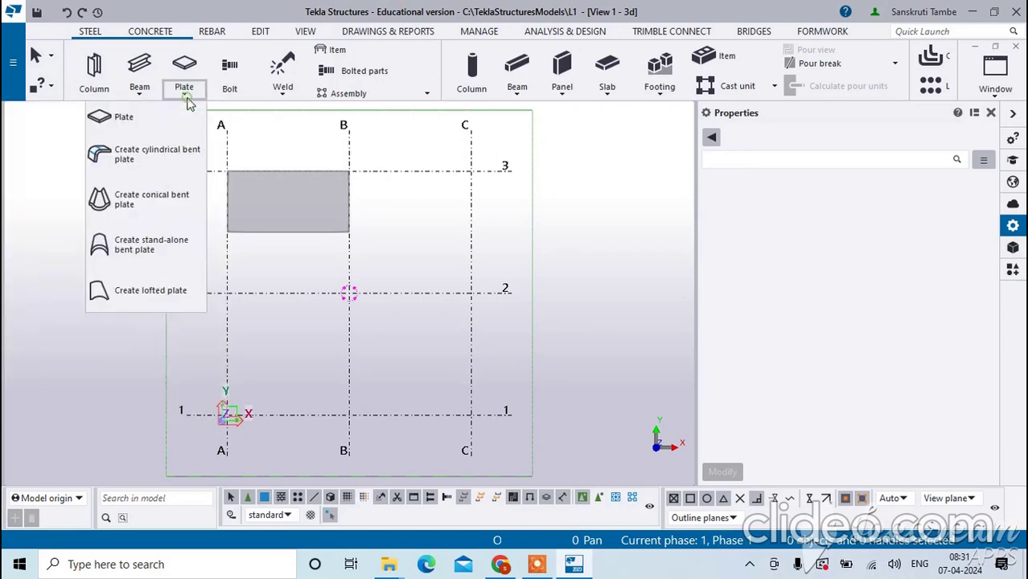
left_click(190, 117)
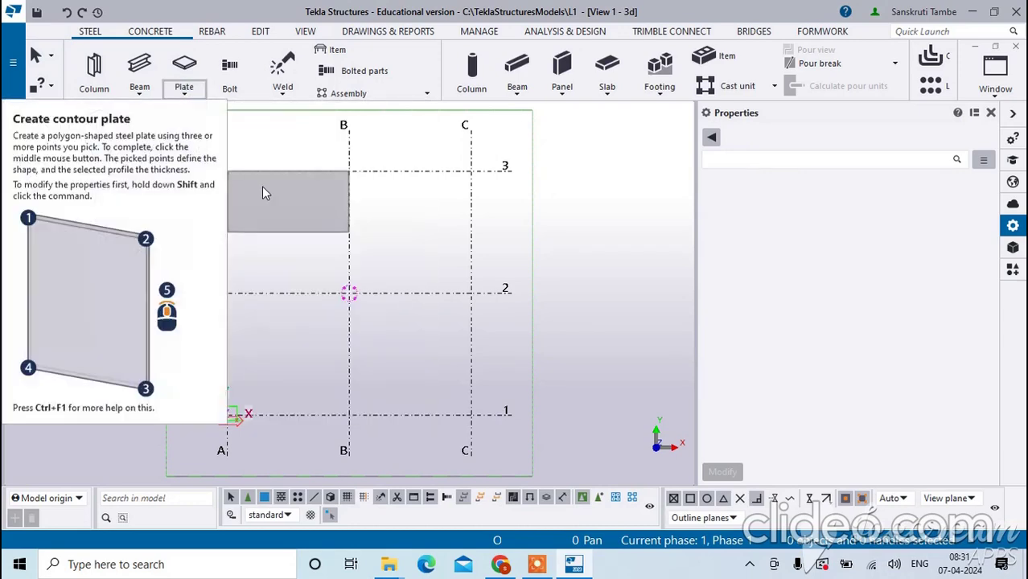
left_click(186, 95)
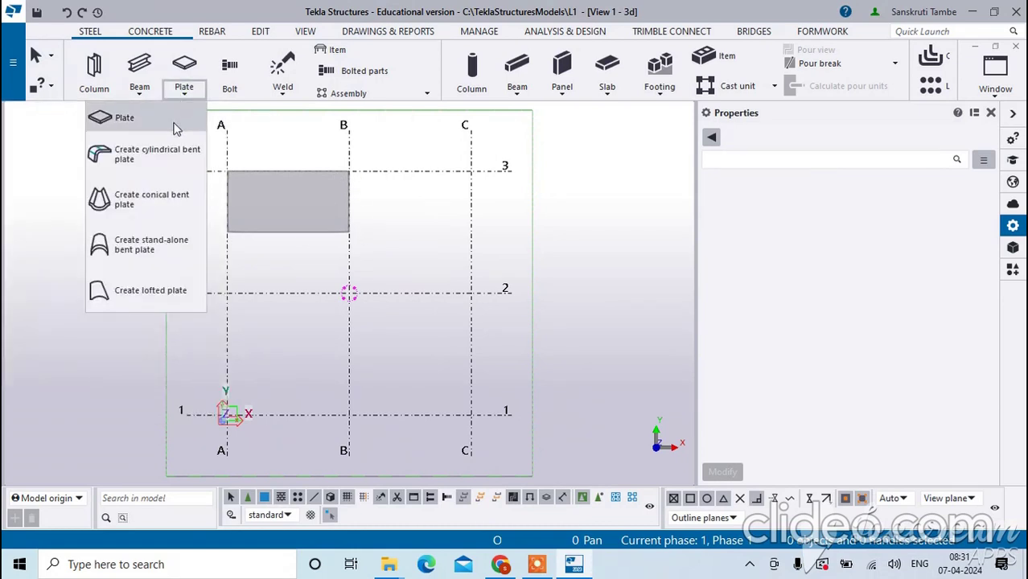
left_click(105, 116)
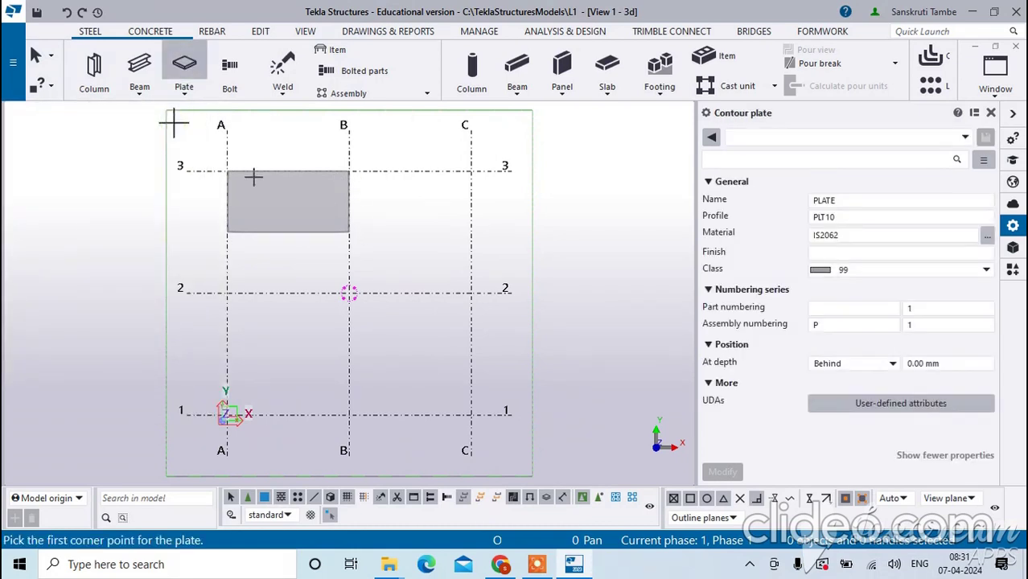
left_click(349, 293)
left_click(410, 293)
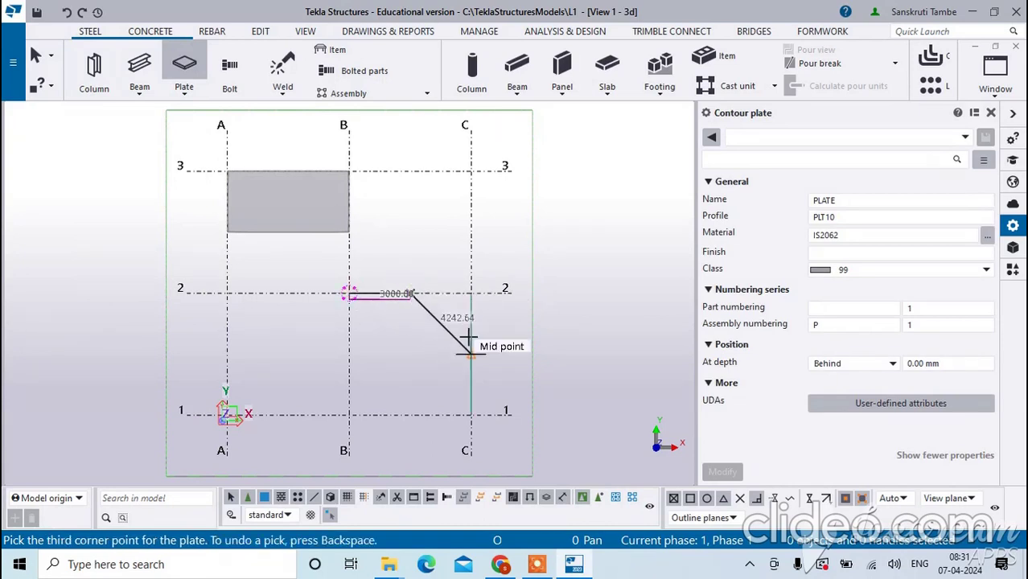
left_click(468, 348)
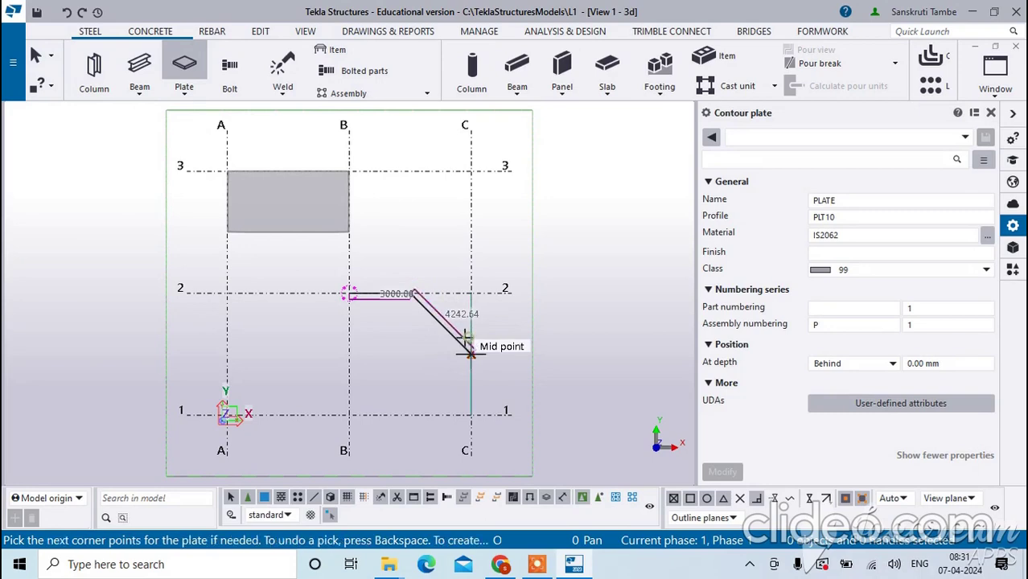
left_click(470, 415)
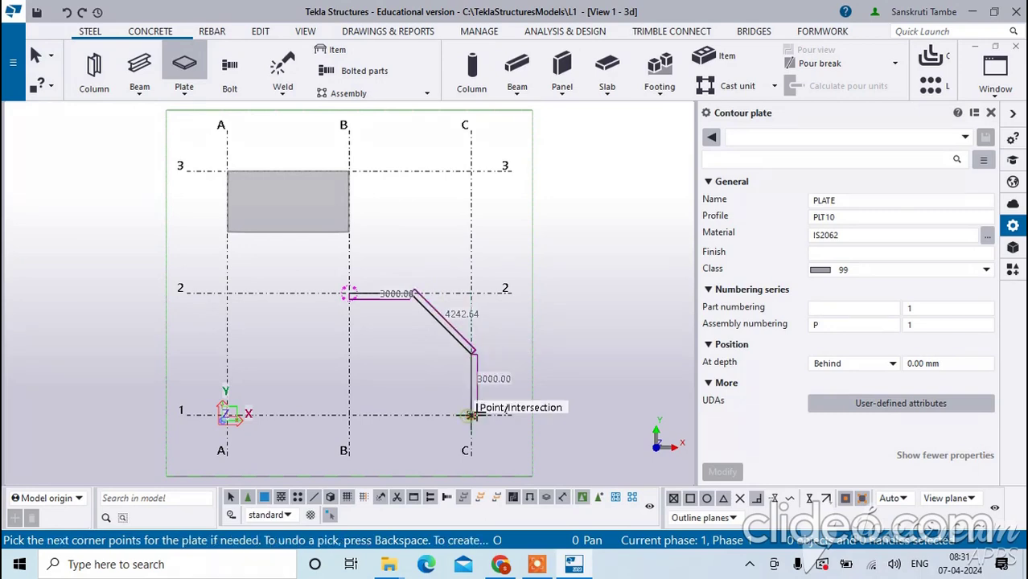
left_click(411, 415)
left_click(410, 355)
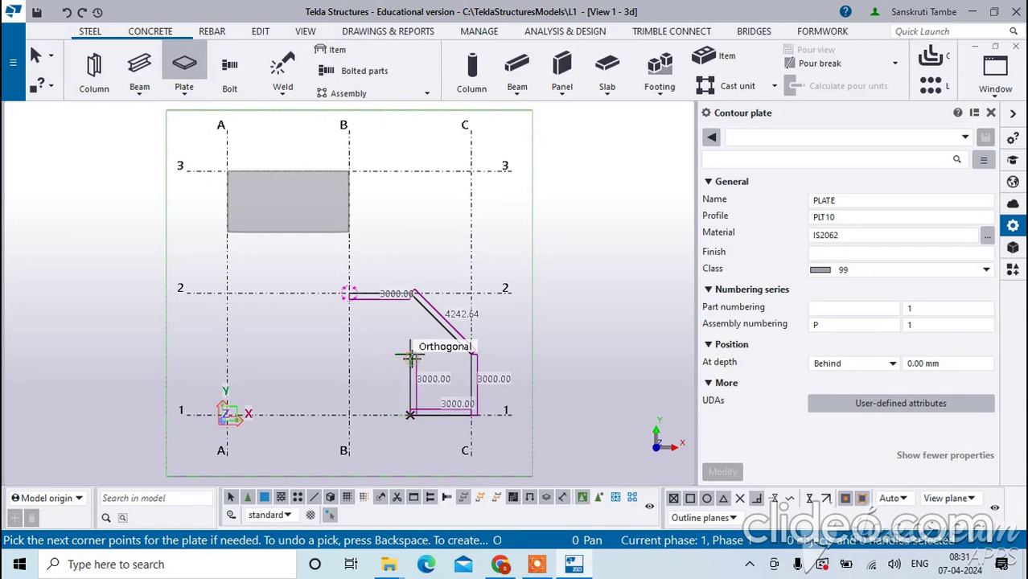
left_click(349, 355)
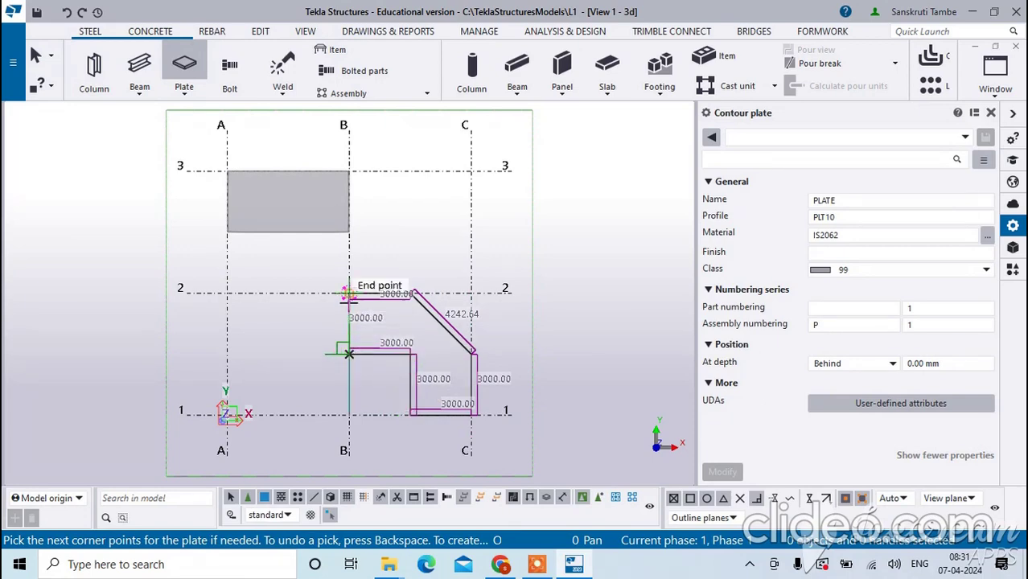
left_click(348, 292)
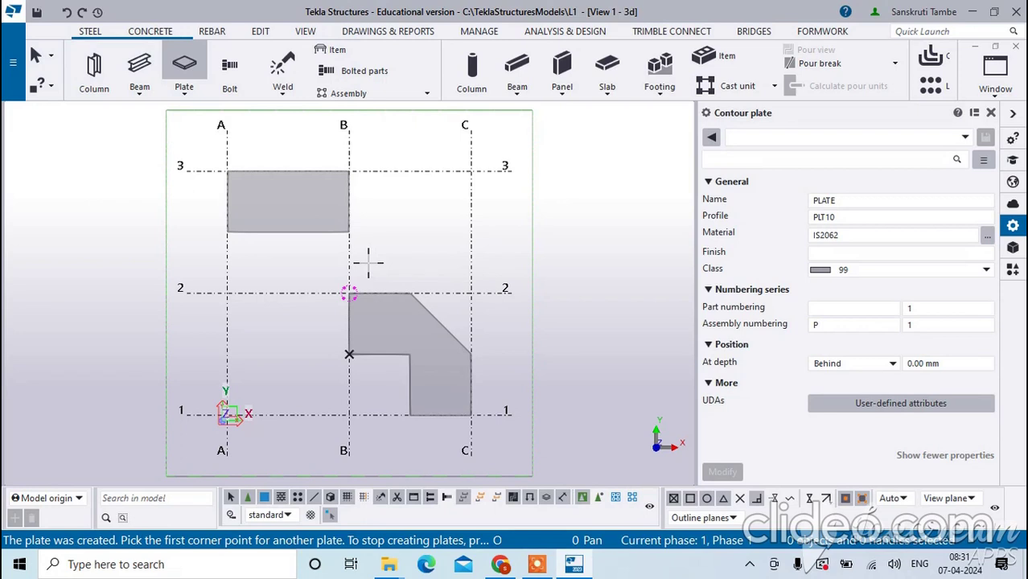
left_click(202, 98)
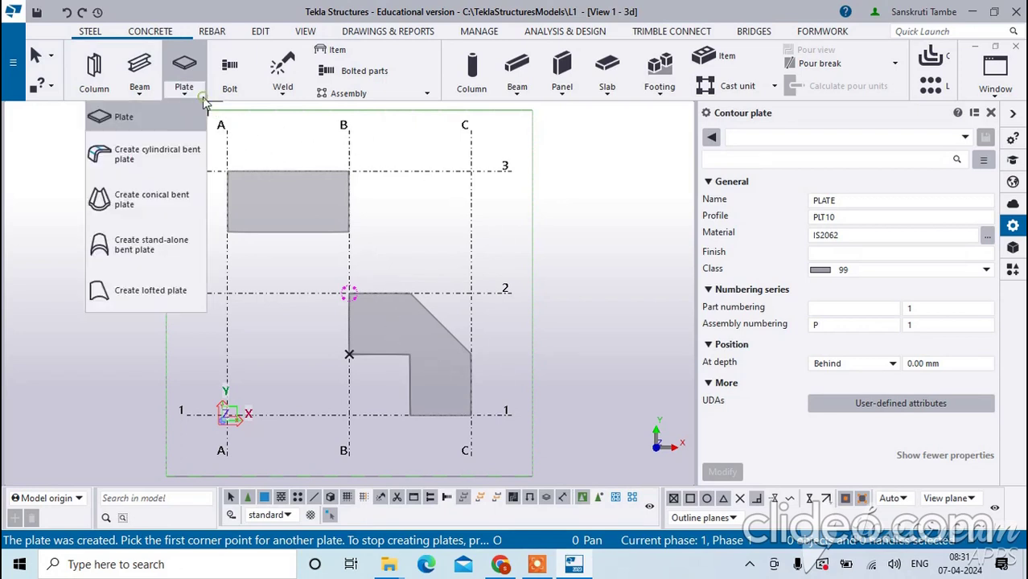
left_click(201, 99)
right_click(577, 173)
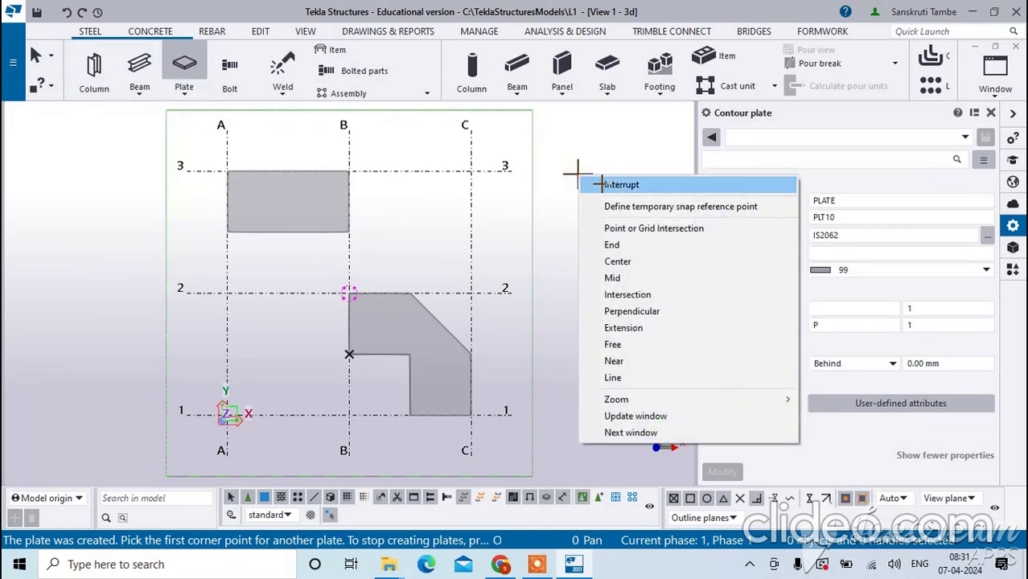
left_click(599, 184)
- Change the profile of the rectangular plate between grids A and B to PLT20
left_click(331, 231)
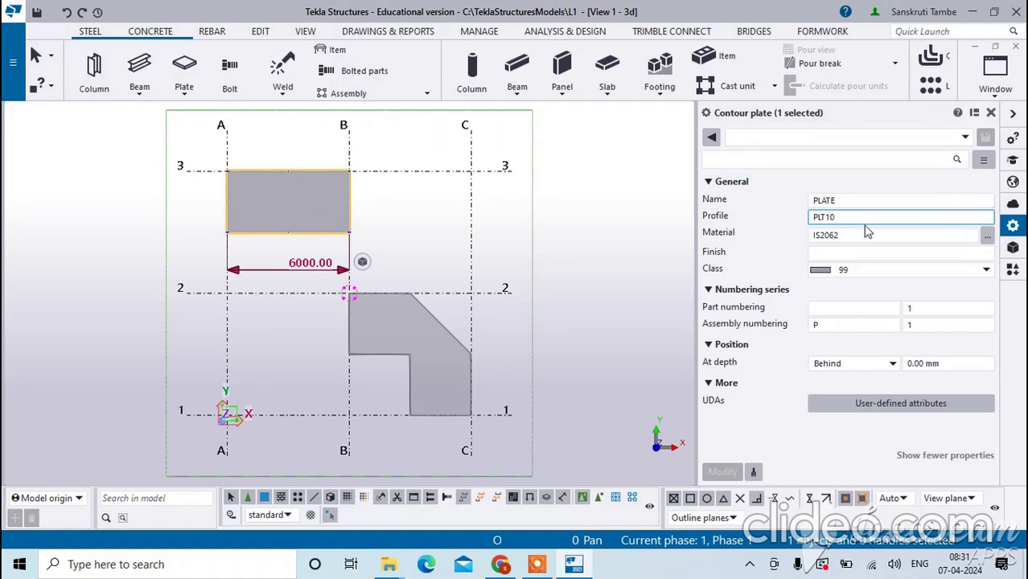
left_click(841, 218)
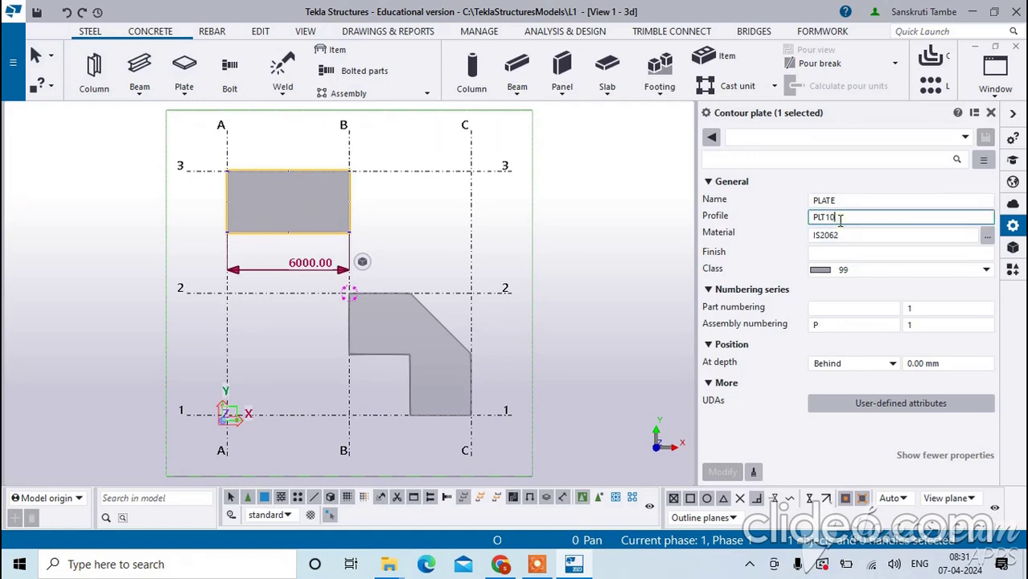
key("BackSpace")
key("BackSpace")
type("2")
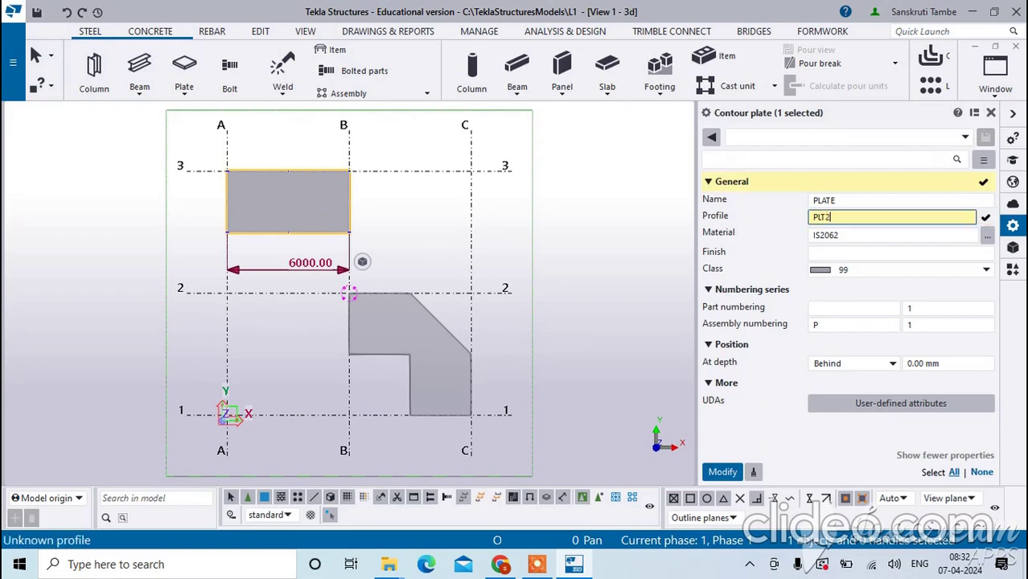
type("0")
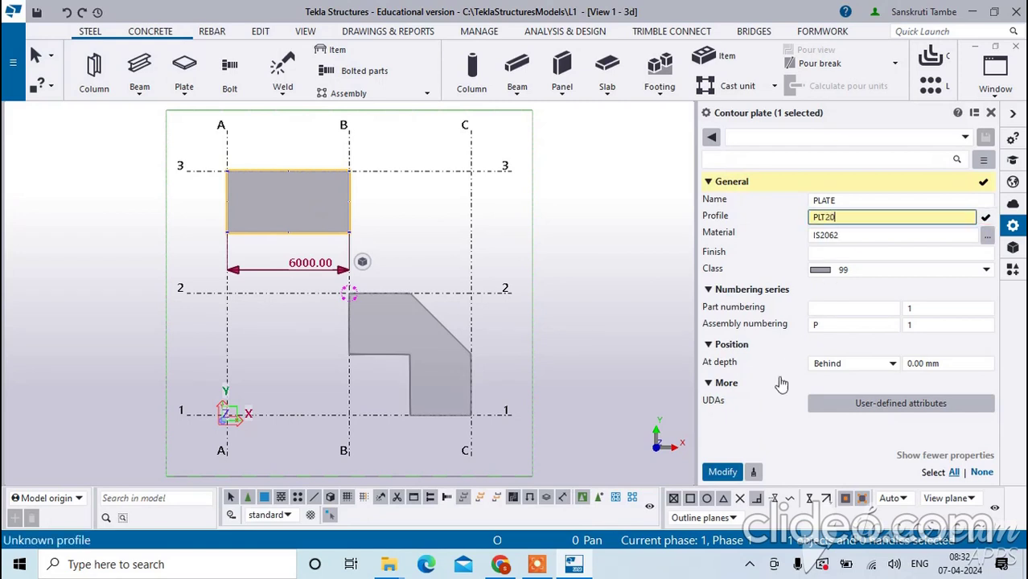
left_click(724, 472)
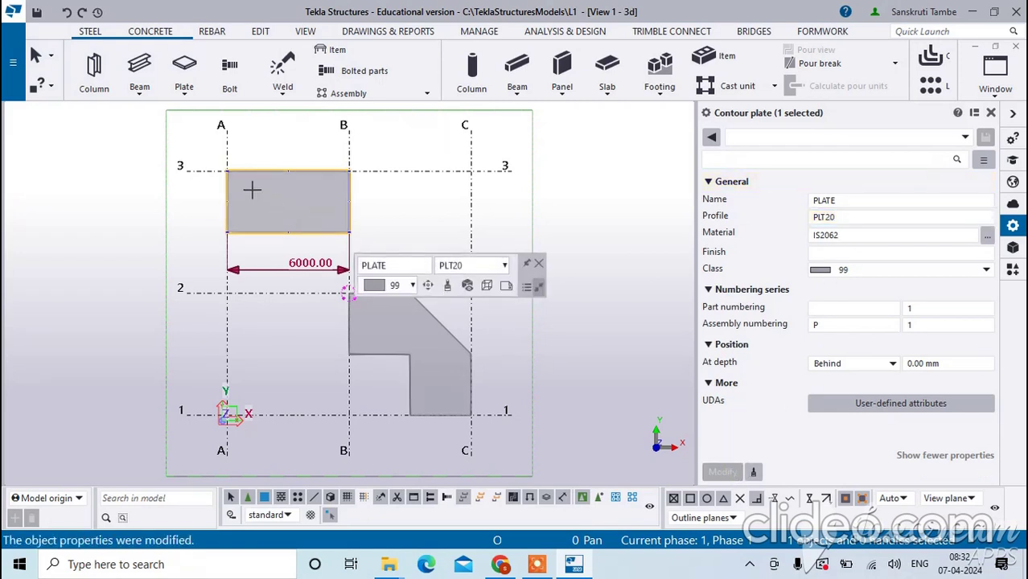
- Examine the thickness of the rectangular plate in 3D, close up at its corner on grid A-3
scroll(270, 209, "down", 1)
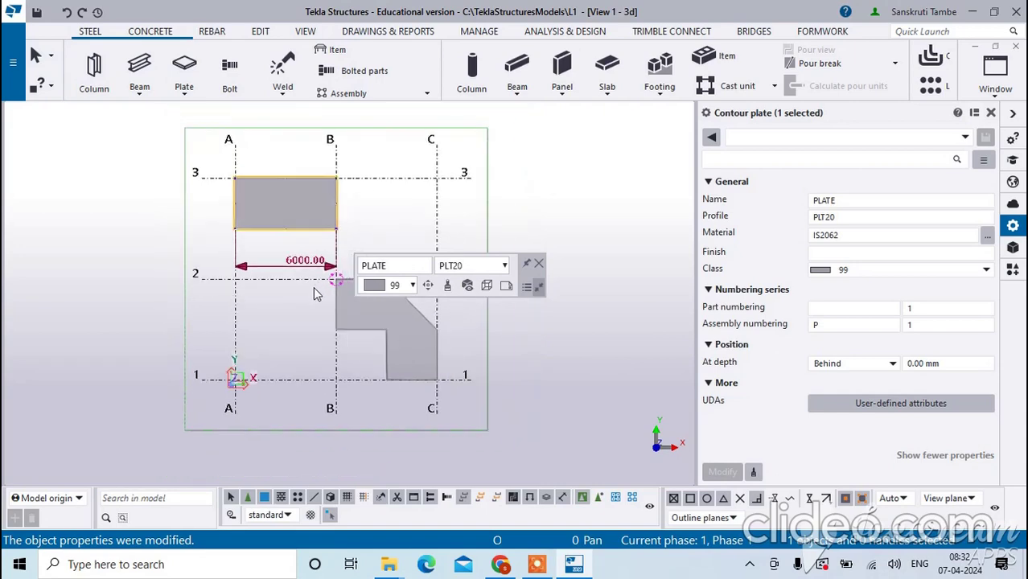
middle_click_drag(317, 295, 321, 139, "ctrl")
middle_click_drag(316, 317, 294, 321, "ctrl")
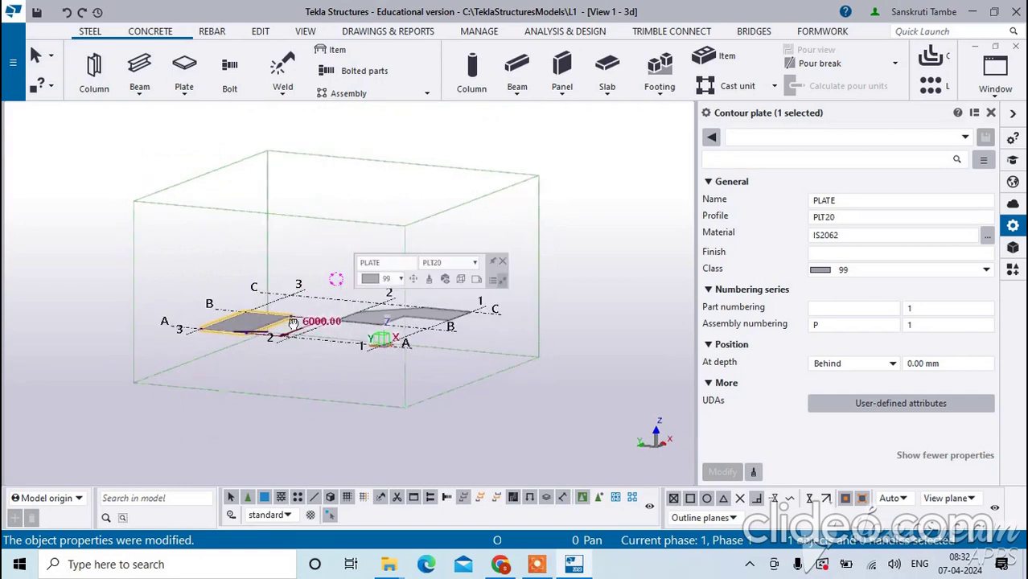
scroll(217, 323, "up", 5)
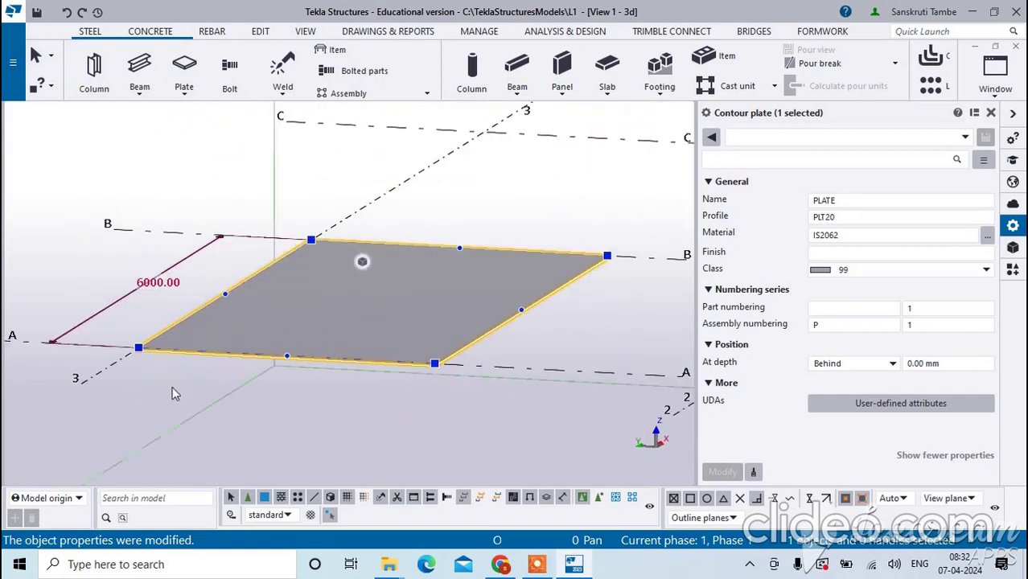
scroll(172, 388, "up", 4)
left_click(166, 380)
scroll(91, 287, "up", 6)
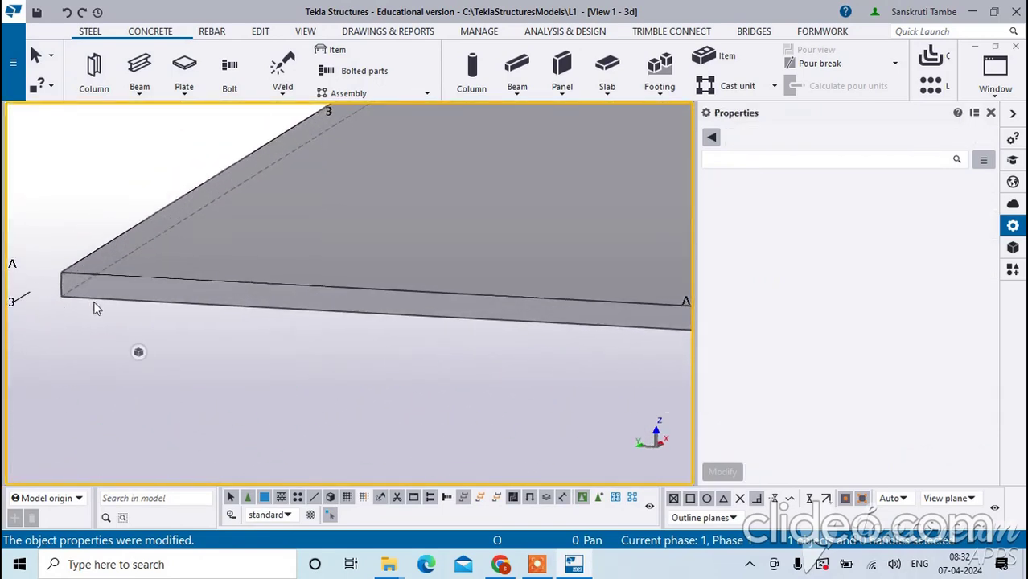
scroll(95, 308, "up", 2)
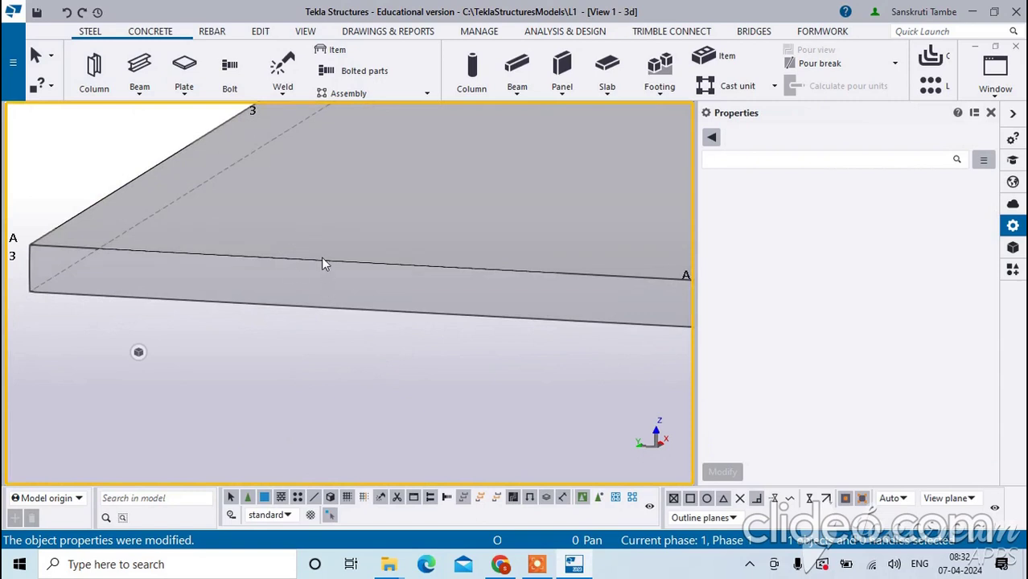
left_click(322, 263)
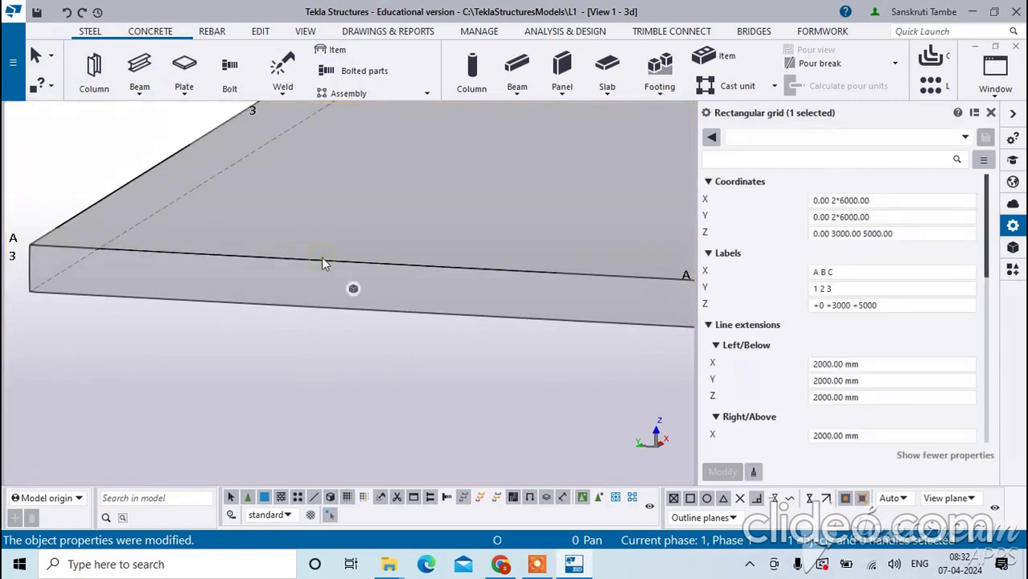
left_click(449, 328)
left_click(442, 266)
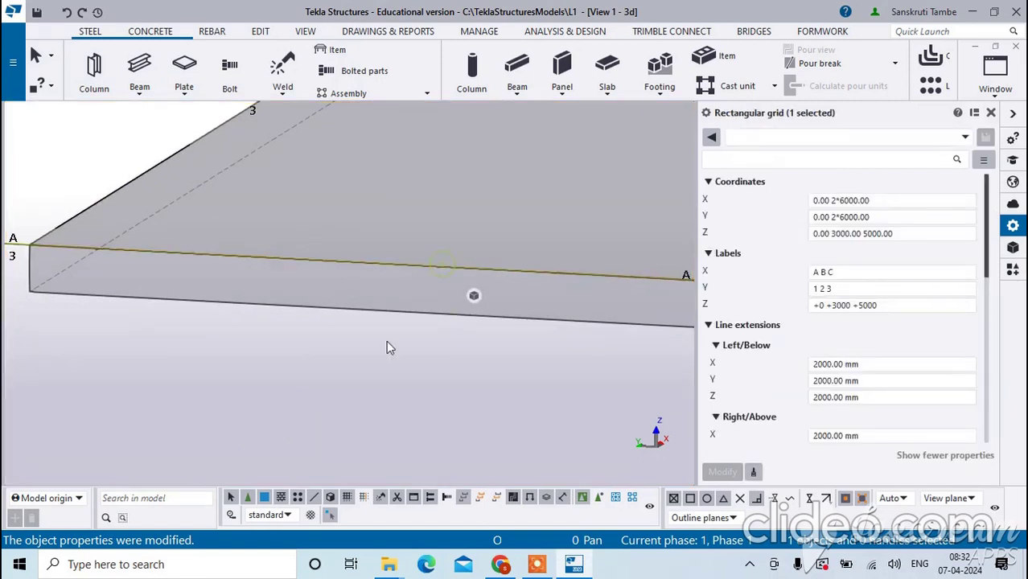
scroll(357, 378, "down", 3)
left_click(291, 378)
left_click(223, 308)
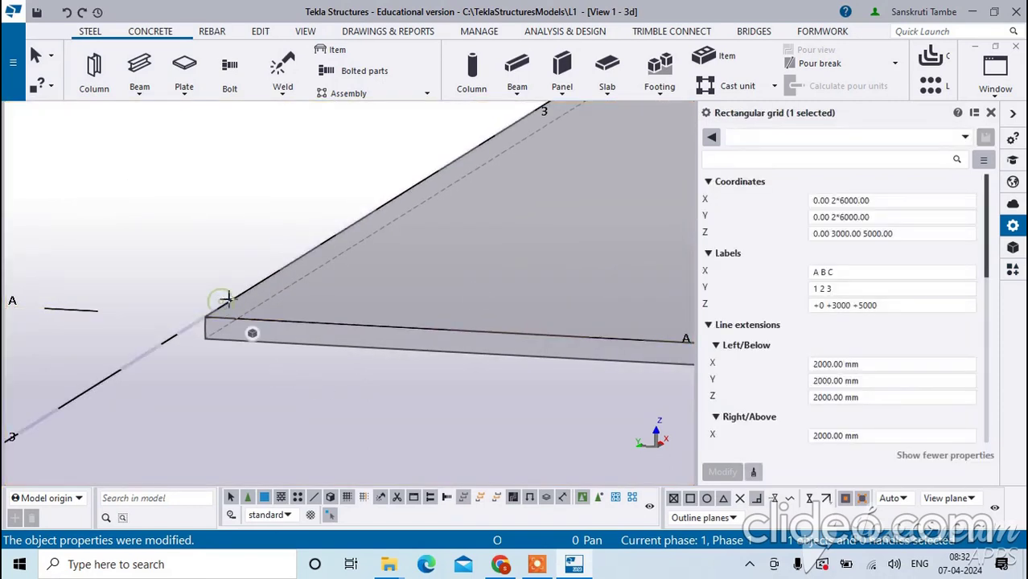
- Change the profile of the rectangular plate between grids A and B to PLT10
left_click(281, 348)
left_click(280, 348)
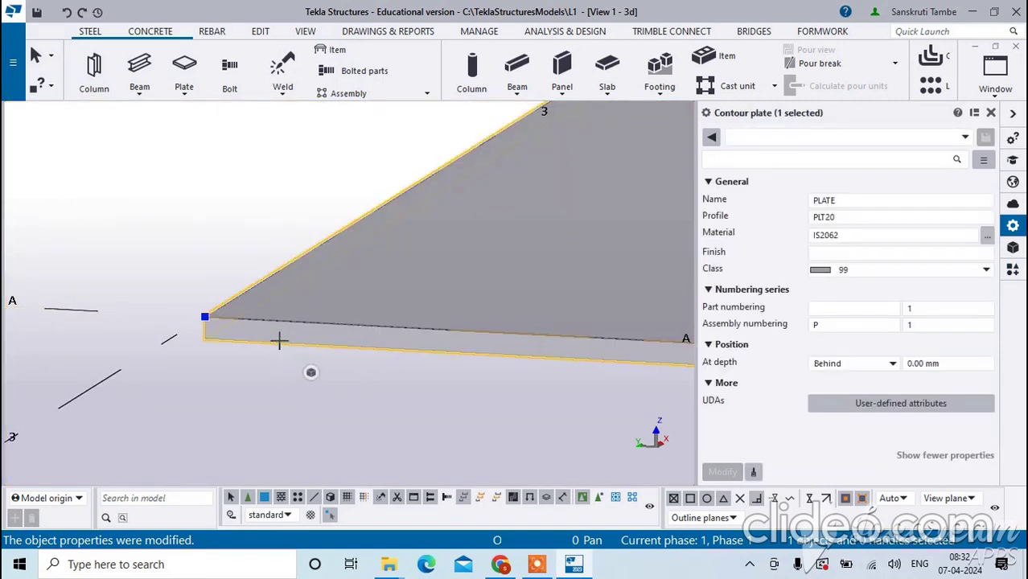
left_click(848, 219)
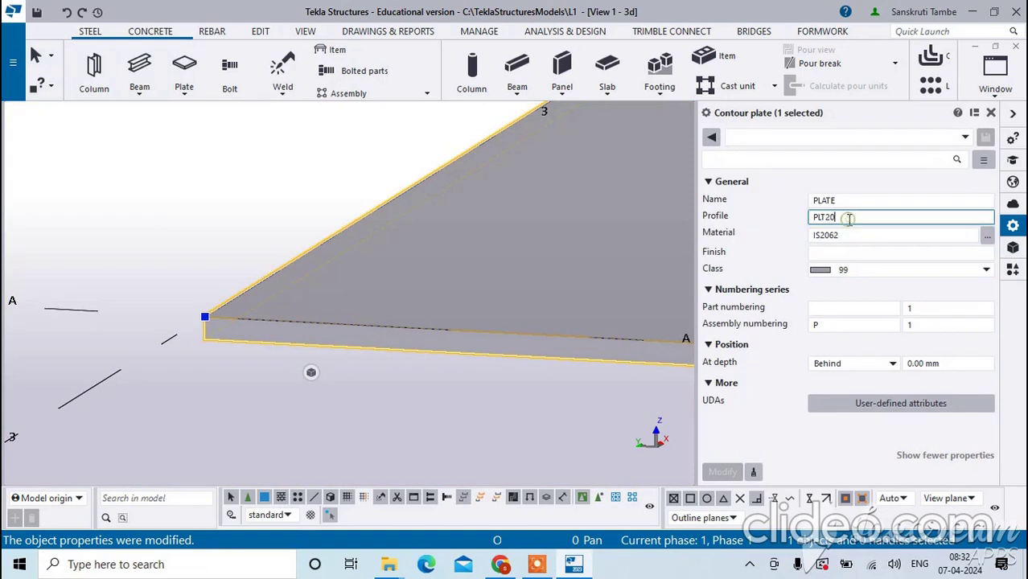
key("BackSpace")
key("BackSpace")
type("1")
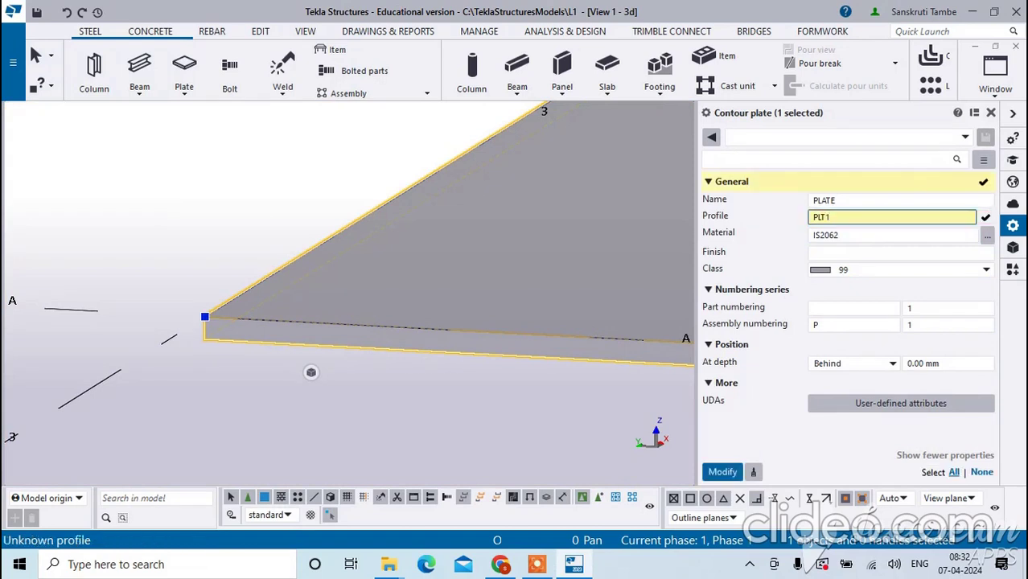
type("0")
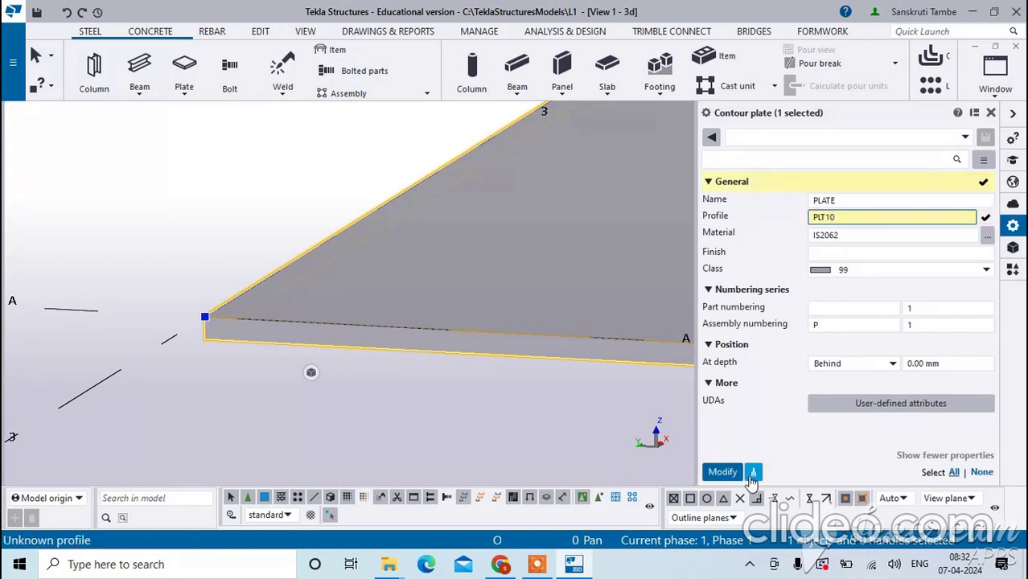
left_click(722, 472)
scroll(666, 402, "up", 1)
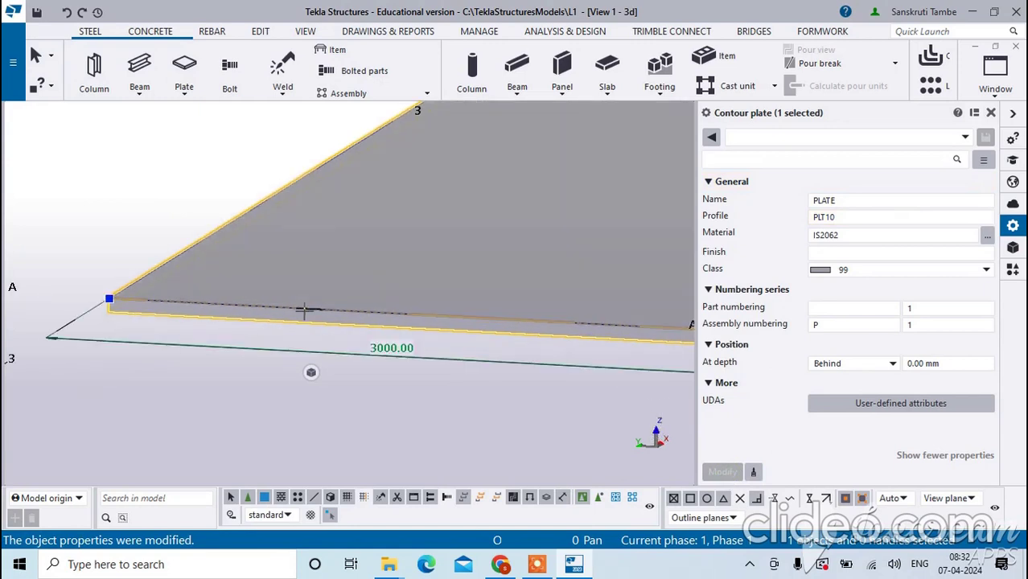
scroll(303, 312, "up", 2)
scroll(302, 312, "down", 2)
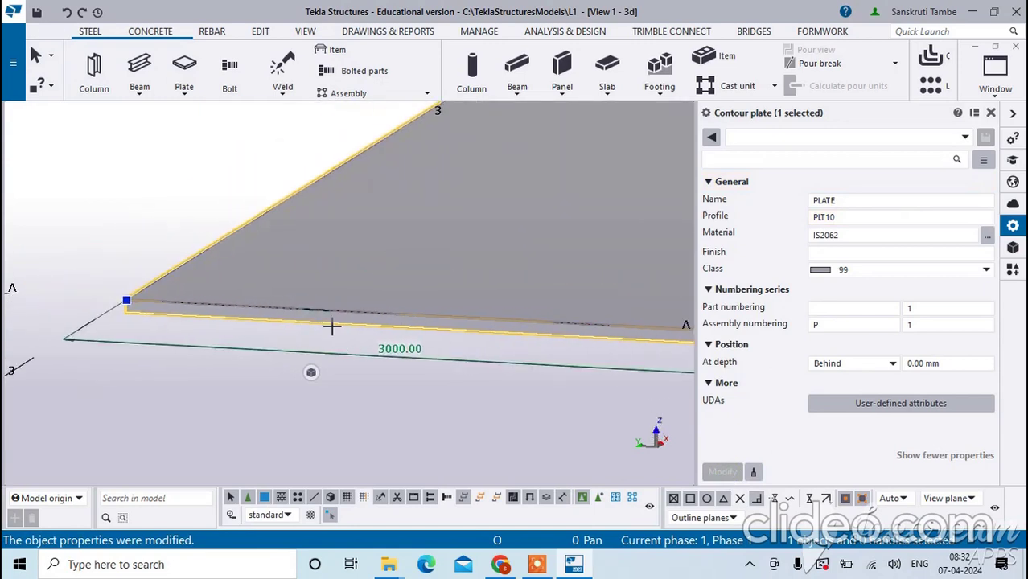
- Confirm IS2062 as the rectangular plate's material and try class 3 for it
left_click(987, 236)
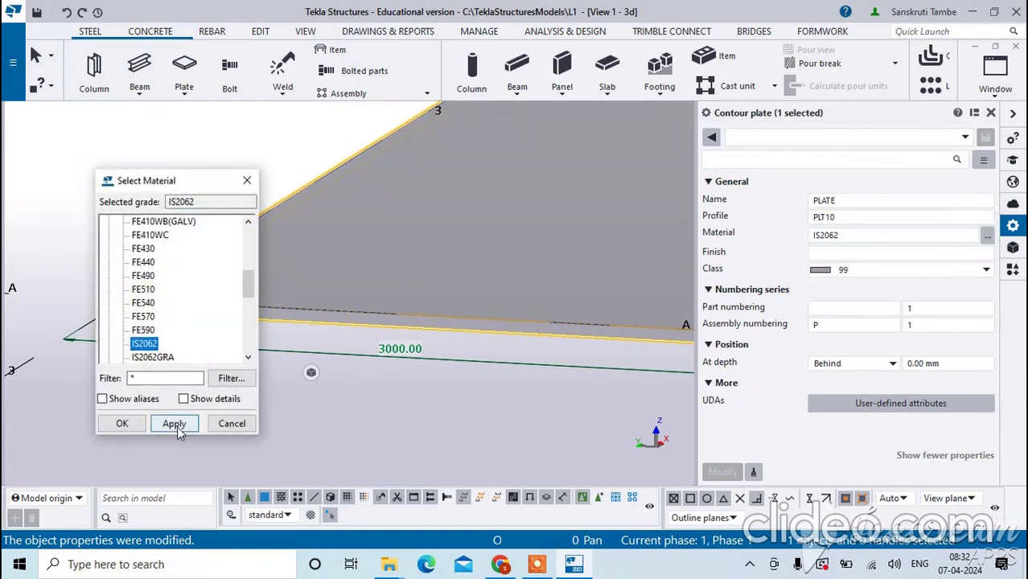
left_click(125, 425)
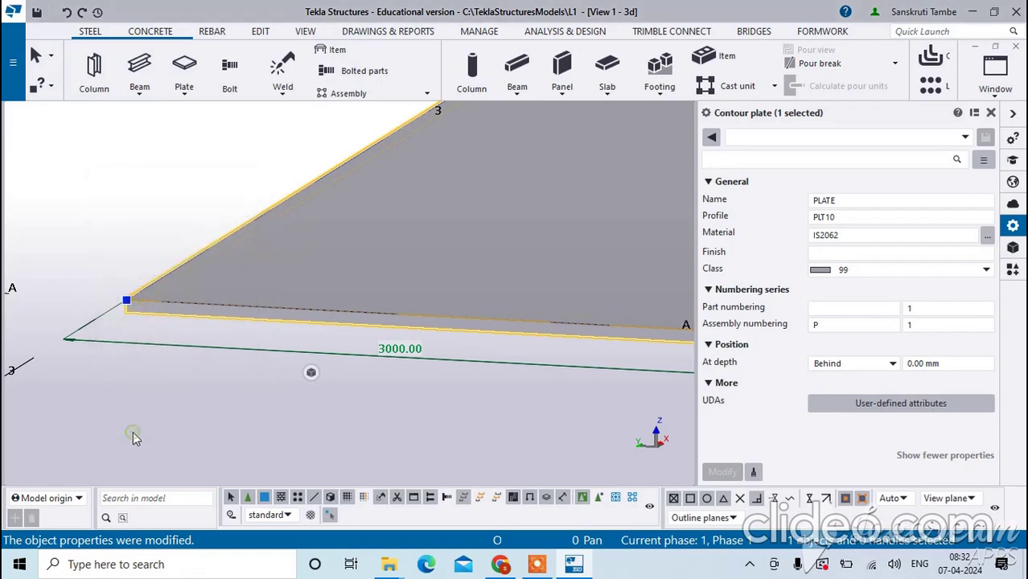
left_click(985, 272)
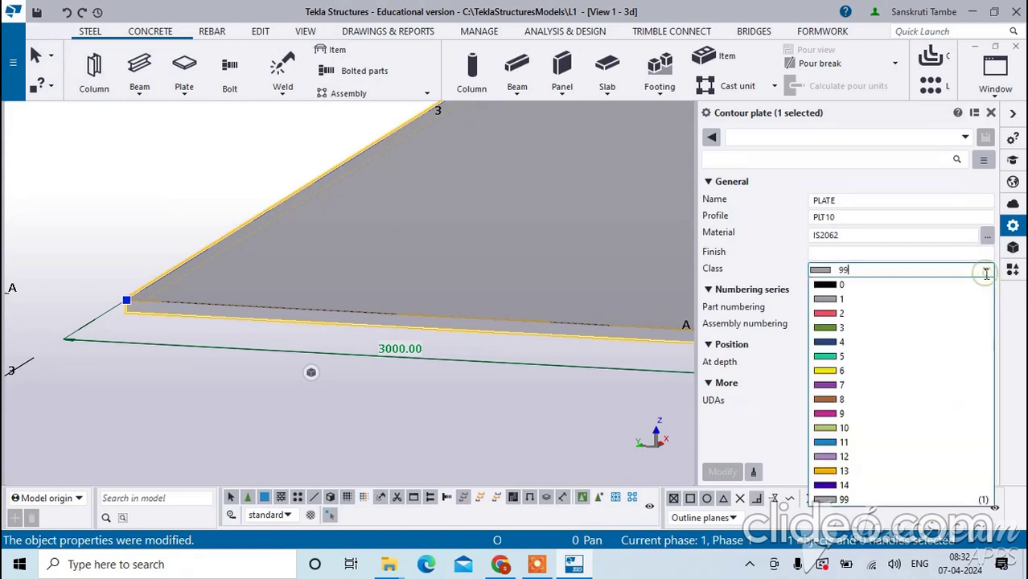
left_click(946, 336)
left_click(856, 308)
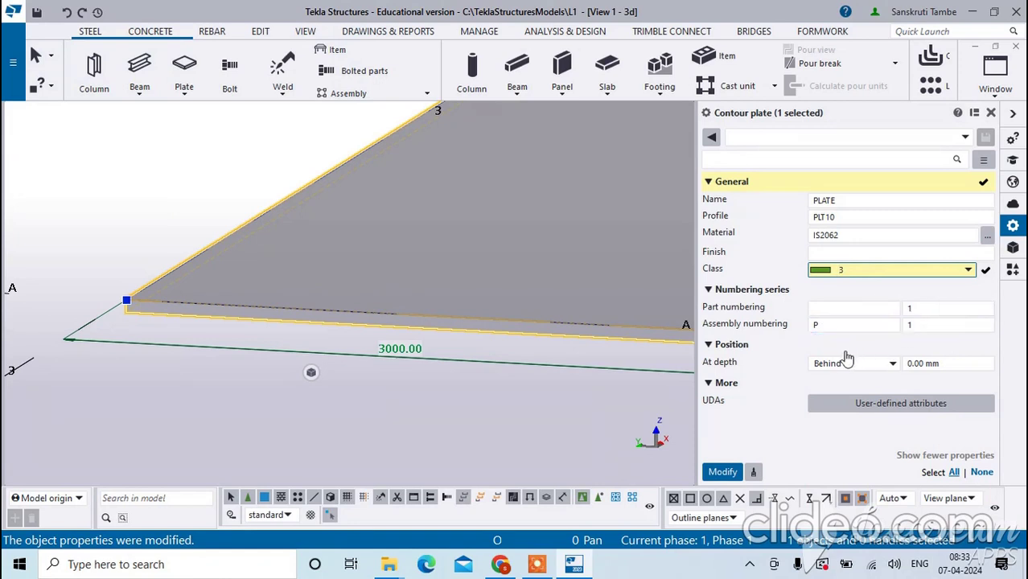
left_click(210, 365)
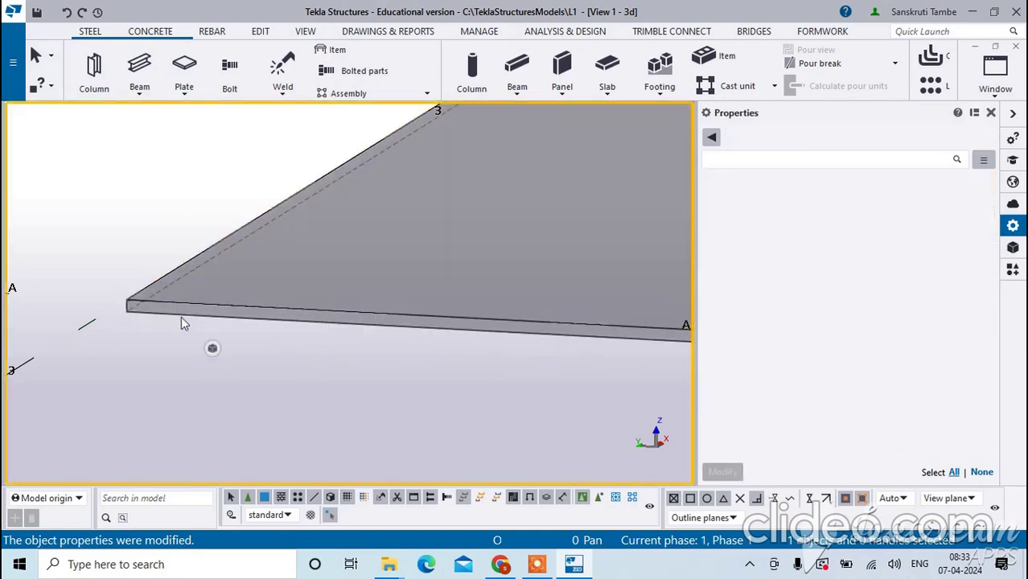
- Select the rectangular plate again and set its at-depth position to Middle
left_click(177, 305)
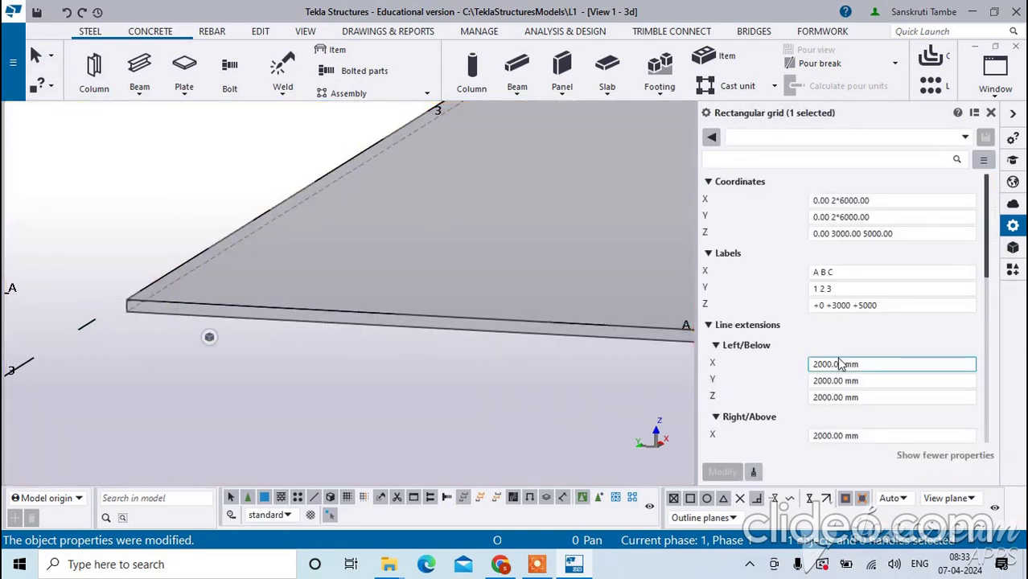
left_click(326, 356)
left_click(290, 305)
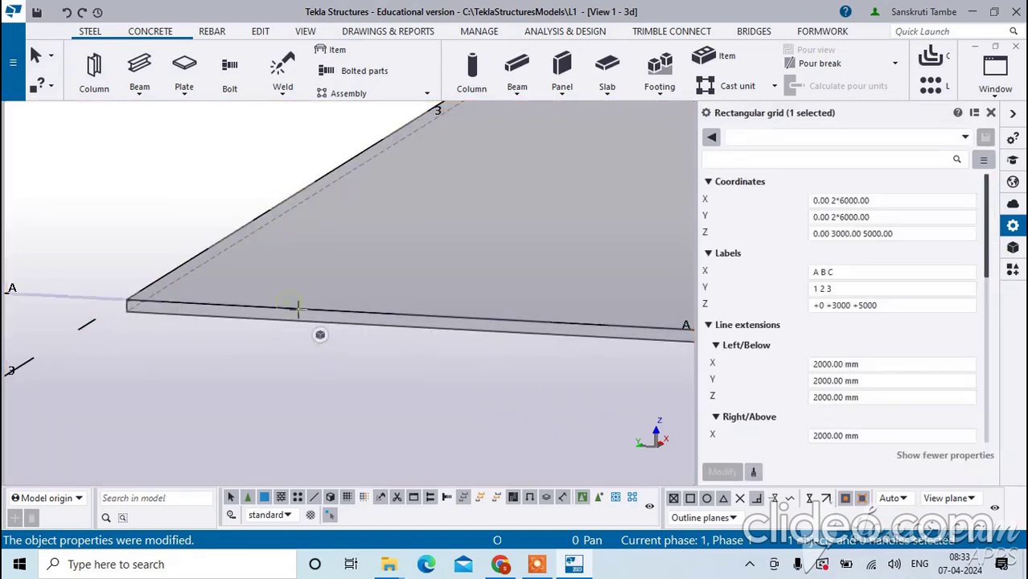
left_click(400, 310)
left_click(402, 319)
left_click(381, 309)
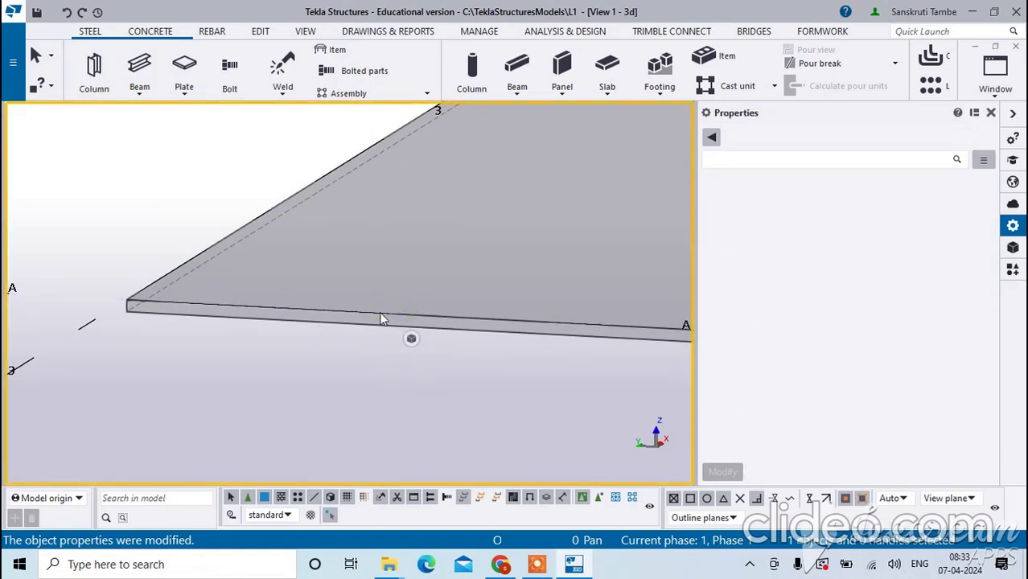
left_click(382, 318)
right_click(292, 367)
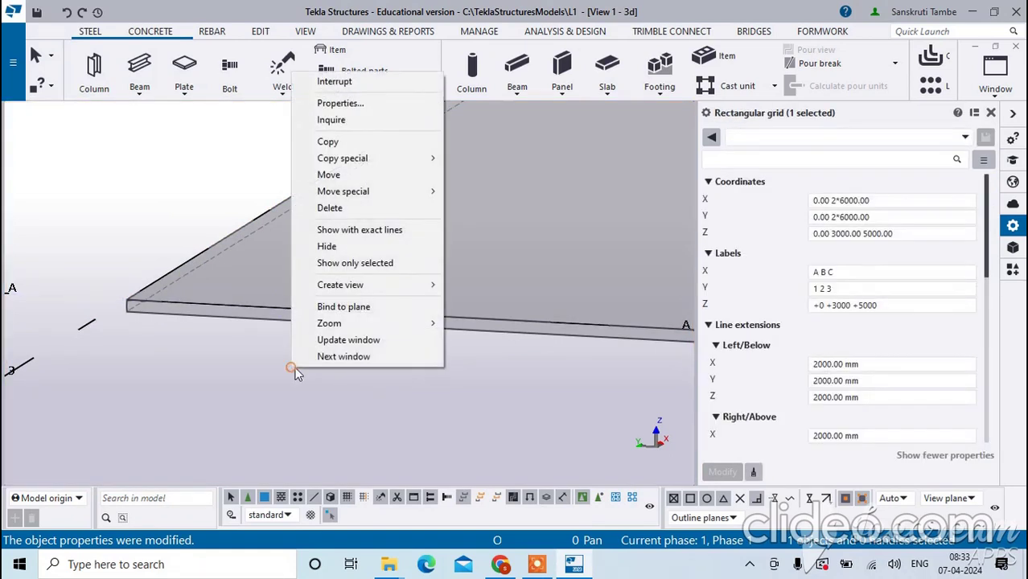
left_click(353, 83)
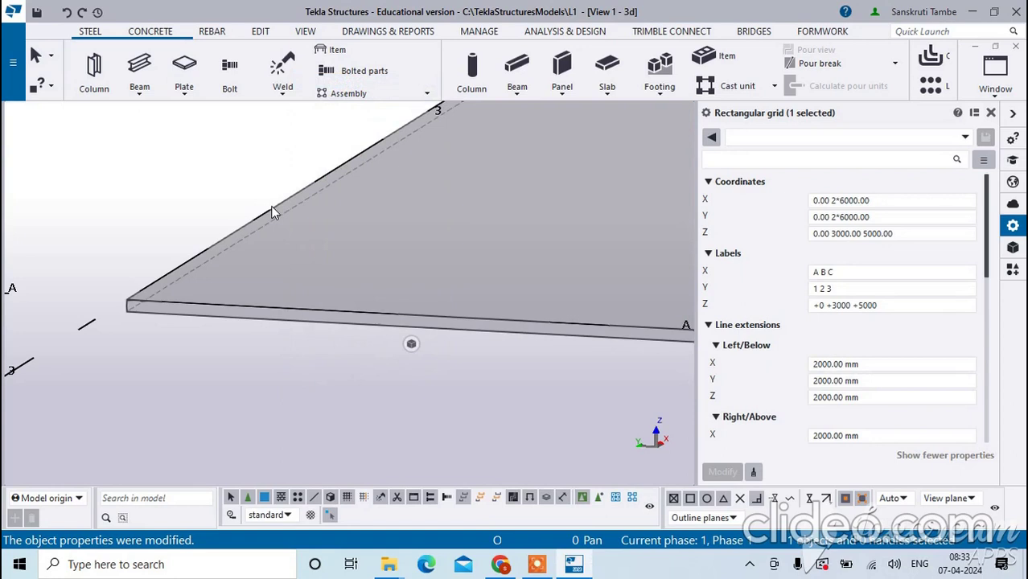
left_click(338, 317)
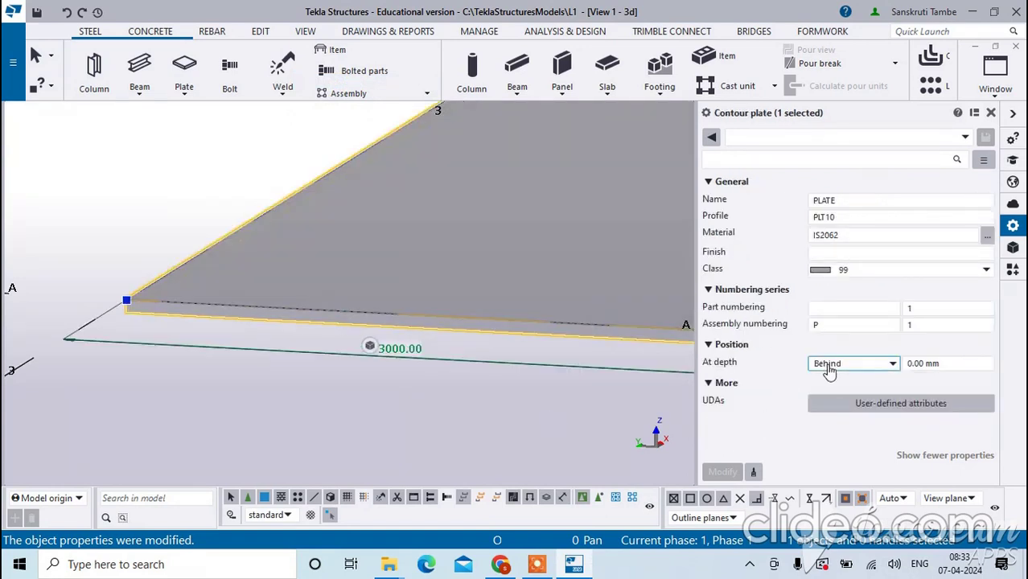
left_click(828, 366)
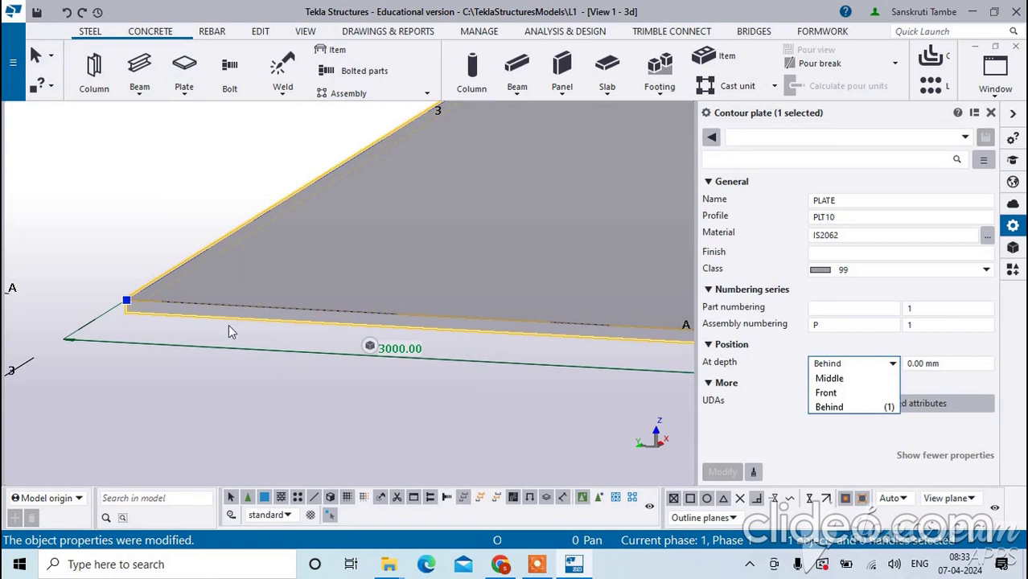
left_click(837, 380)
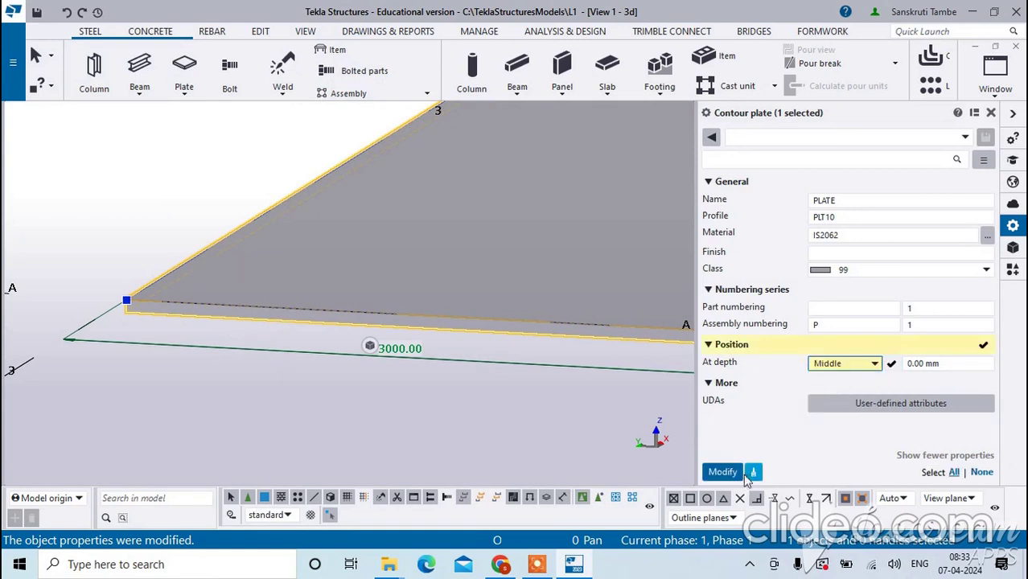
left_click(723, 472)
scroll(242, 326, "up", 5)
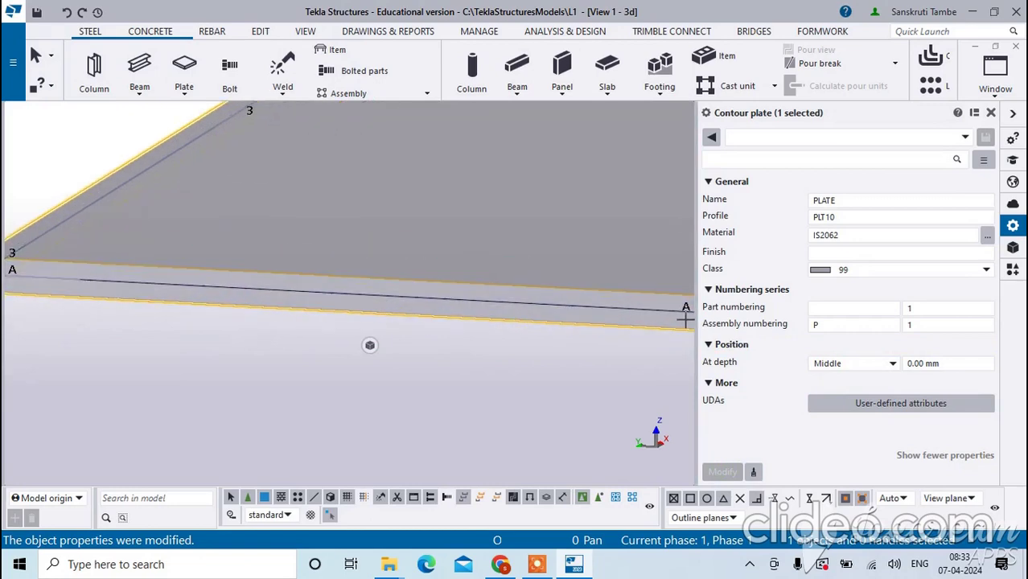
- Change the rectangular plate's at-depth position to Front
left_click(850, 363)
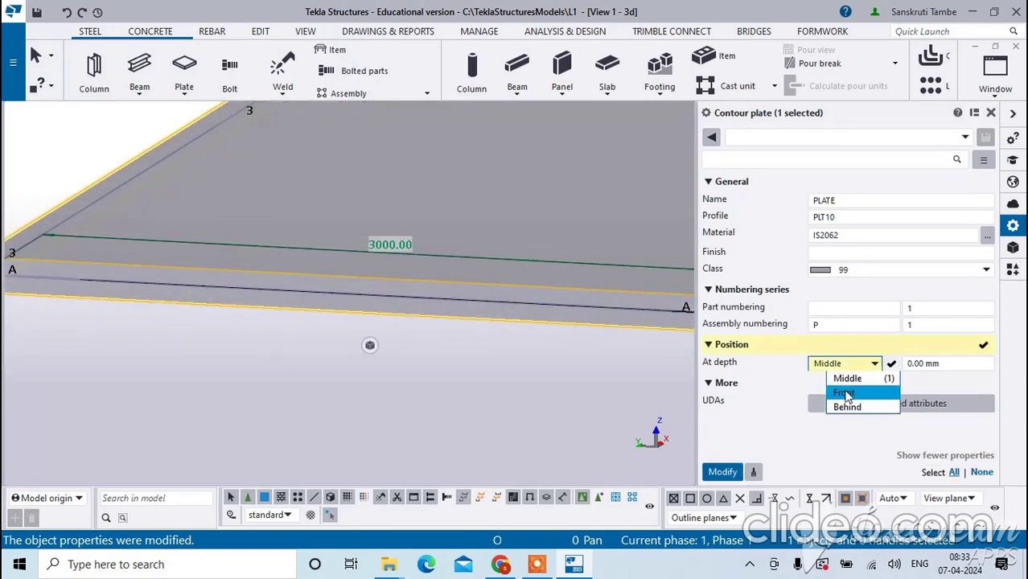
left_click(844, 393)
left_click(724, 472)
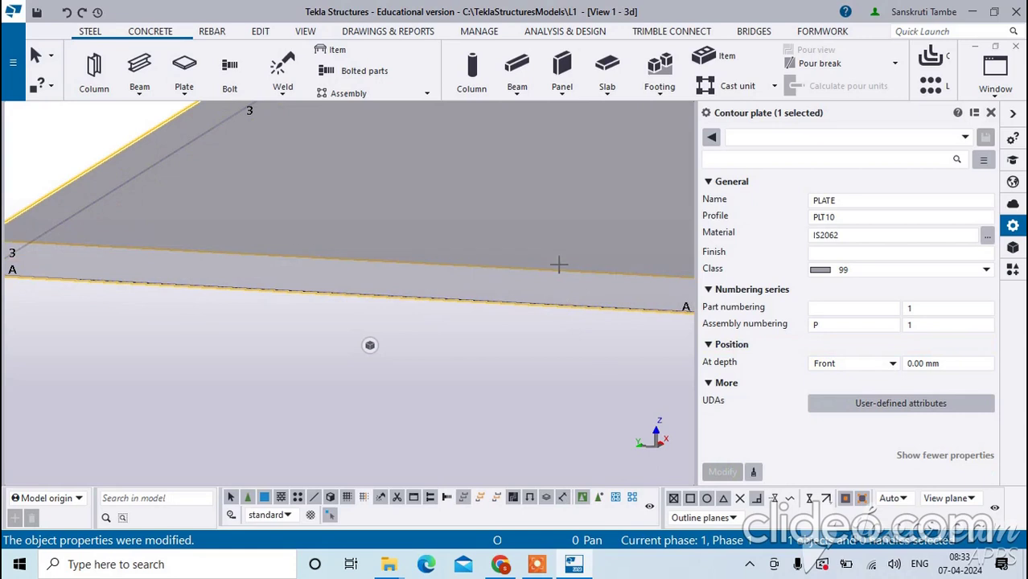
- Set the rectangular plate's at-depth position to Behind
left_click(854, 366)
left_click(843, 408)
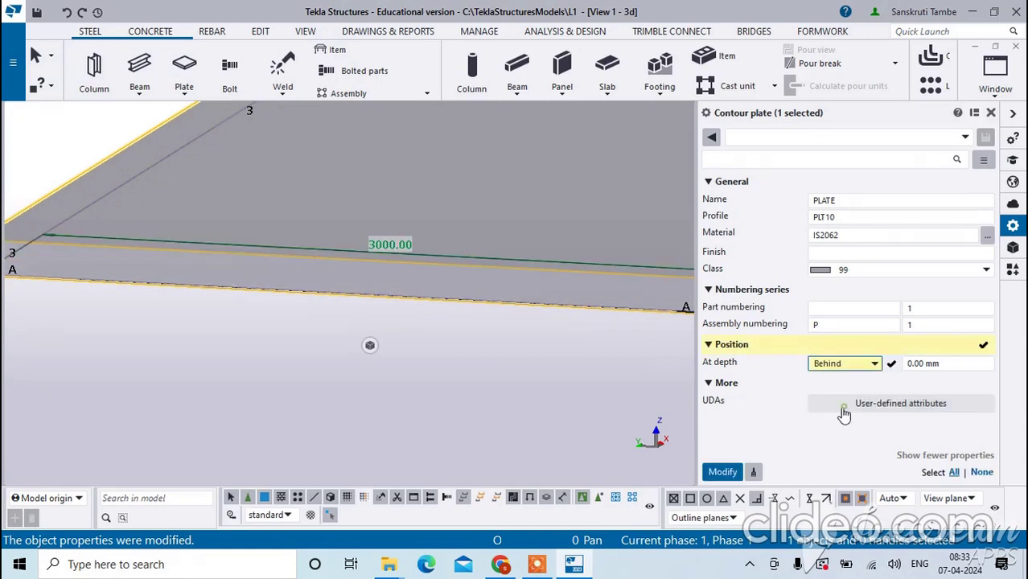
left_click(725, 472)
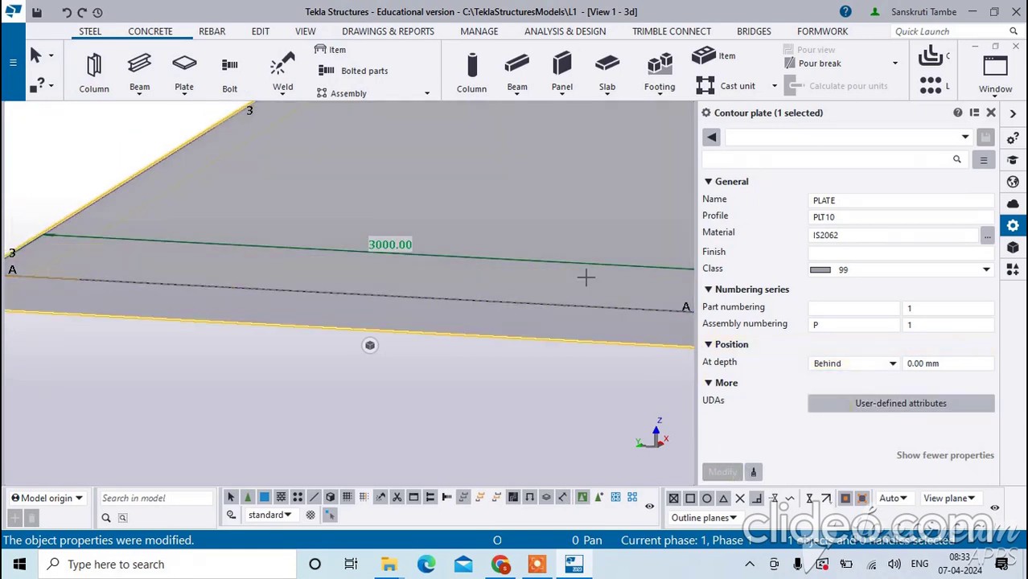
- Apply a depth offset of 100 mm to the rectangular plate
left_click(907, 363)
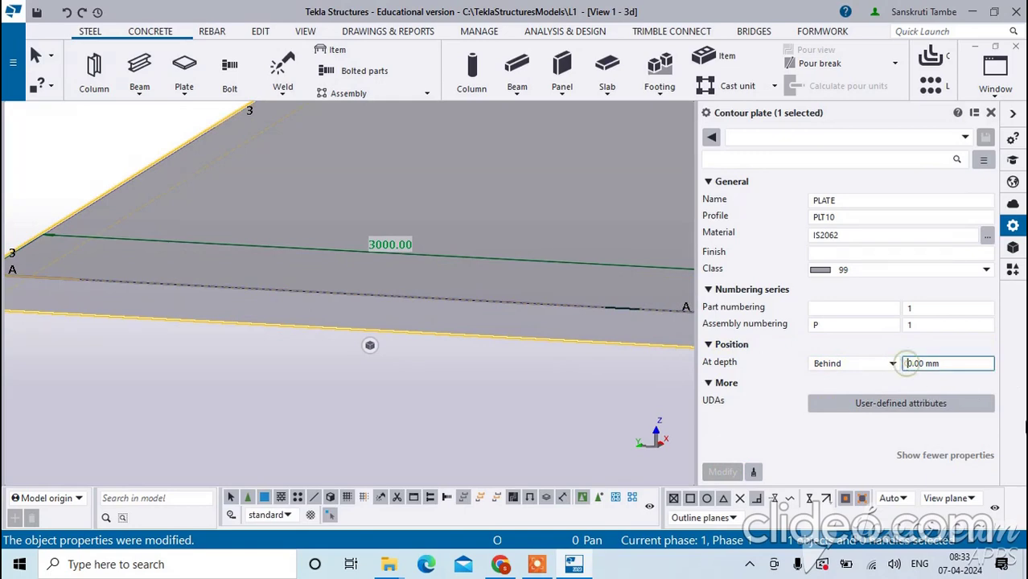
type("1")
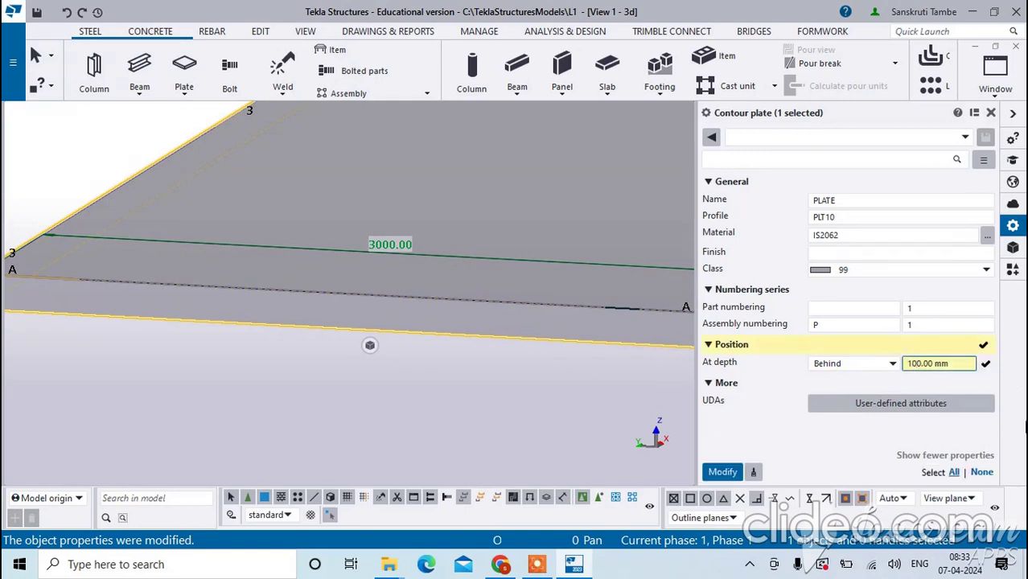
type("0")
left_click(730, 475)
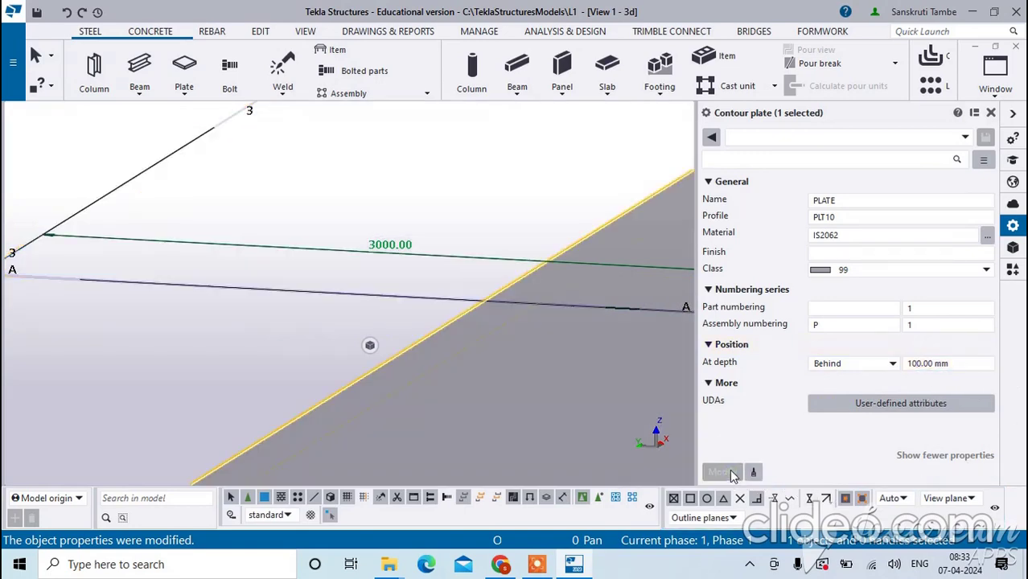
middle_click_drag(615, 385, 390, 307, "ctrl")
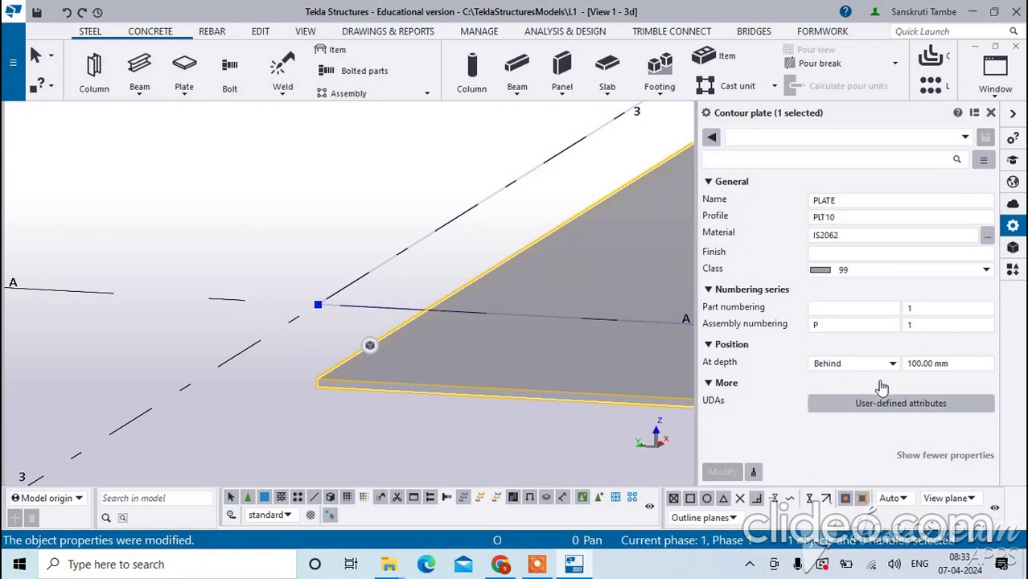
- Set the rectangular plate's depth offset to 0 mm and switch the view from 3D to plan
left_click_drag(953, 362, 909, 366)
type("0")
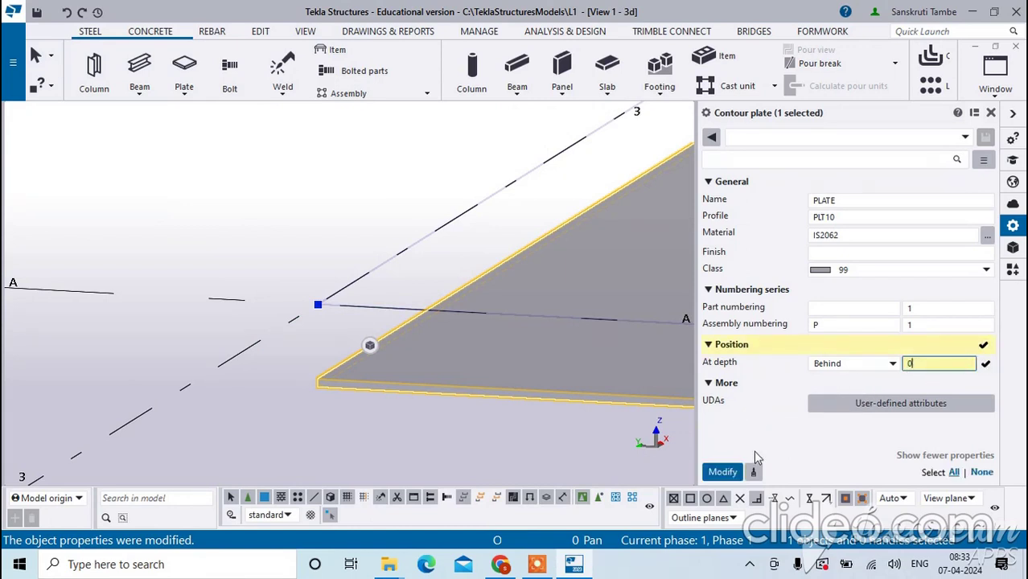
left_click(723, 471)
scroll(191, 223, "down", 5)
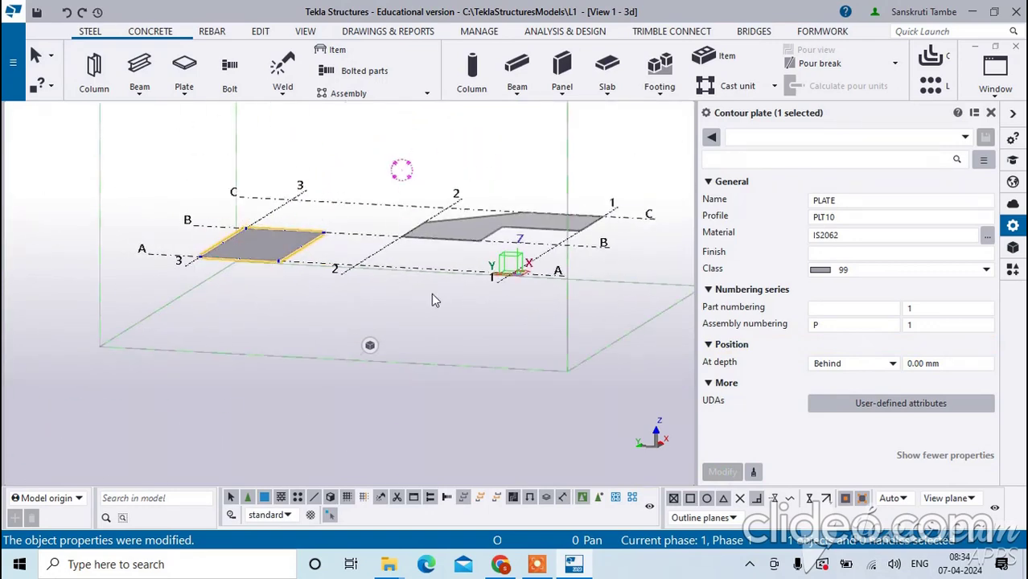
key("ctrl+p")
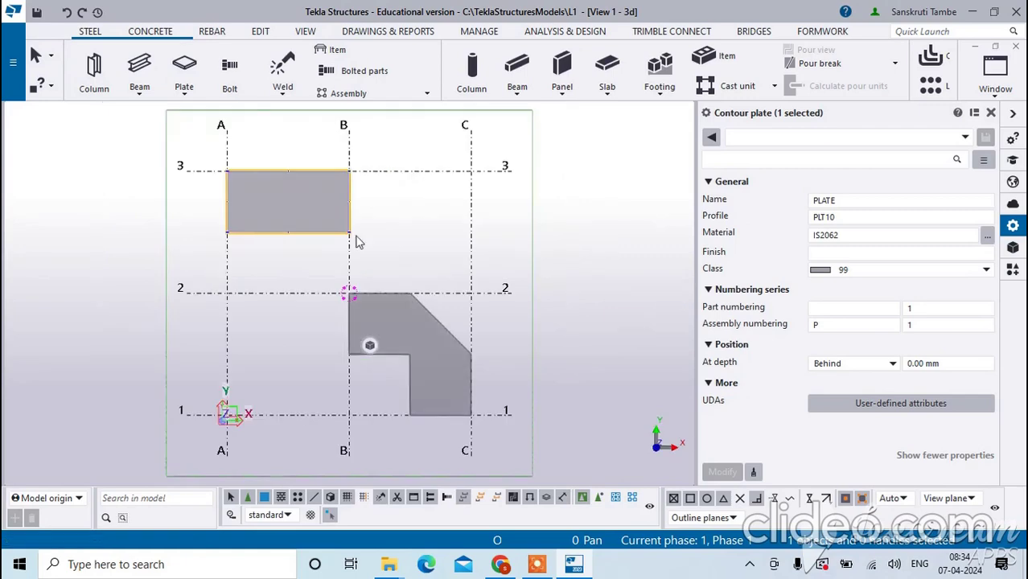
left_click(192, 94)
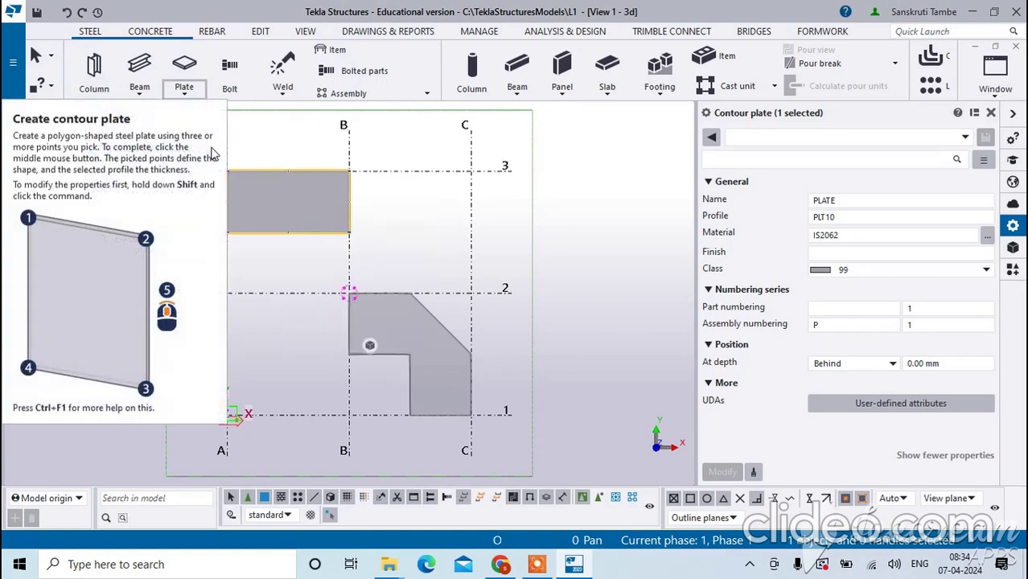
left_click(191, 92)
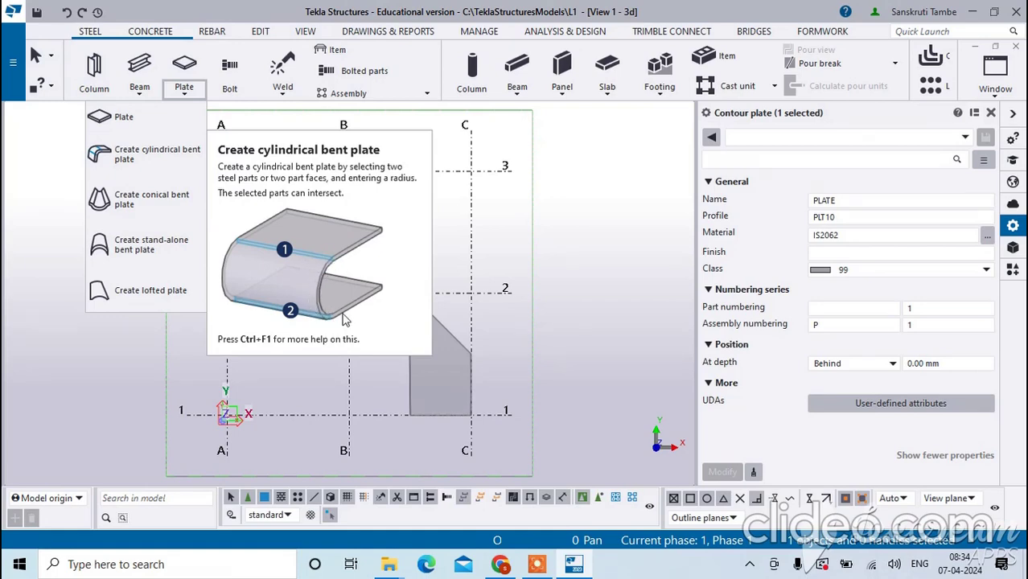
left_click(586, 209)
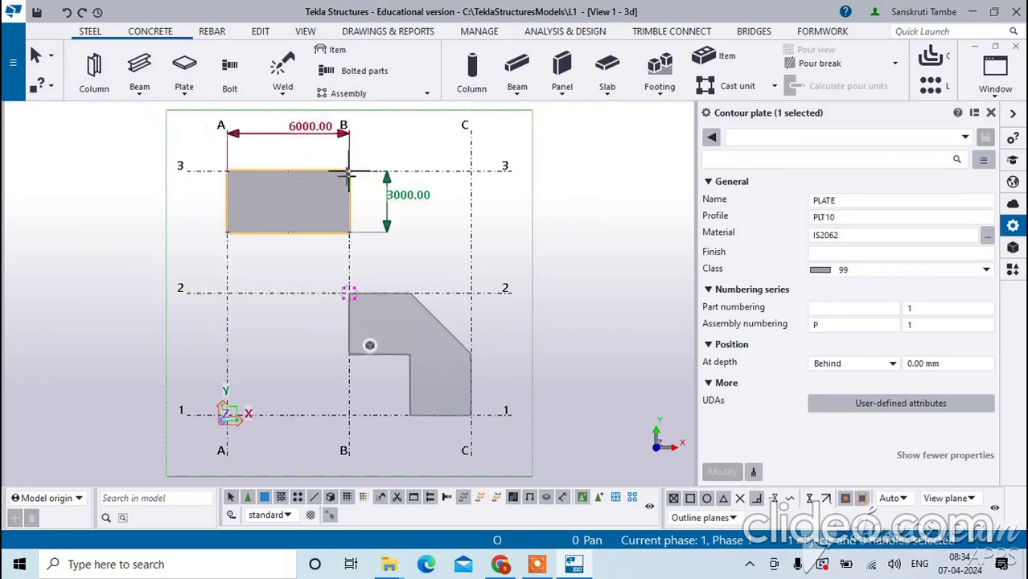
- Create a new view using two points along grid line 3, from grid A to grid B, and end the view command
left_click(304, 31)
left_click(162, 83)
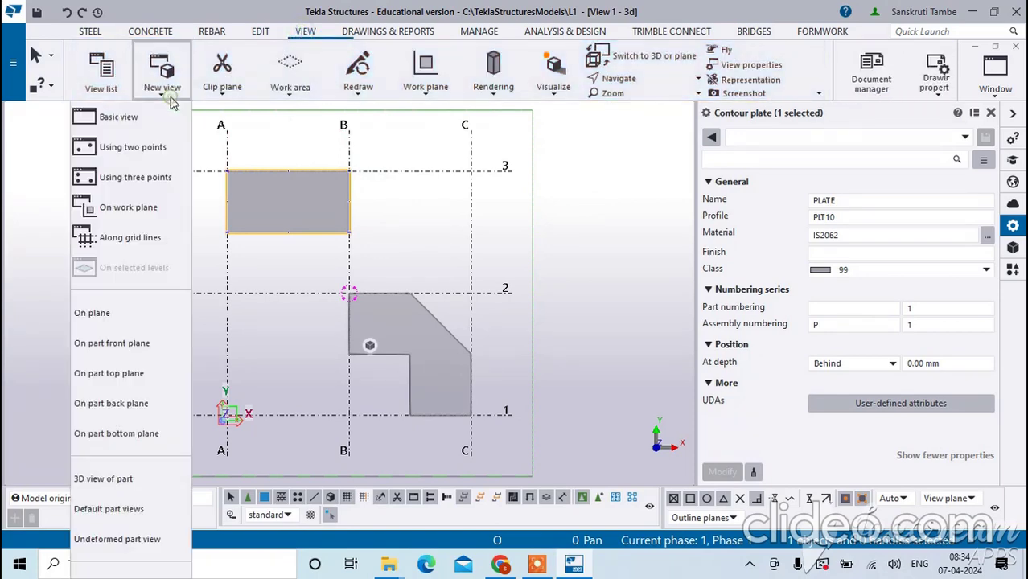
left_click(160, 149)
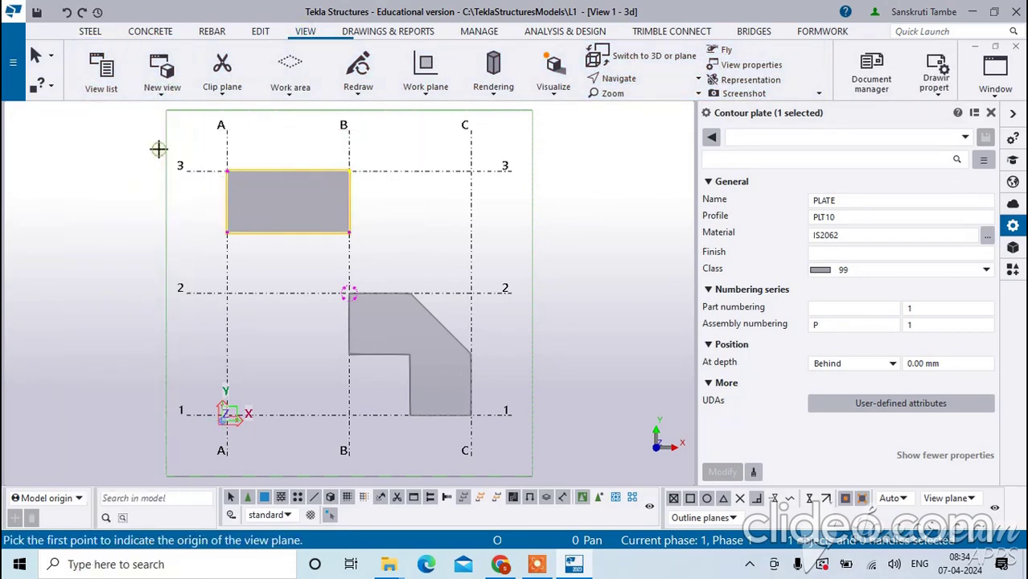
left_click(227, 170)
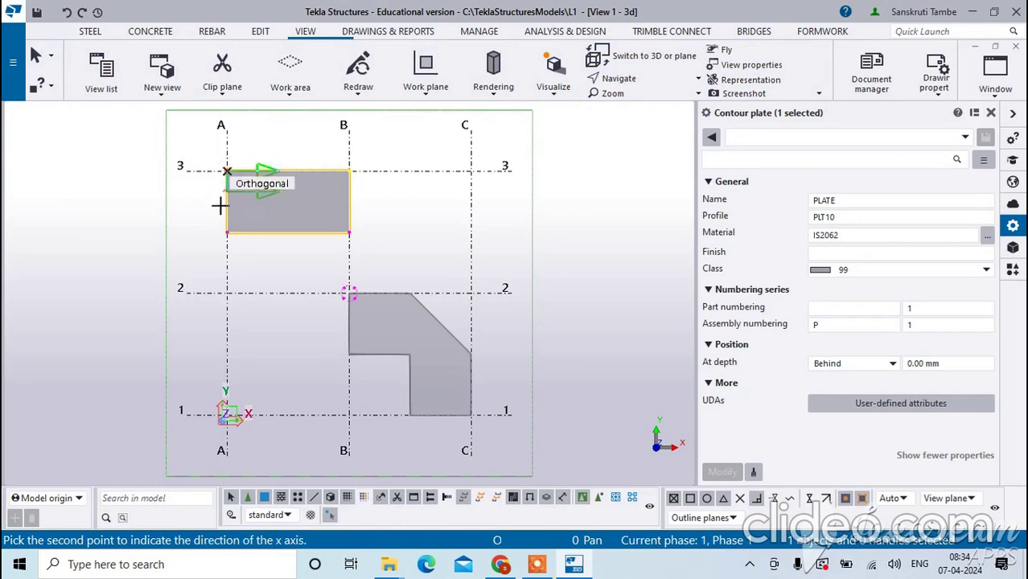
left_click(349, 170)
scroll(329, 243, "up", 3)
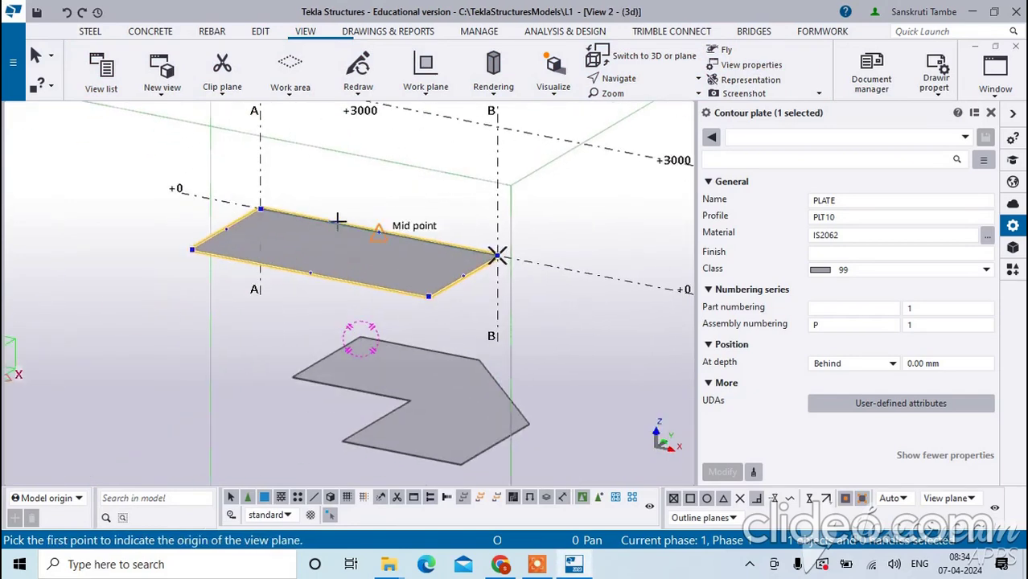
right_click(341, 219)
left_click(365, 228)
- Switch the new view from 3D to plan and check the rectangular plate edge-on at the +0 level
scroll(272, 183, "up", 2)
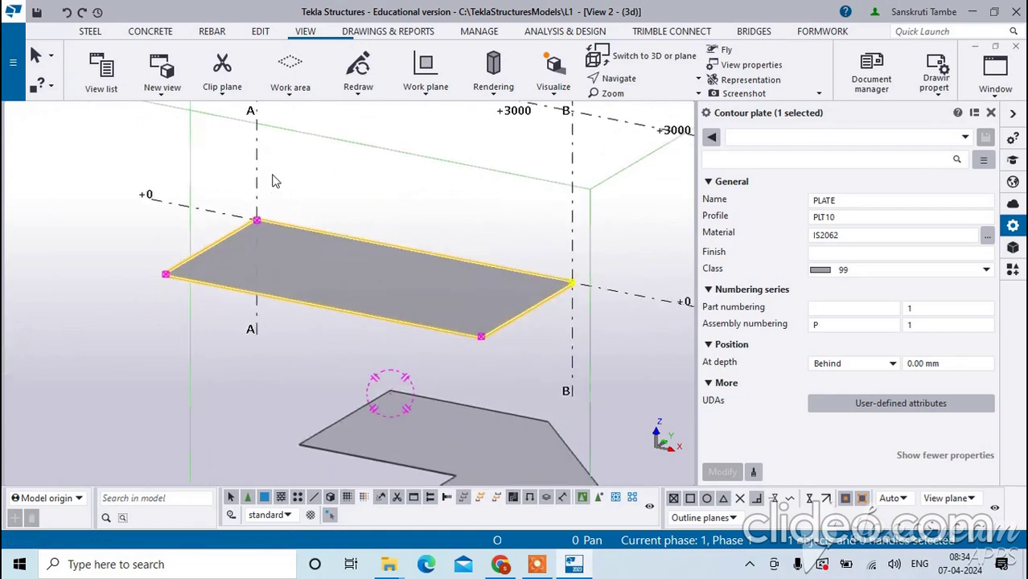
left_click(310, 210)
scroll(300, 205, "down", 4)
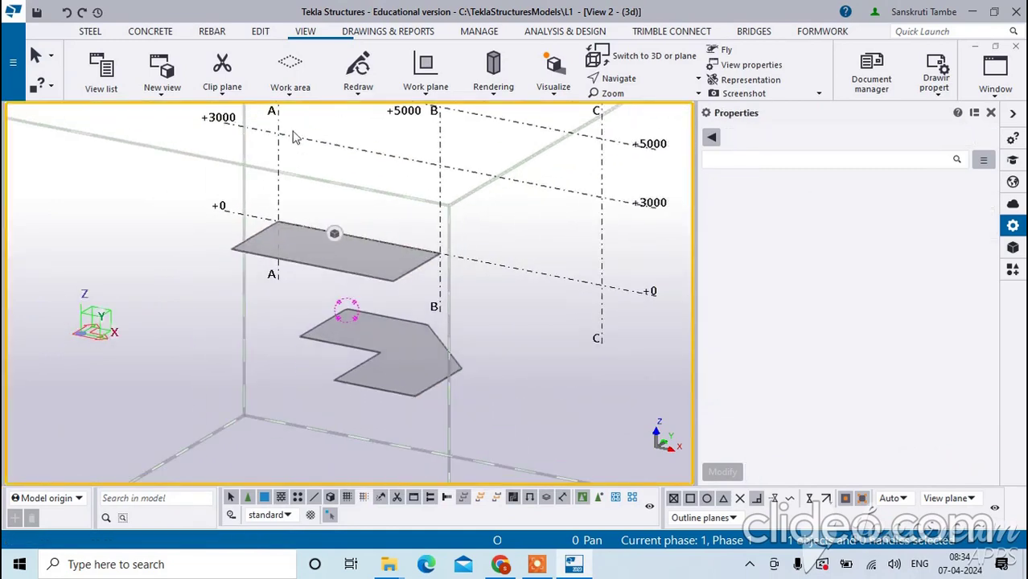
scroll(296, 139, "up", 1)
scroll(299, 201, "down", 3)
scroll(307, 174, "up", 2)
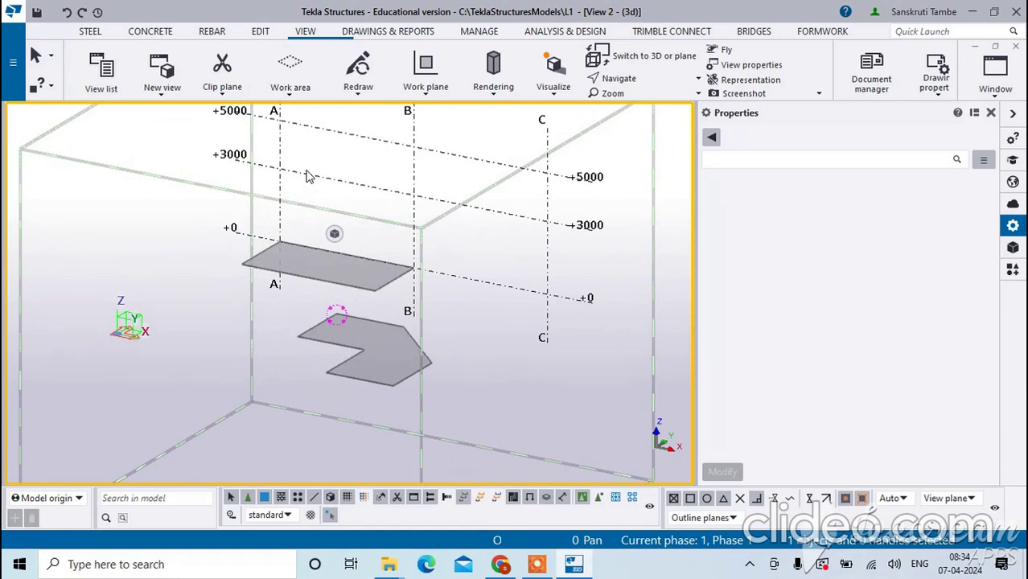
key("ctrl+p")
scroll(241, 294, "up", 5)
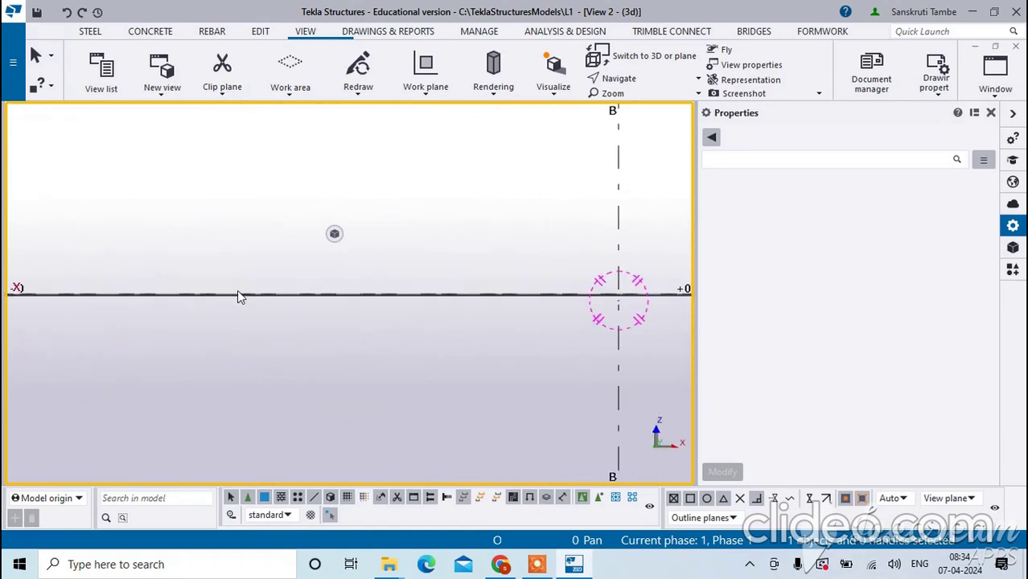
left_click(234, 295)
scroll(309, 275, "down", 3)
scroll(325, 335, "up", 1)
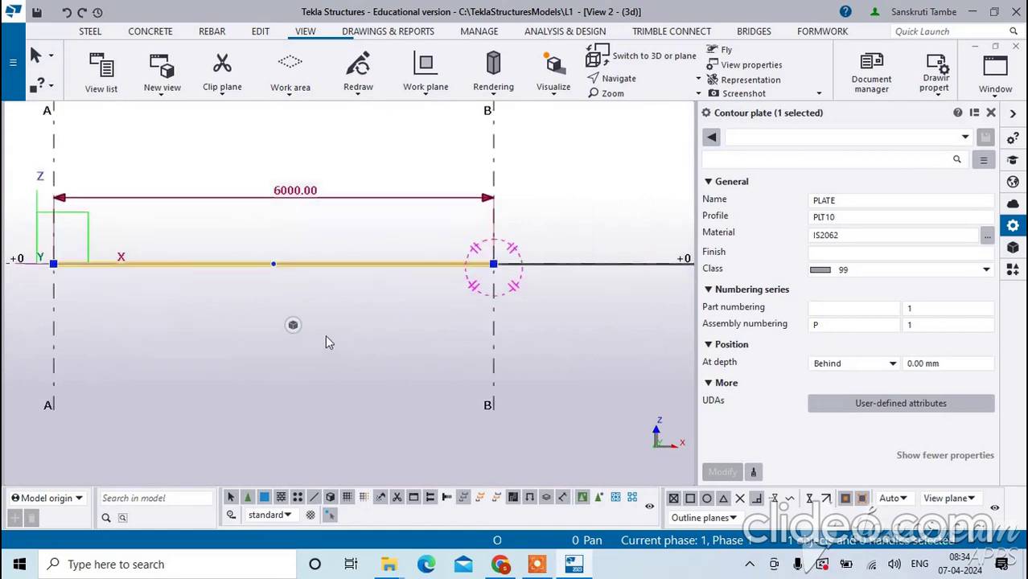
scroll(326, 335, "down", 2)
left_click(245, 205)
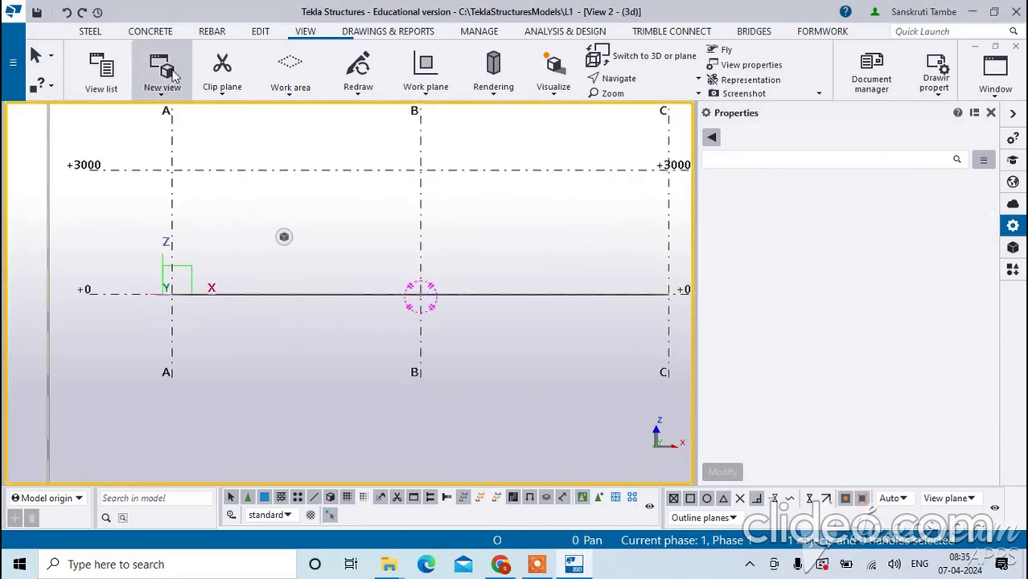
- Create a vertical rectangular contour plate, 4500 mm long and 1500 mm high, on the +0 level, running from grid B toward grid A
left_click(90, 31)
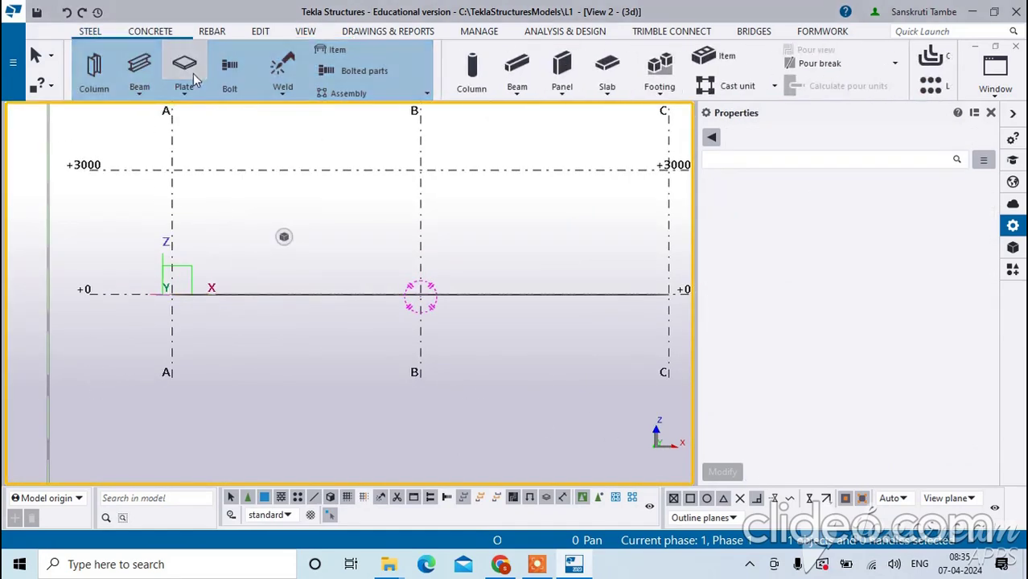
left_click(191, 94)
left_click(161, 117)
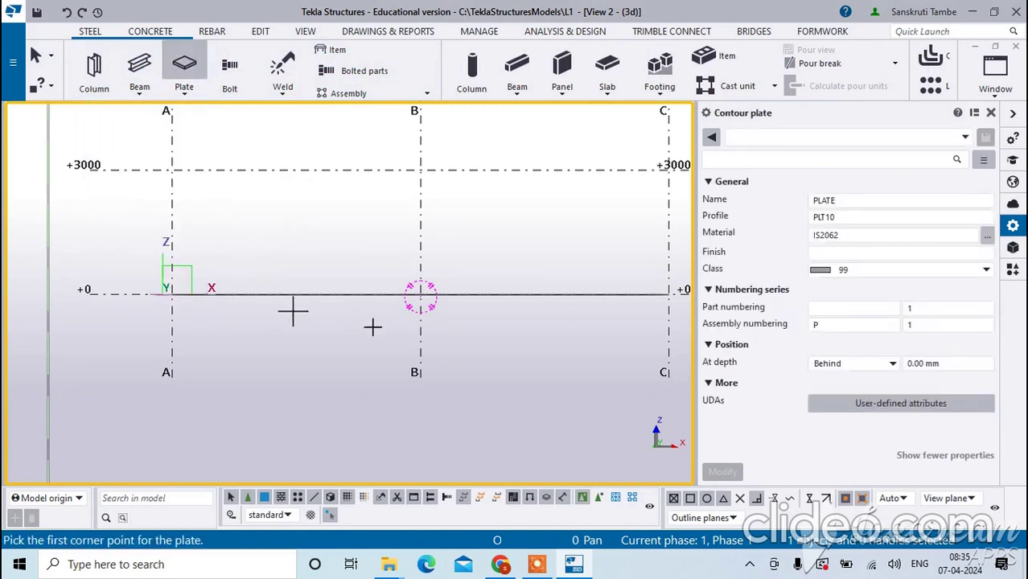
scroll(426, 266, "up", 2)
scroll(426, 266, "up", 2)
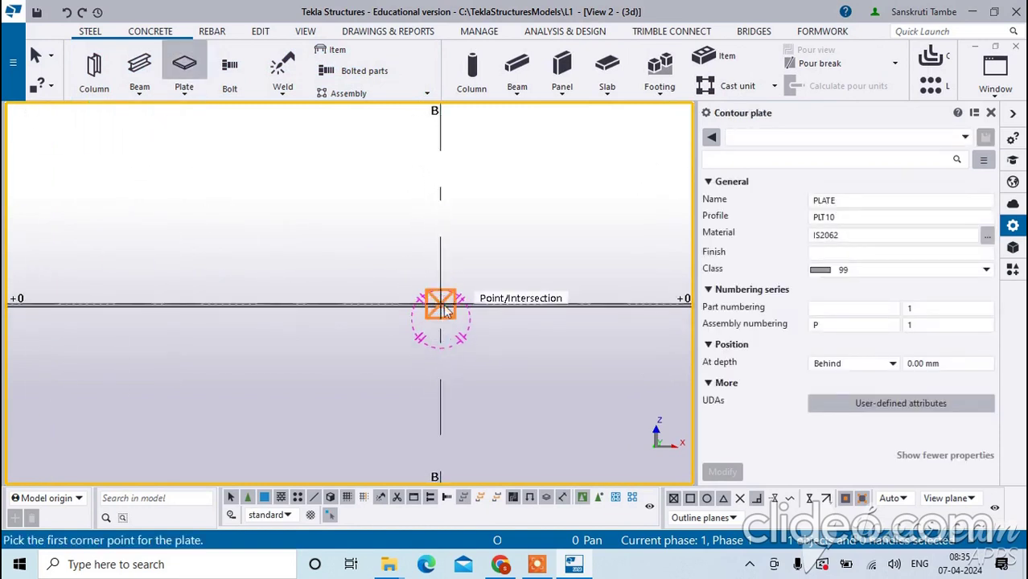
left_click(440, 304)
scroll(436, 217, "down", 5)
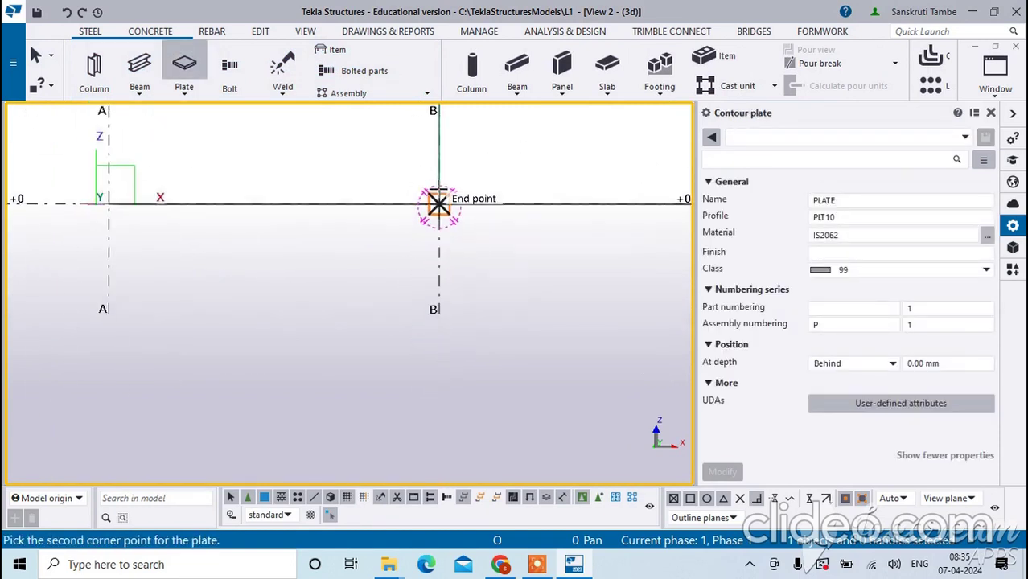
scroll(438, 197, "up", 4)
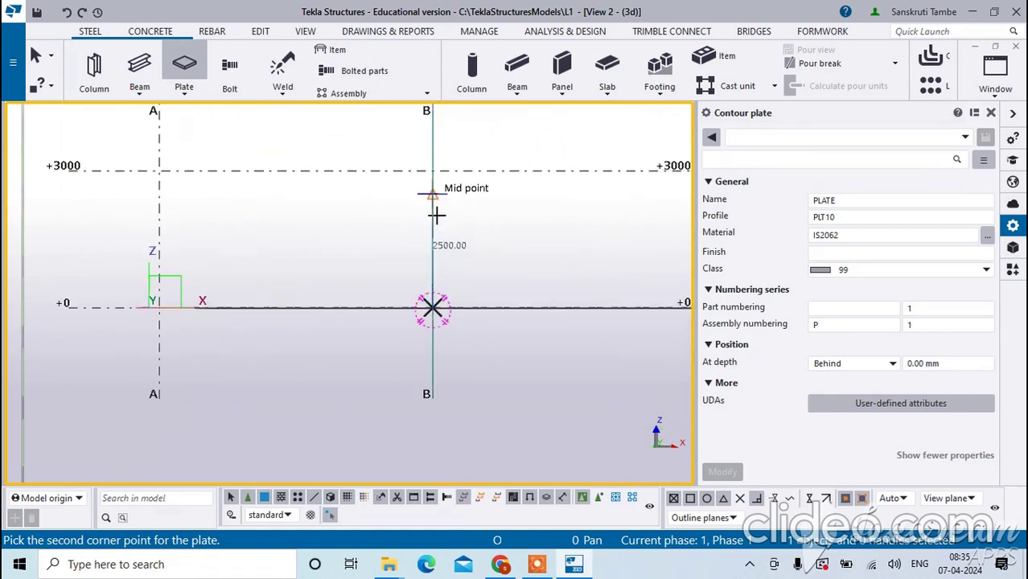
left_click(435, 224)
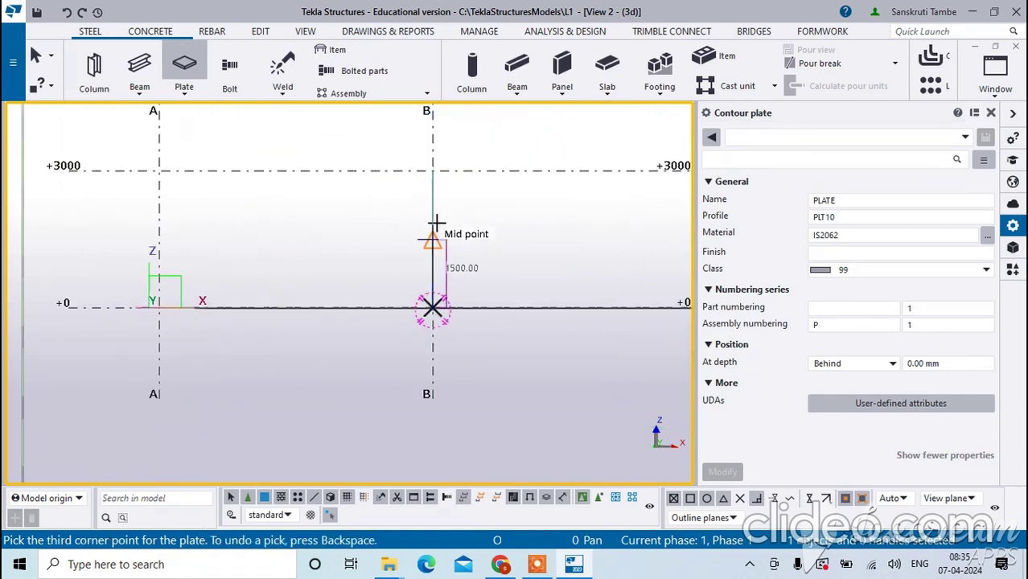
left_click(226, 240)
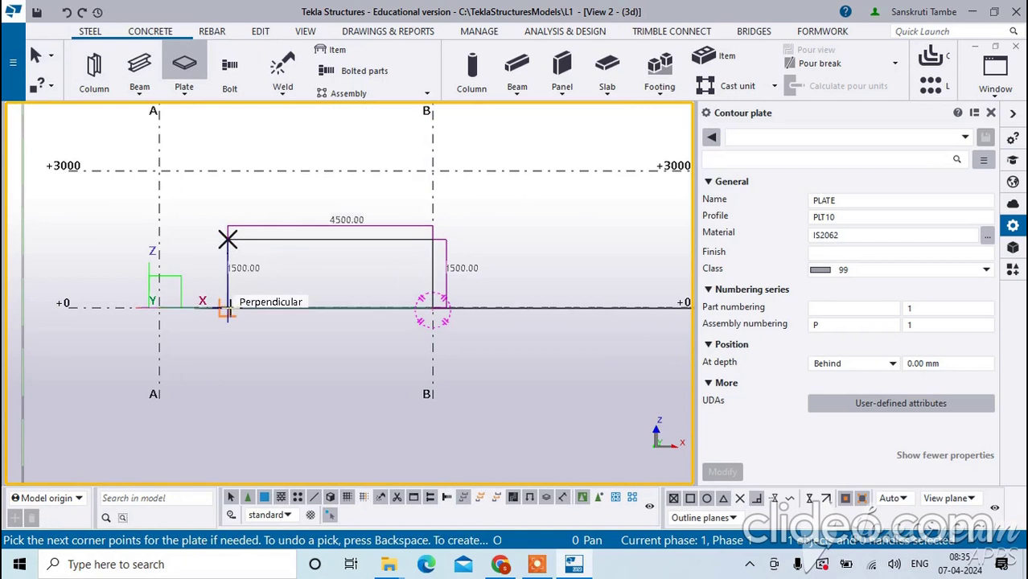
left_click(228, 307)
left_click(431, 306)
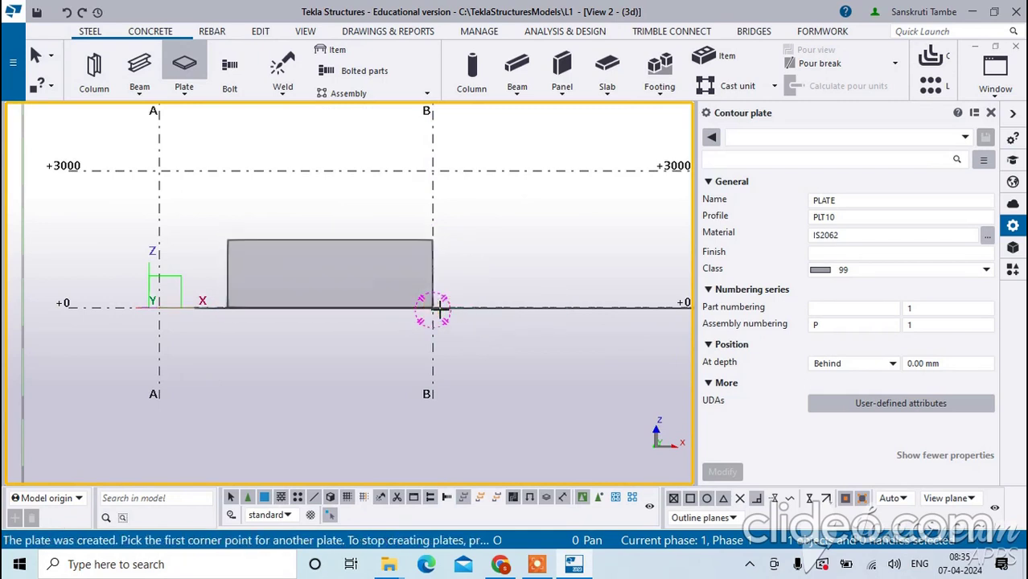
right_click(370, 199)
left_click(422, 212)
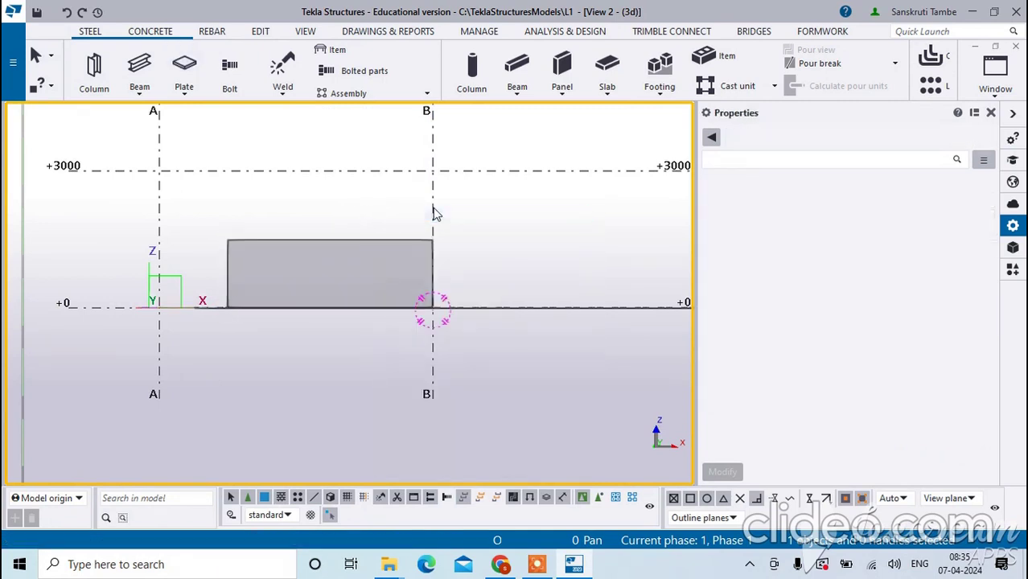
- Return the view to 3D and examine how the horizontal and vertical plates meet at grid B
key("ctrl+p")
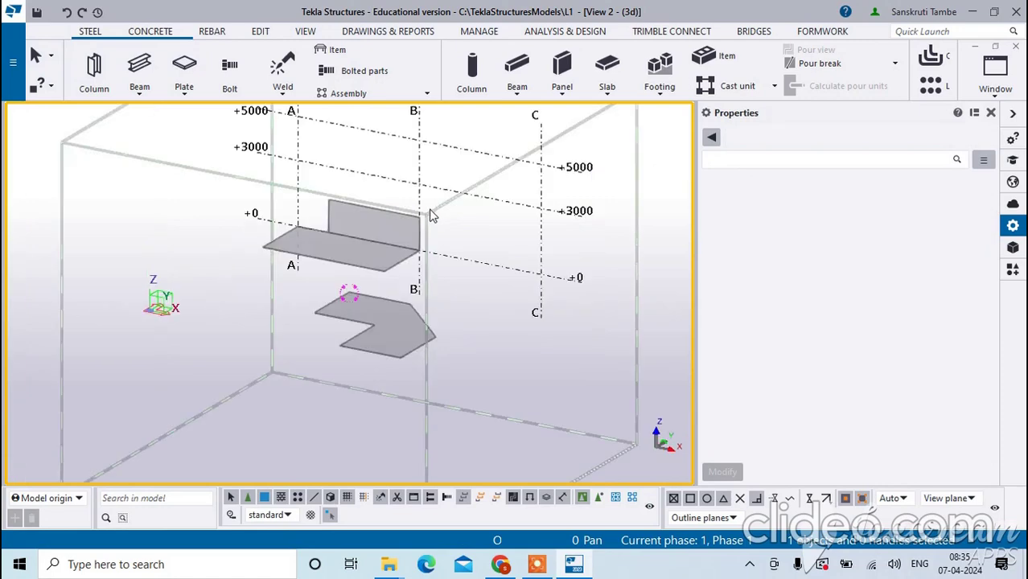
scroll(431, 215, "up", 10)
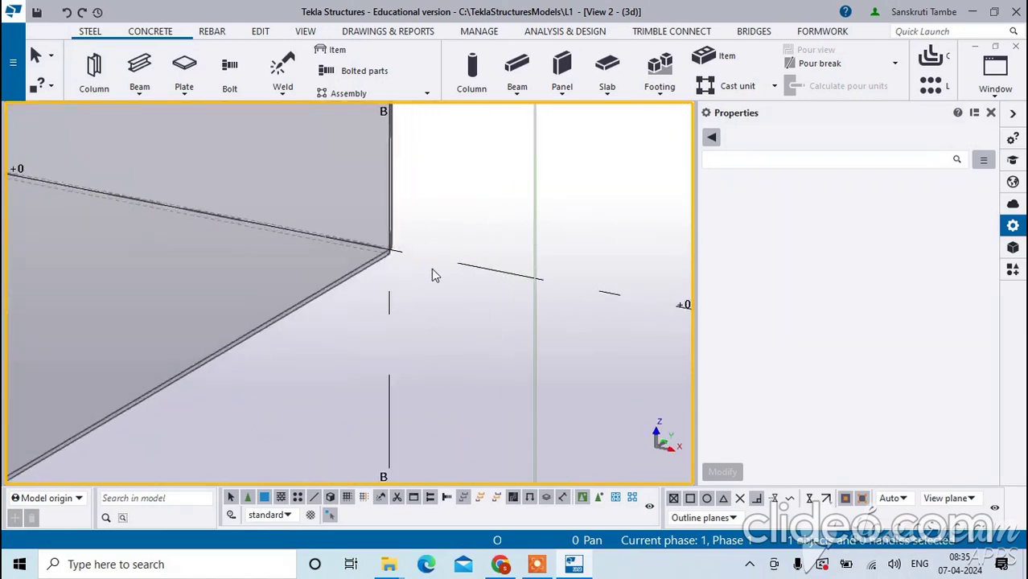
scroll(431, 267, "up", 5)
scroll(270, 229, "up", 7)
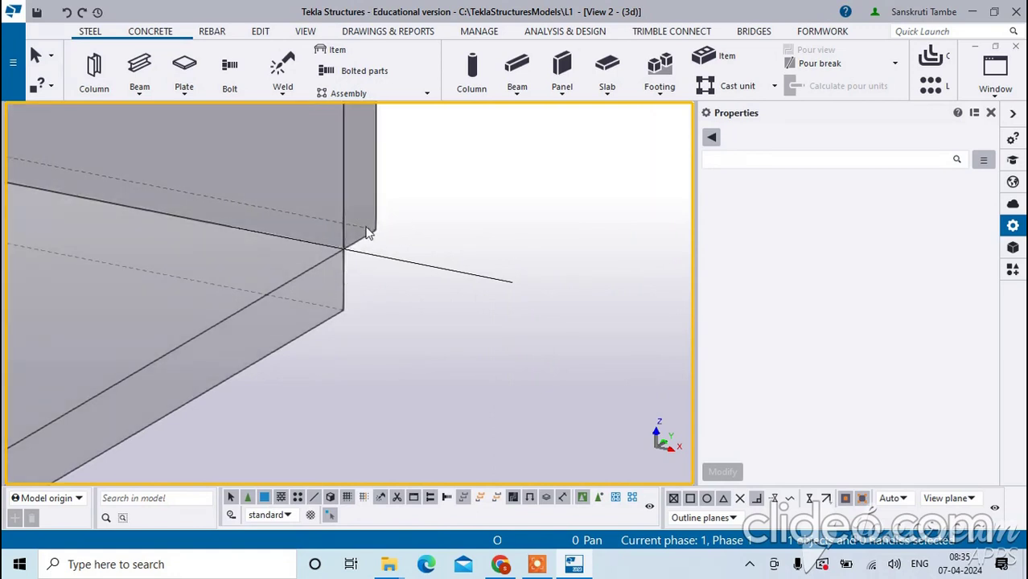
scroll(350, 223, "down", 6)
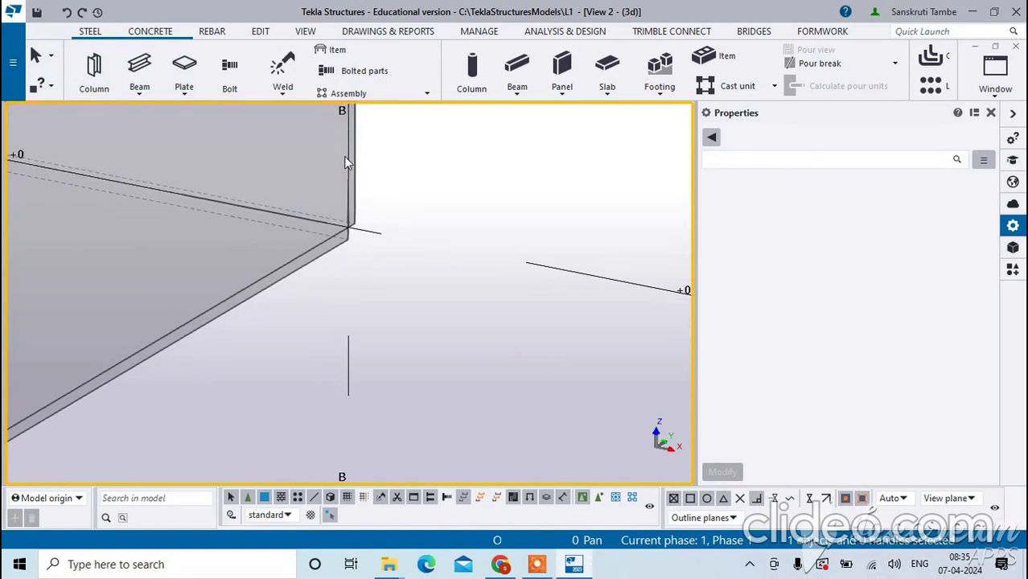
left_click(345, 161)
left_click(346, 190)
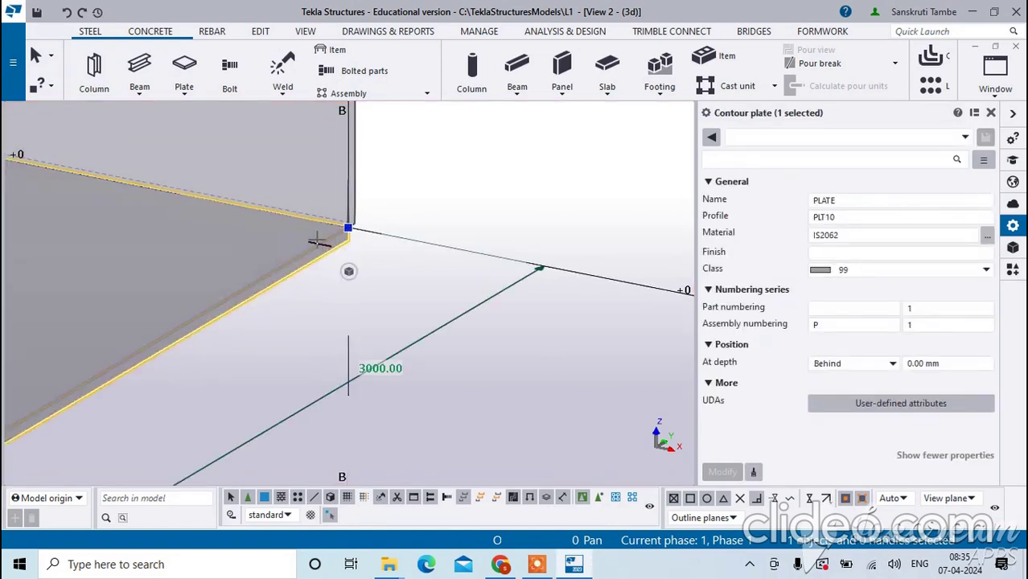
left_click(349, 182)
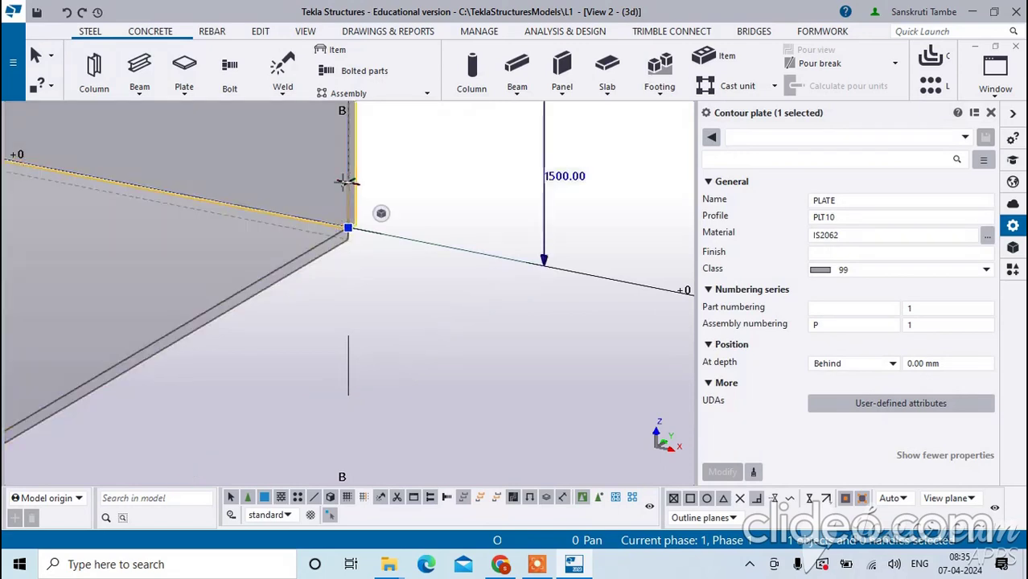
- Create a cylindrical bent plate by parts between the vertical and horizontal plates, using the default radius, and inspect the bend
left_click(185, 95)
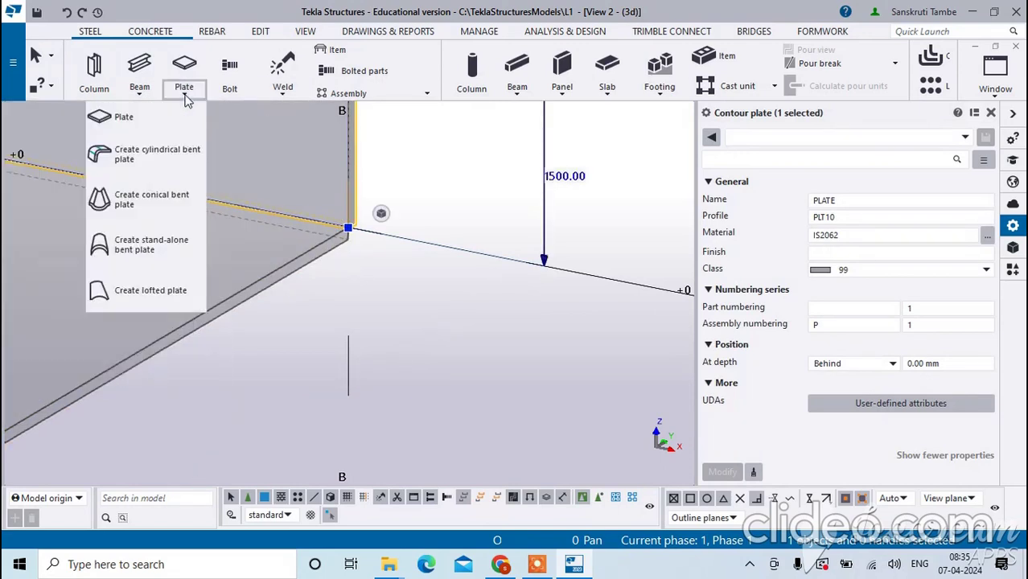
left_click(176, 155)
scroll(427, 307, "up", 2)
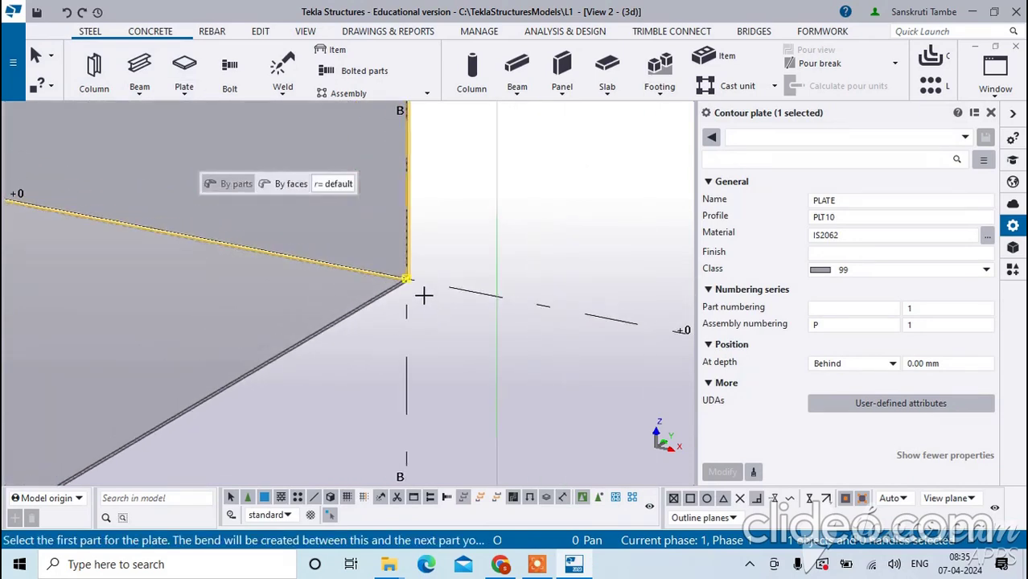
scroll(422, 296, "down", 4)
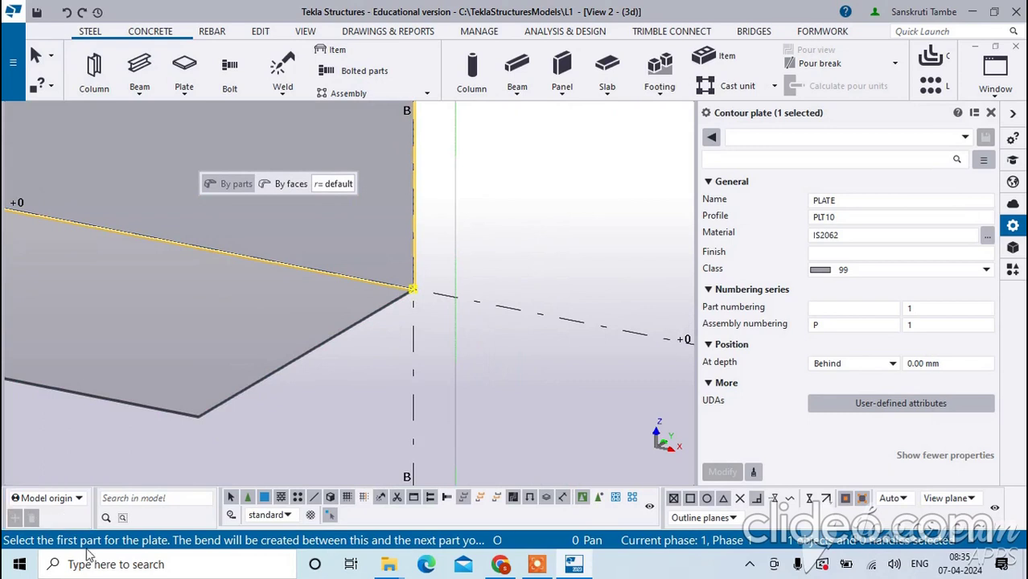
left_click(413, 230)
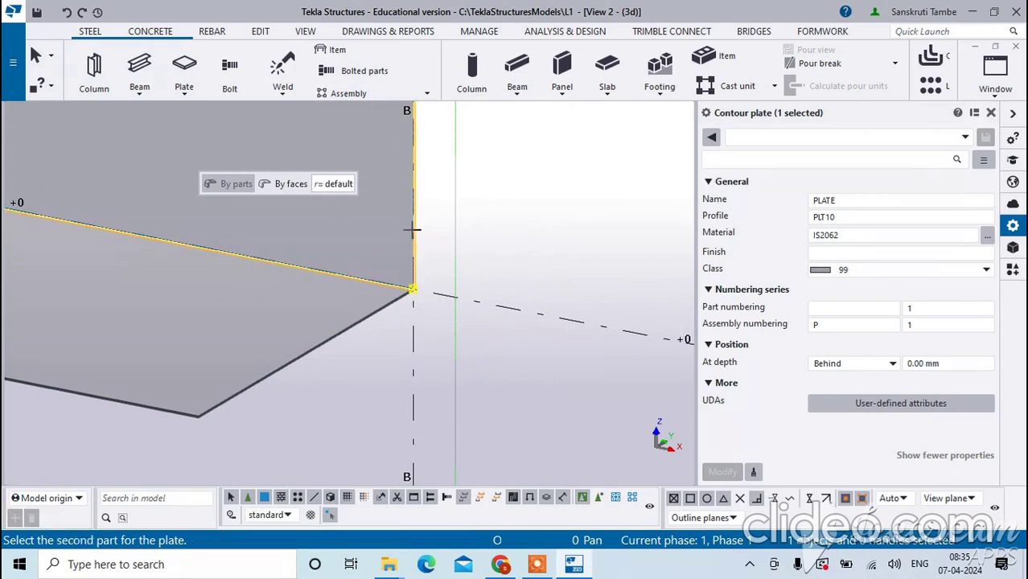
left_click(409, 282)
middle_click_drag(447, 259, 296, 291, "ctrl")
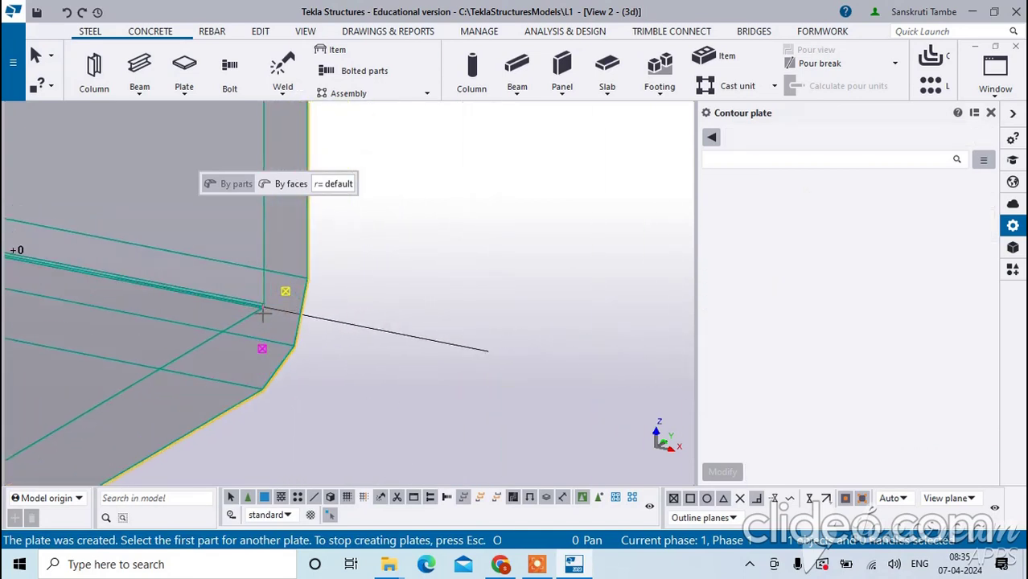
scroll(296, 292, "up", 2)
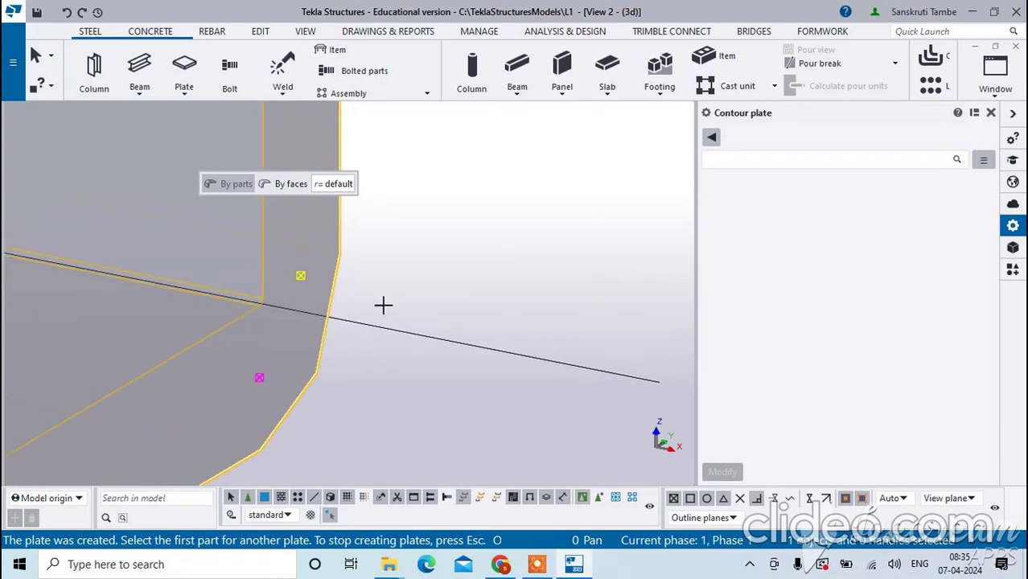
scroll(384, 305, "down", 9)
scroll(385, 306, "up", 2)
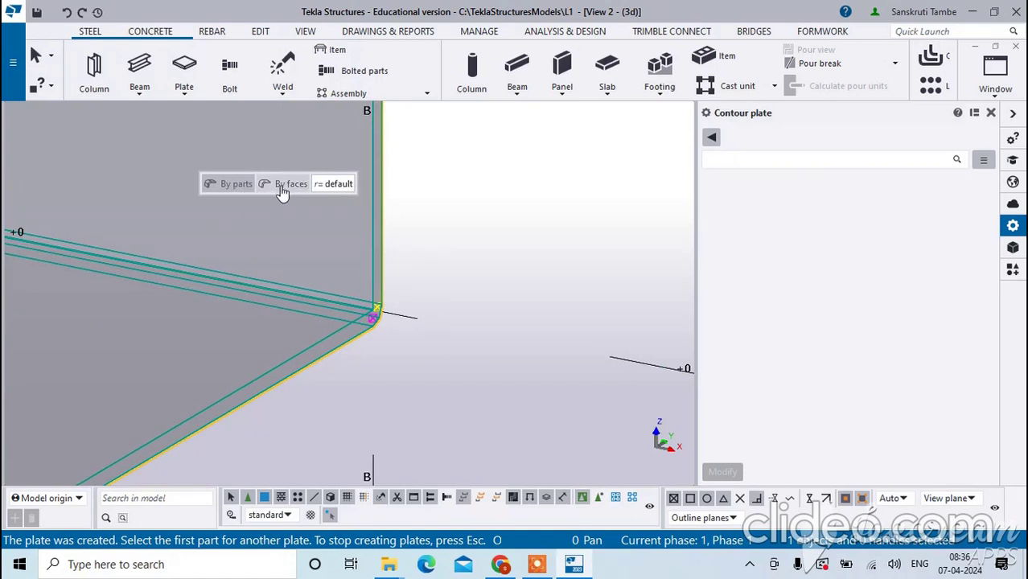
- Undo the cylindrical bent plate and interrupt the bent plate command
left_click(64, 12)
right_click(461, 221)
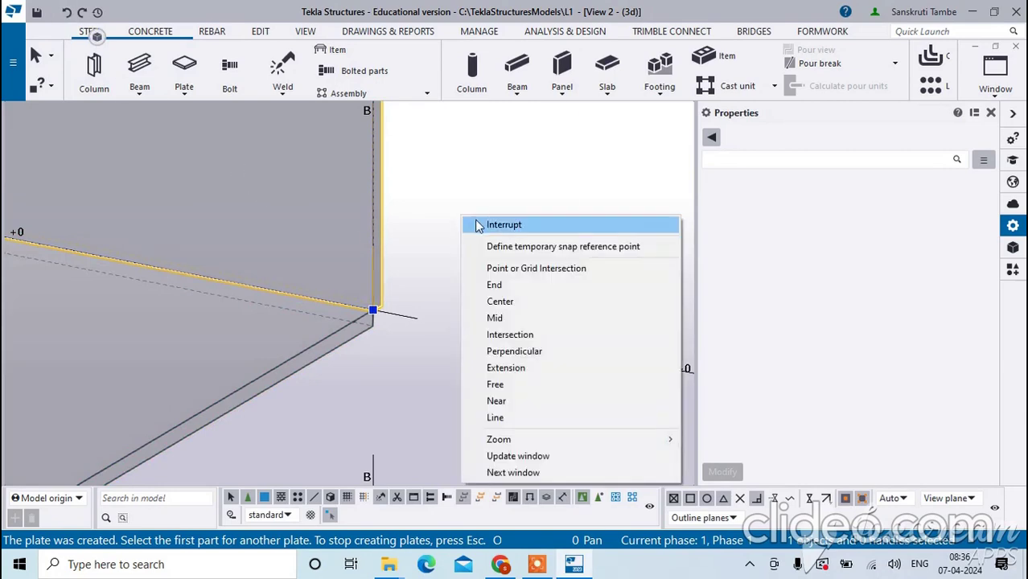
left_click(471, 223)
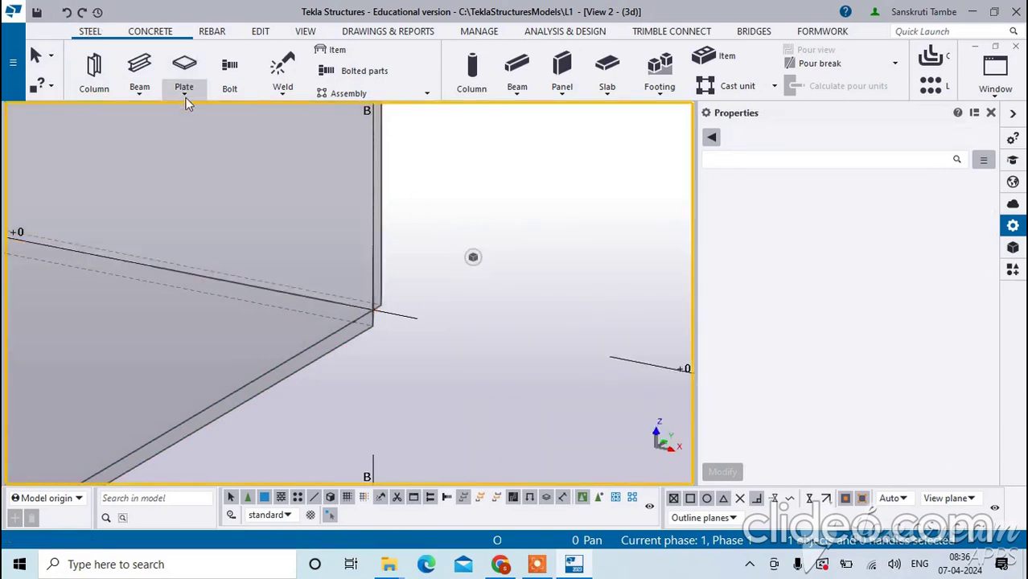
- Try to create a cylindrical bent plate by faces from the vertical plate's bottom face to the horizontal plate's end face at grid B
left_click(184, 93)
left_click(175, 150)
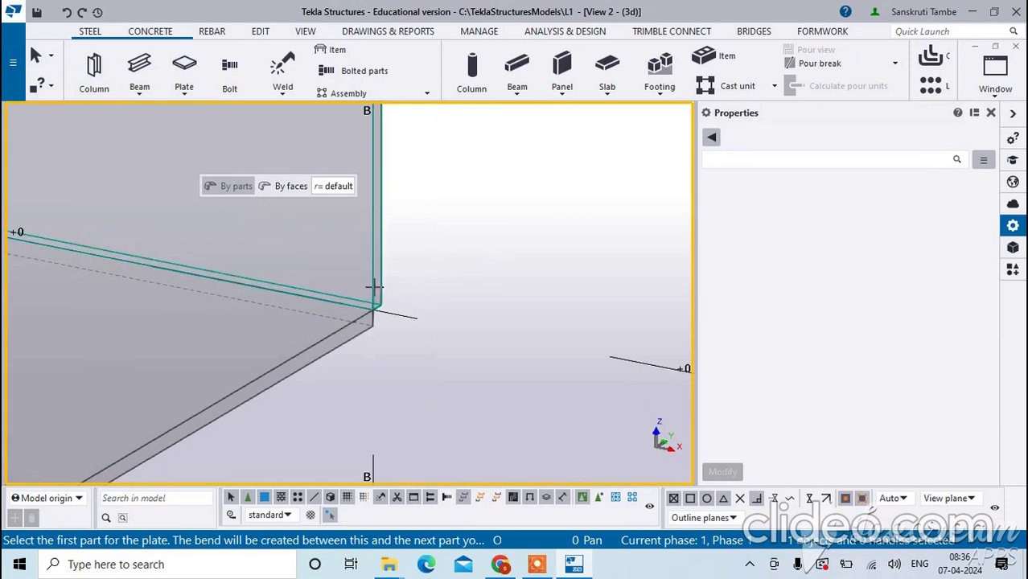
left_click(288, 187)
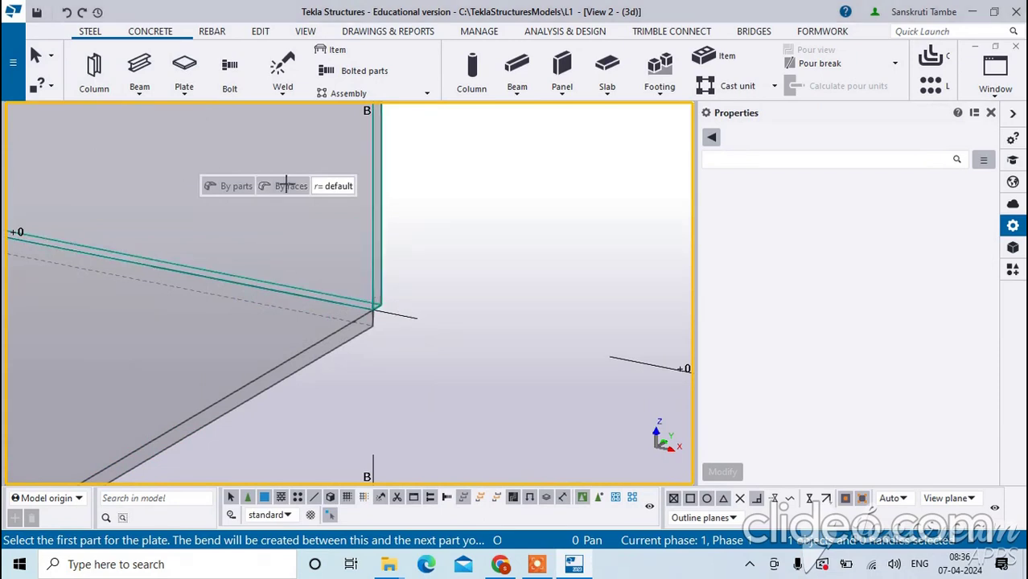
left_click(382, 308)
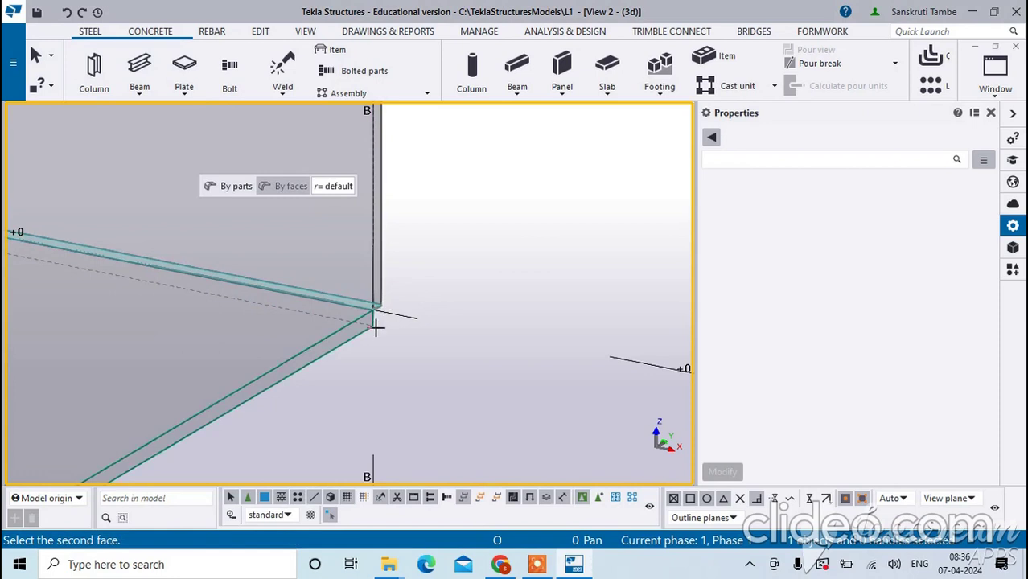
left_click(374, 316)
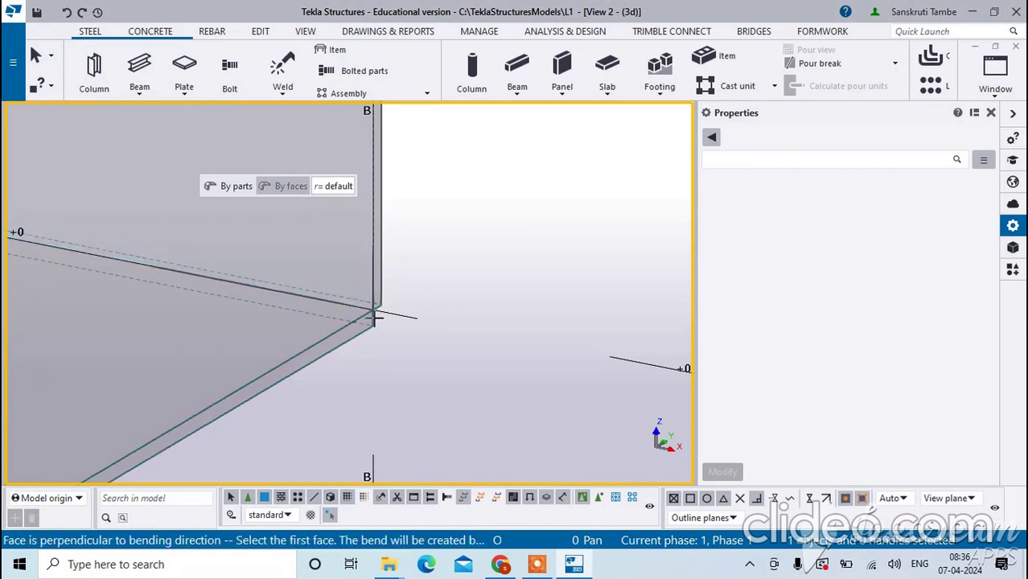
scroll(348, 299, "up", 2)
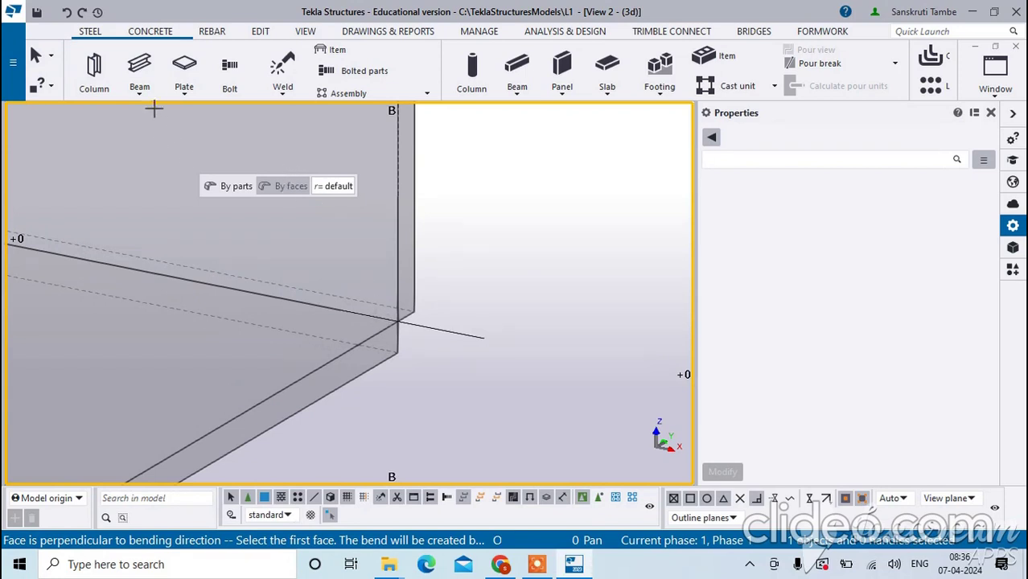
right_click(462, 171)
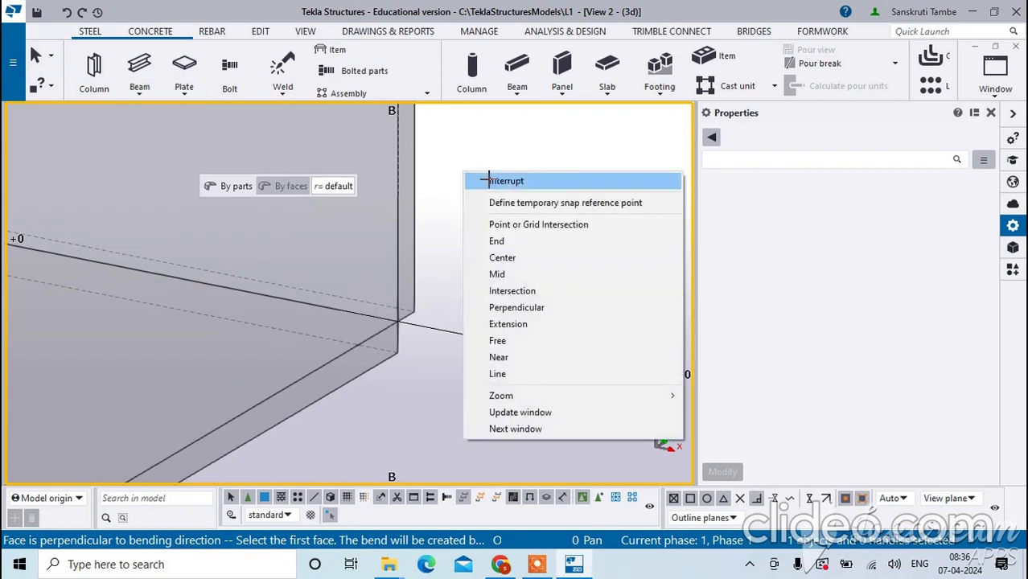
left_click(488, 180)
- Try a cylindrical bent plate by faces again, using the vertical plate's end face and the horizontal plate's end face at grid B
left_click(184, 90)
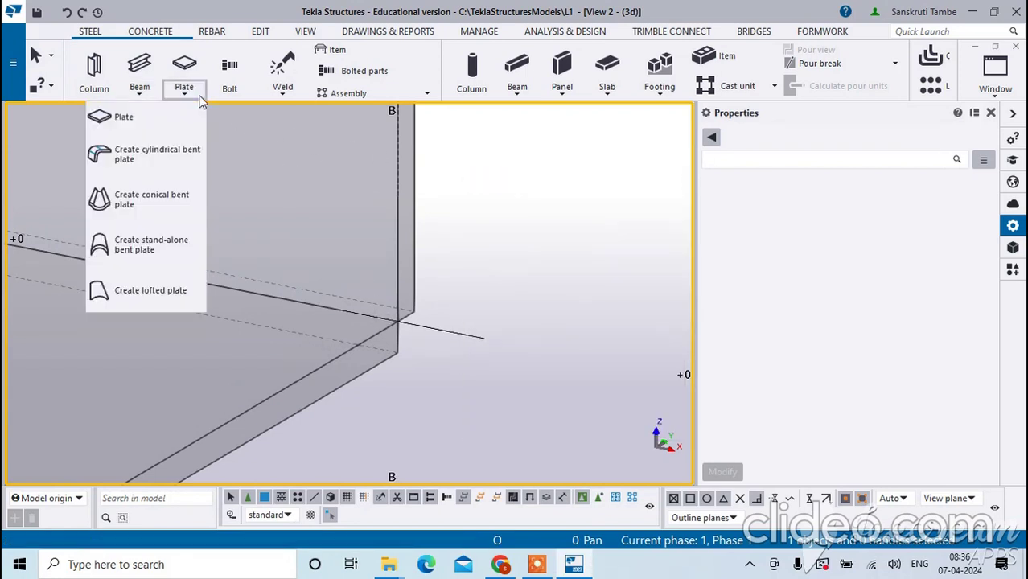
left_click(160, 153)
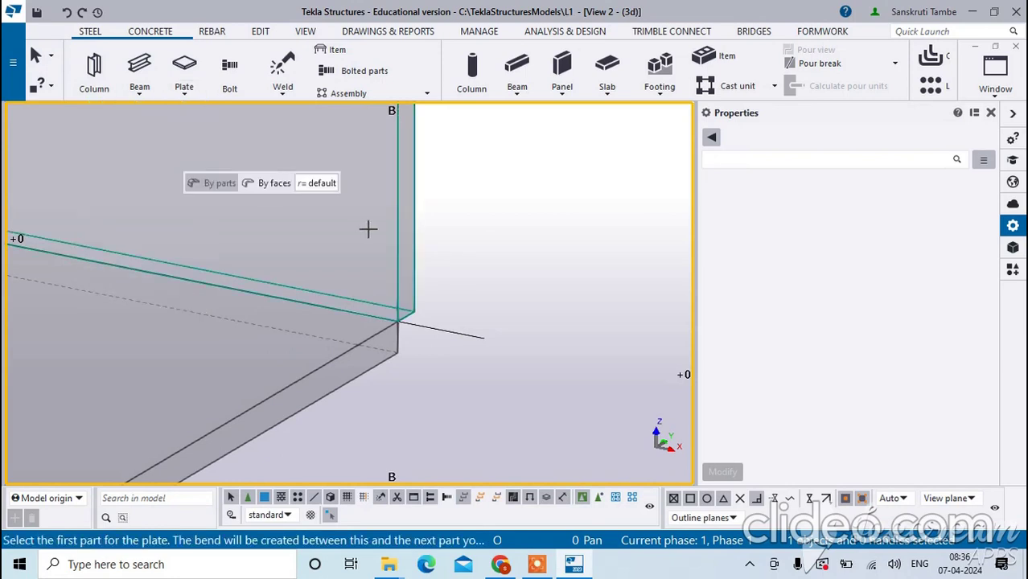
left_click(274, 183)
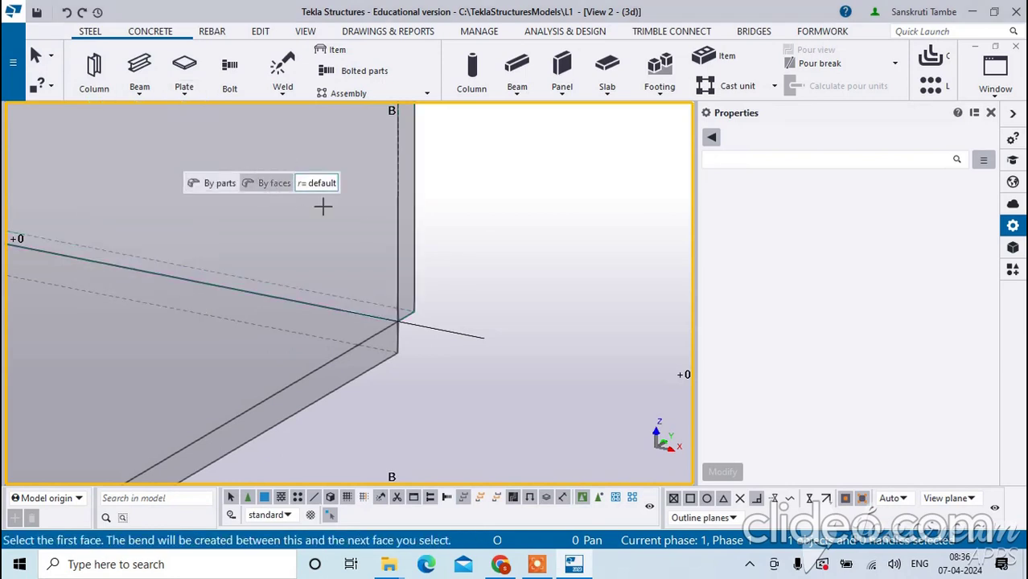
left_click(406, 312)
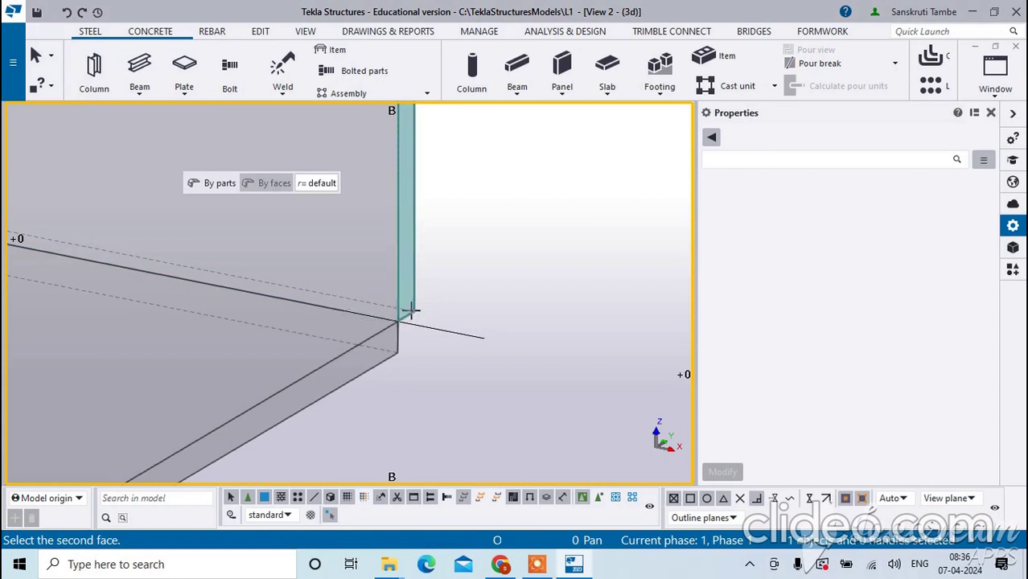
left_click(400, 341)
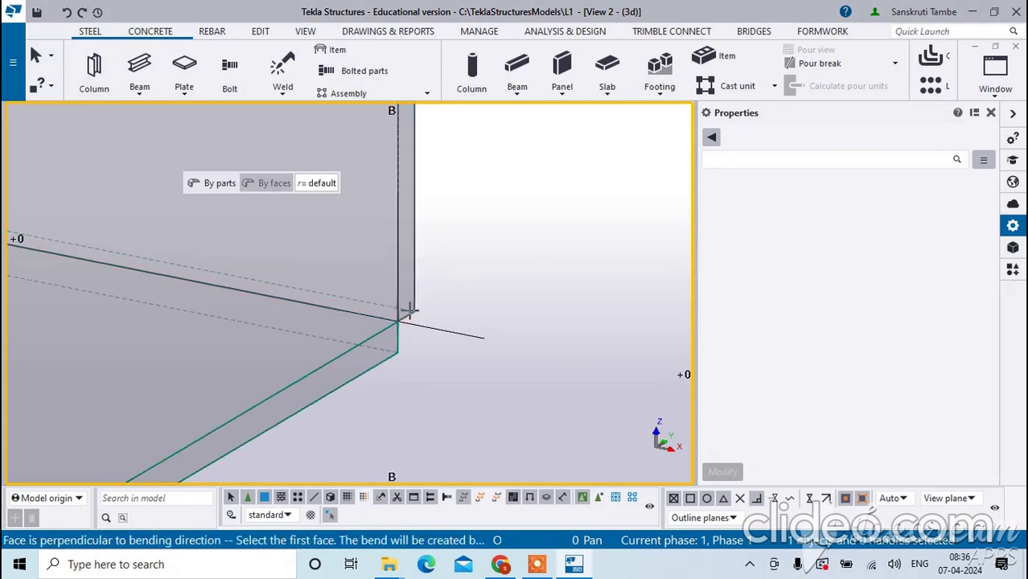
right_click(457, 233)
left_click(484, 245)
- Orbit to the opposite side of the model and examine the corner where the two plates meet at grid B
scroll(475, 266, "down", 4)
scroll(403, 267, "up", 3)
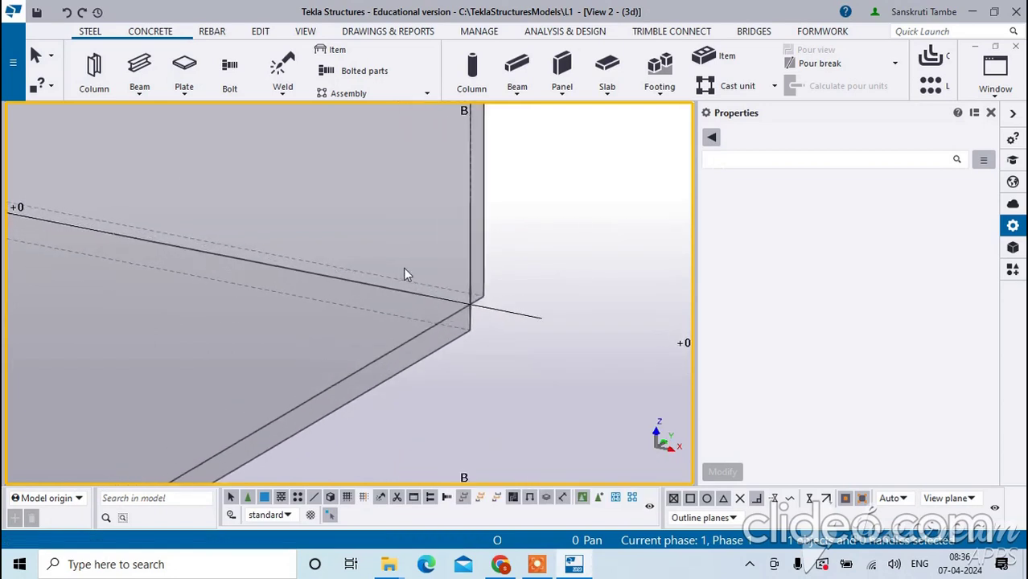
scroll(307, 271, "up", 2)
scroll(310, 282, "down", 3)
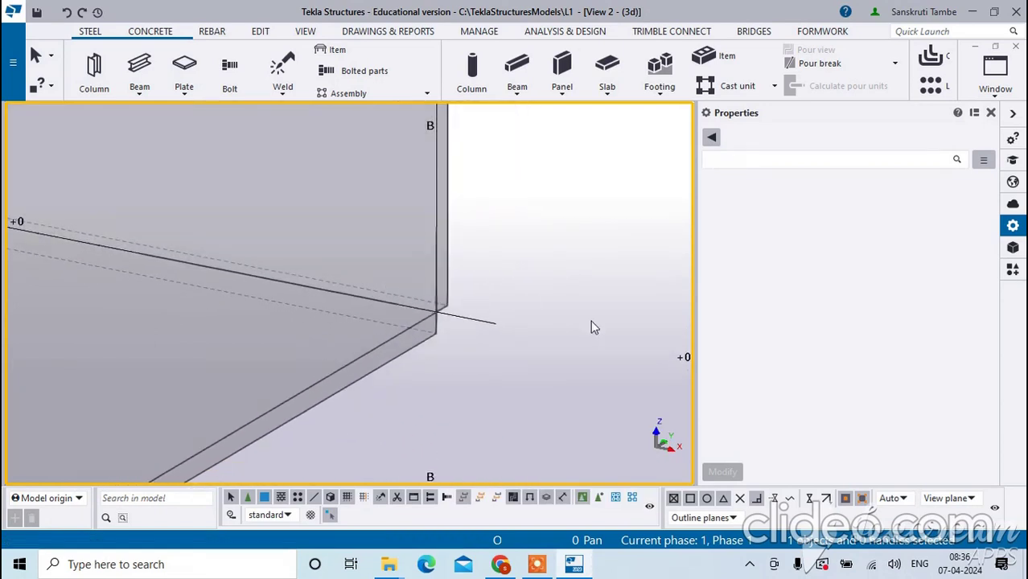
middle_click_drag(591, 321, 476, 360, "ctrl")
scroll(408, 302, "down", 5)
scroll(407, 309, "down", 3)
scroll(593, 356, "down", 6)
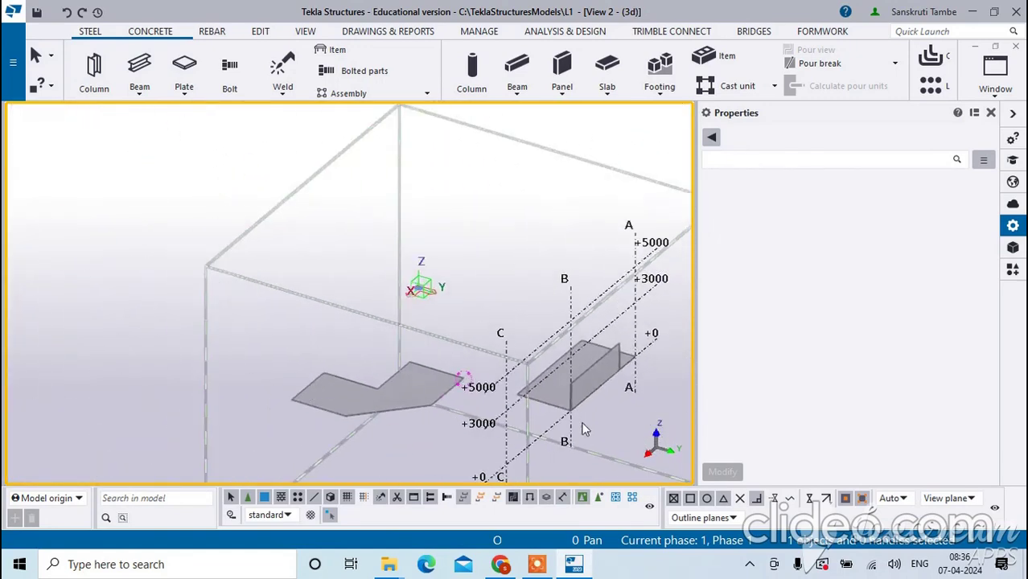
scroll(581, 427, "up", 8)
scroll(535, 309, "up", 2)
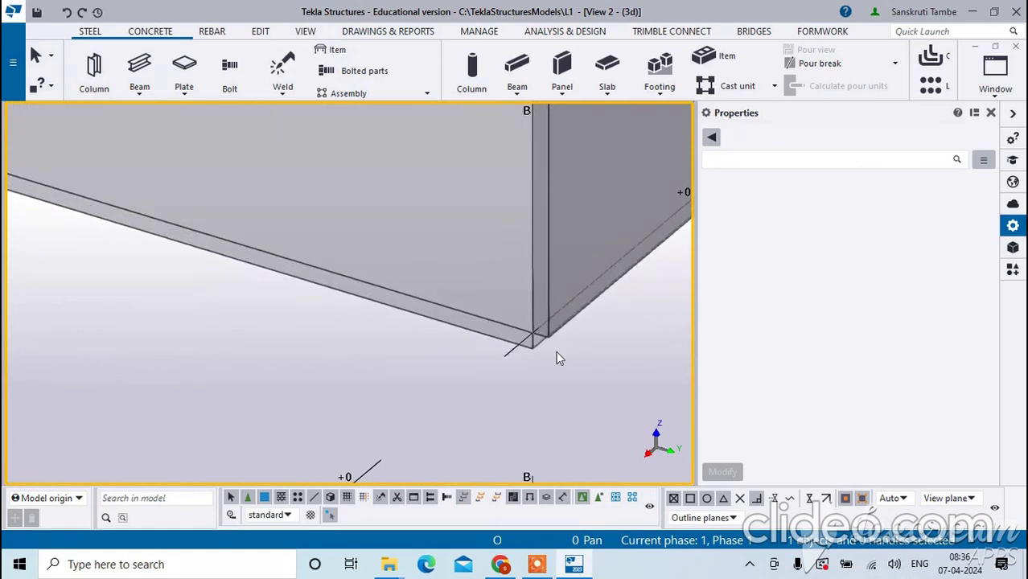
- Create a cylindrical bent plate by faces between the vertical plate's bottom face and the horizontal plate's adjoining edge face, using the default radius
left_click(191, 91)
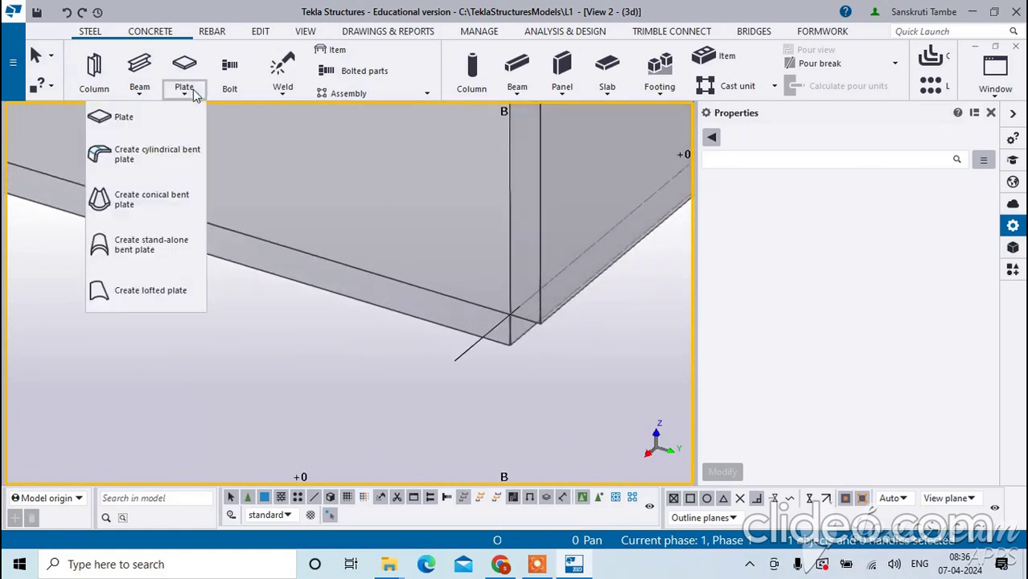
left_click(181, 153)
left_click(284, 185)
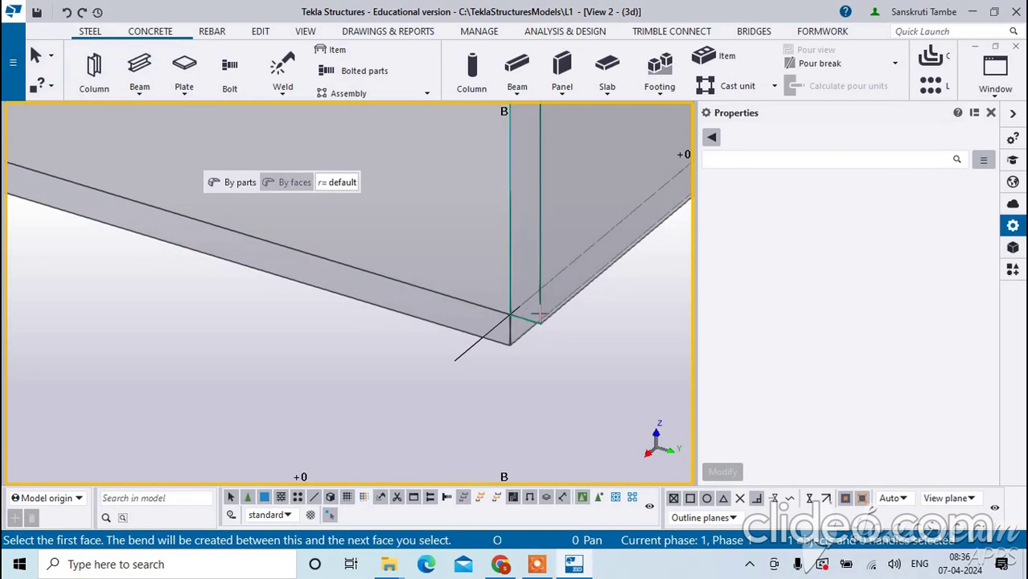
scroll(563, 305, "up", 2)
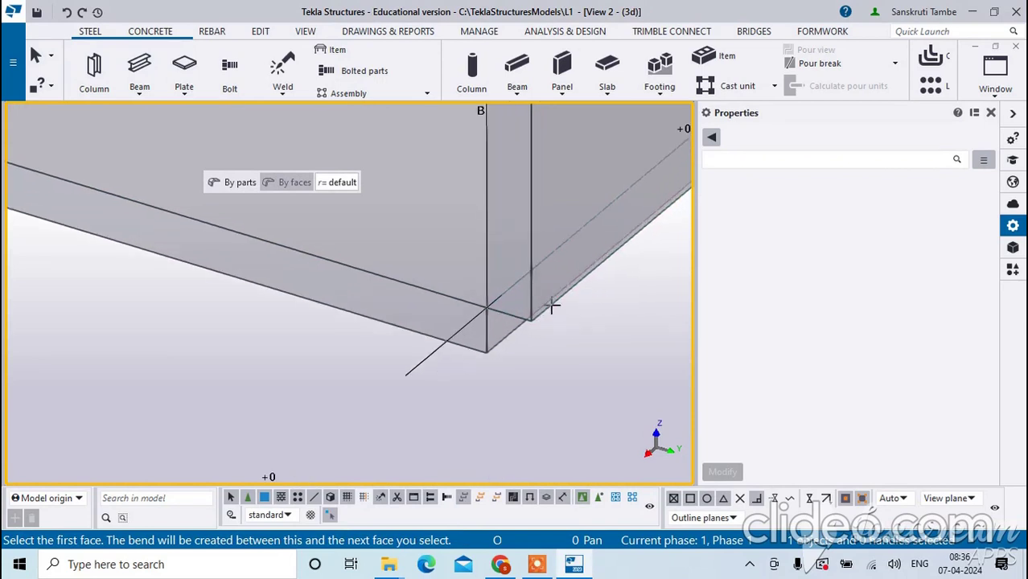
left_click(551, 306)
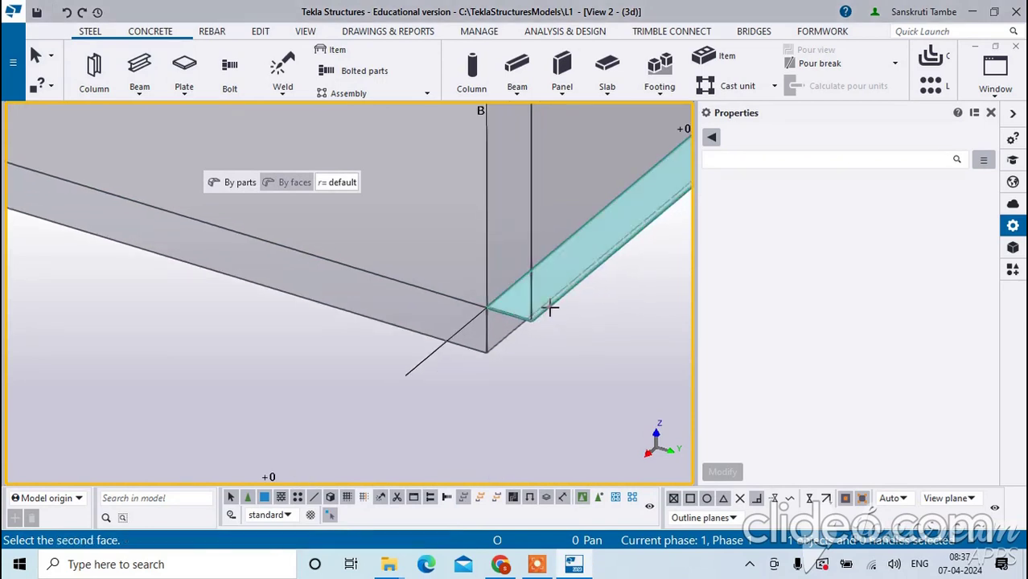
left_click(486, 344)
scroll(513, 331, "down", 10)
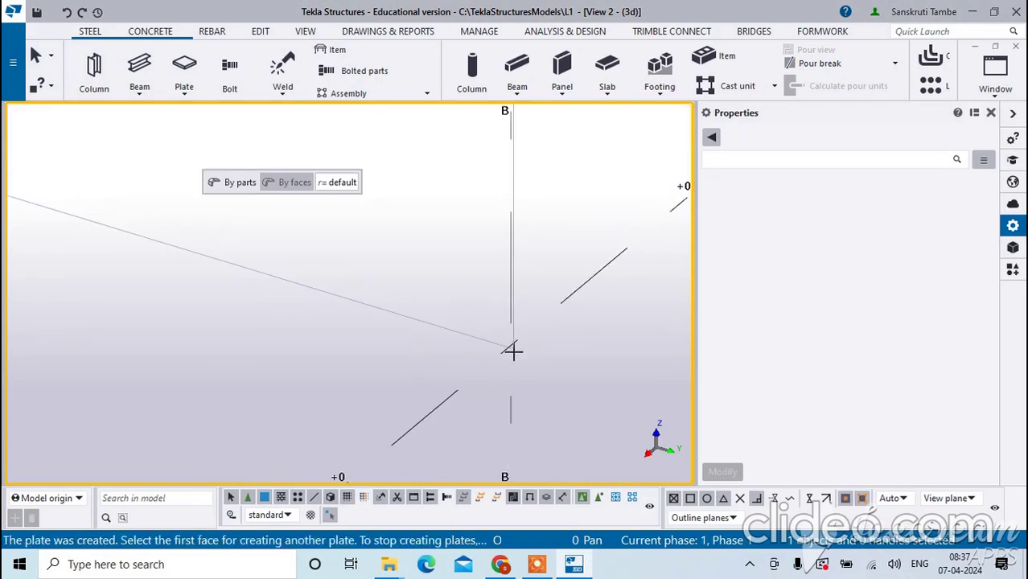
right_click(591, 353)
left_click(635, 107)
- Inspect the plates' corner at grid B and undo the bent plate made between the adjoining faces
scroll(532, 357, "up", 2)
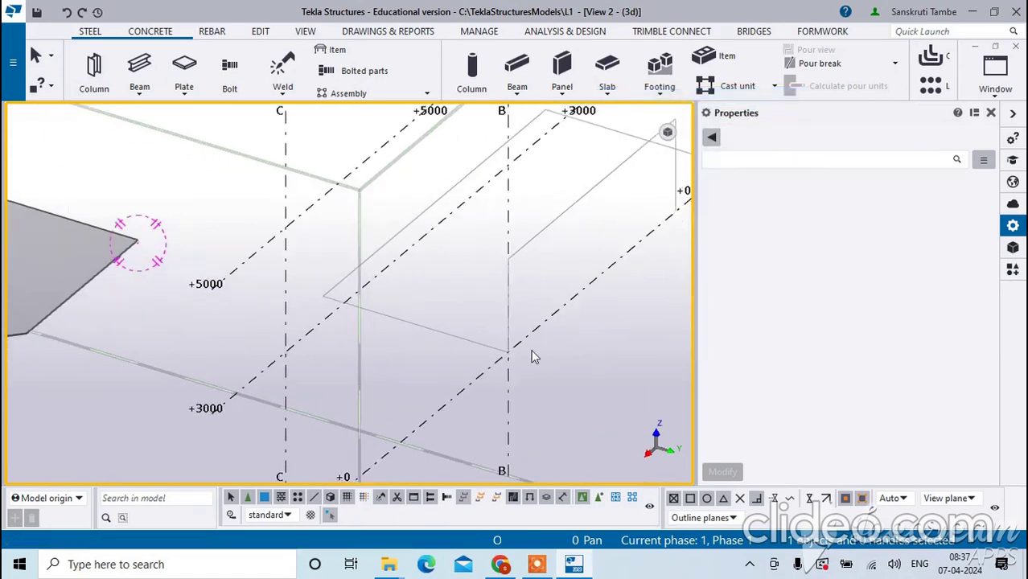
scroll(526, 354, "up", 3)
scroll(317, 371, "down", 1)
scroll(346, 382, "up", 2)
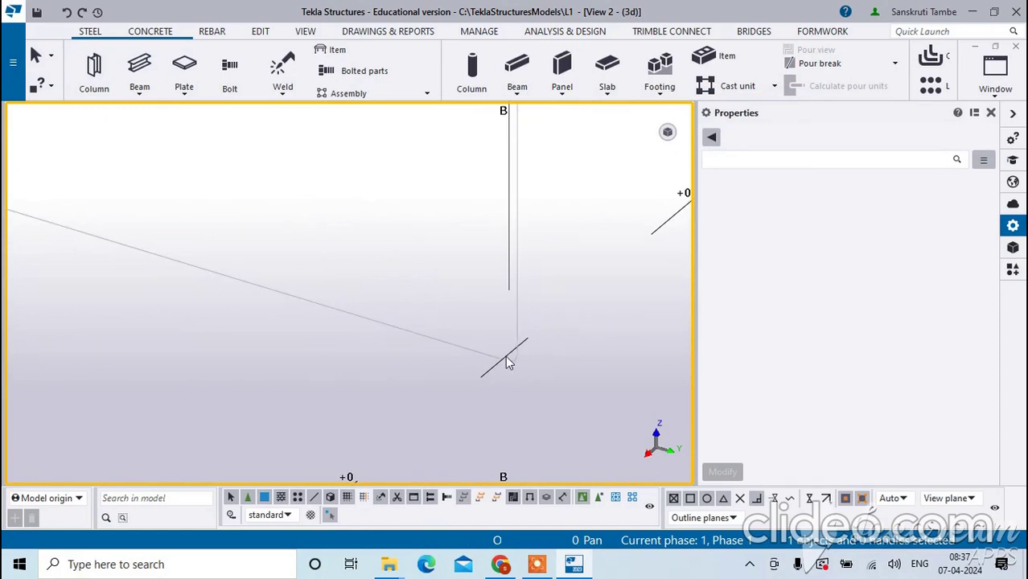
scroll(358, 381, "down", 1)
left_click(68, 14)
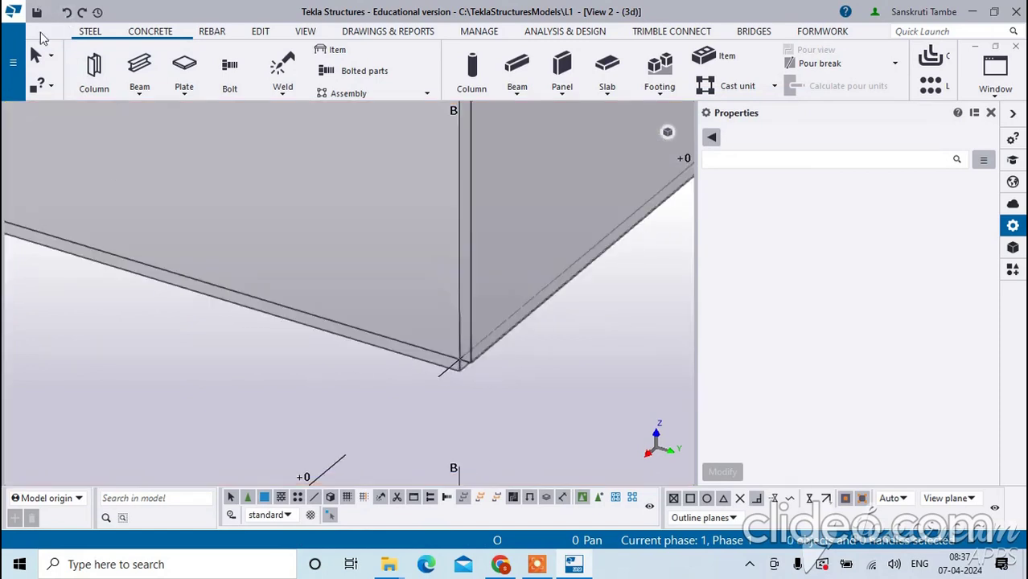
- Start a cylindrical bent plate by faces with the default radius, using the vertical plate's top face as the first face
scroll(91, 129, "down", 1)
scroll(232, 229, "down", 1)
scroll(264, 327, "down", 3)
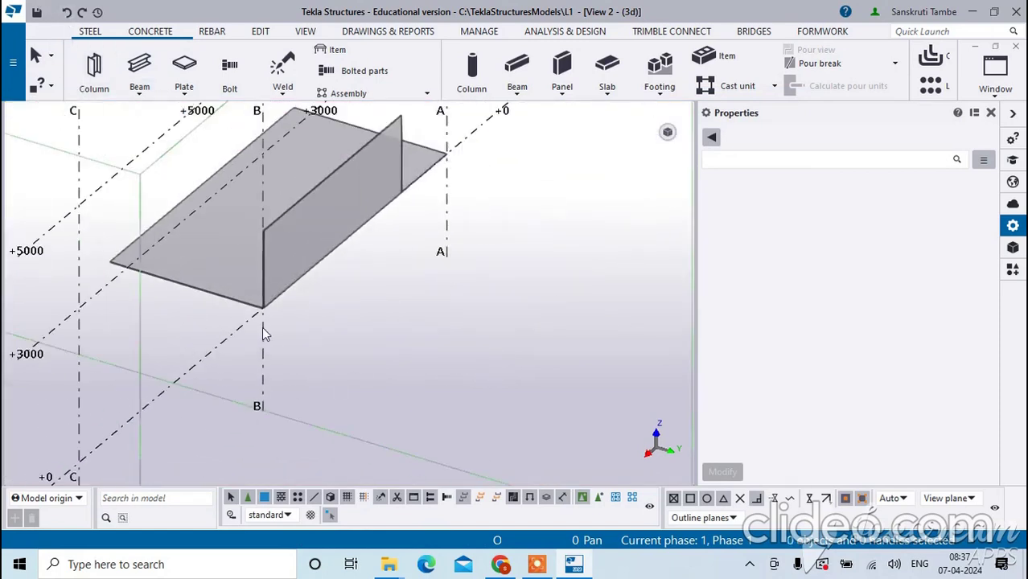
scroll(141, 208, "up", 4)
scroll(120, 278, "down", 2)
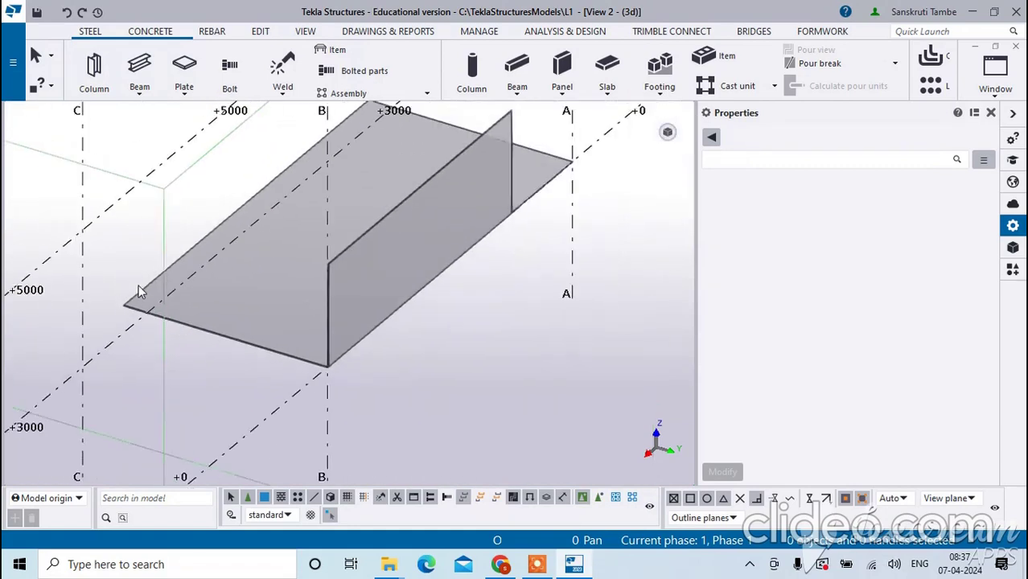
left_click(184, 95)
left_click(160, 154)
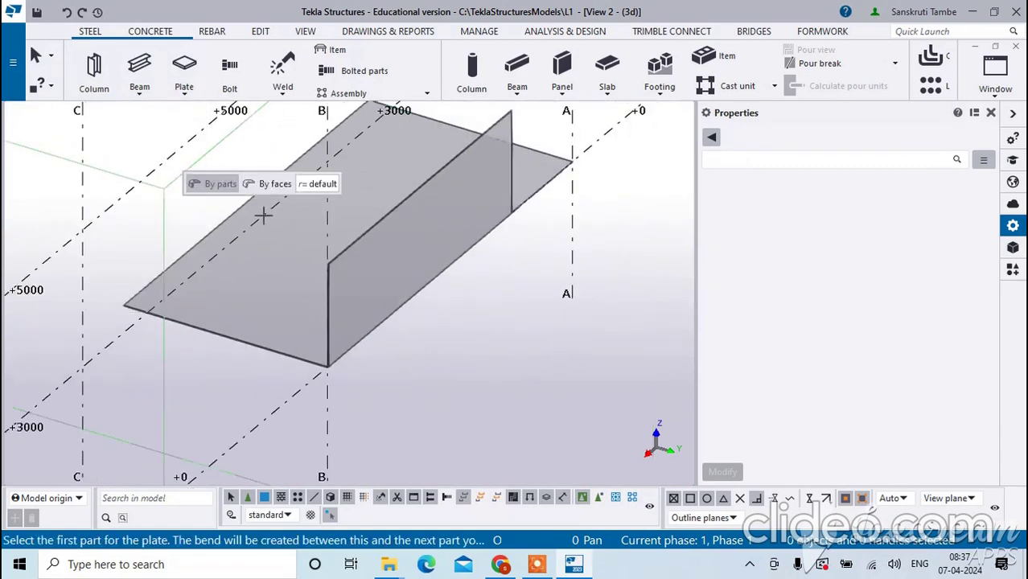
scroll(315, 235, "up", 2)
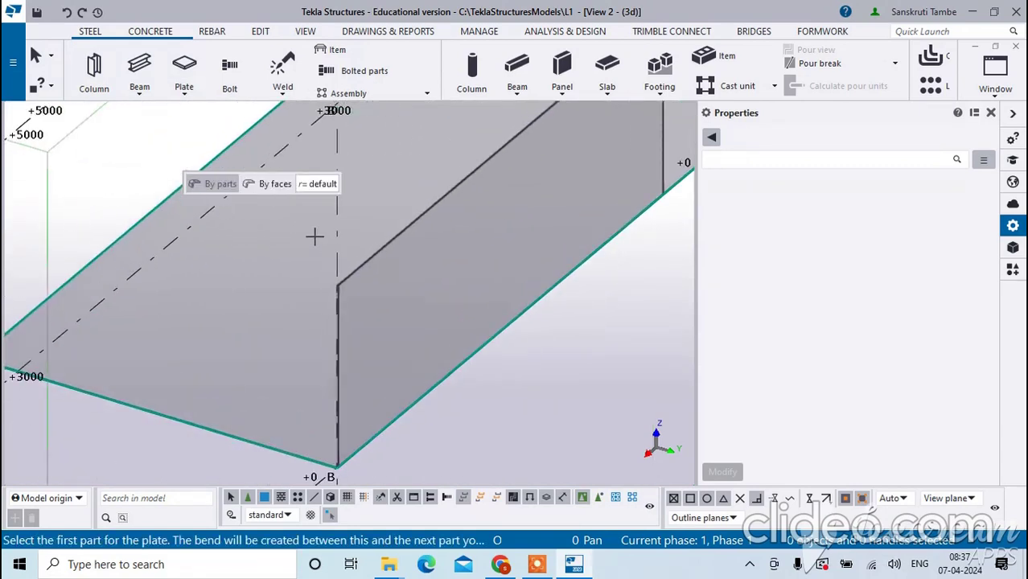
left_click(274, 184)
scroll(349, 274, "up", 3)
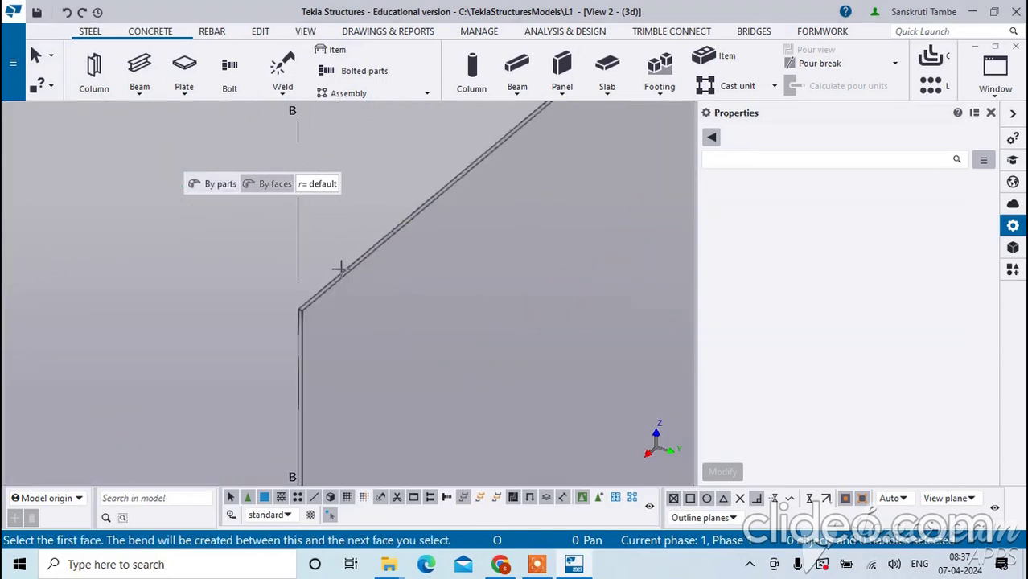
left_click(345, 273)
scroll(347, 282, "down", 3)
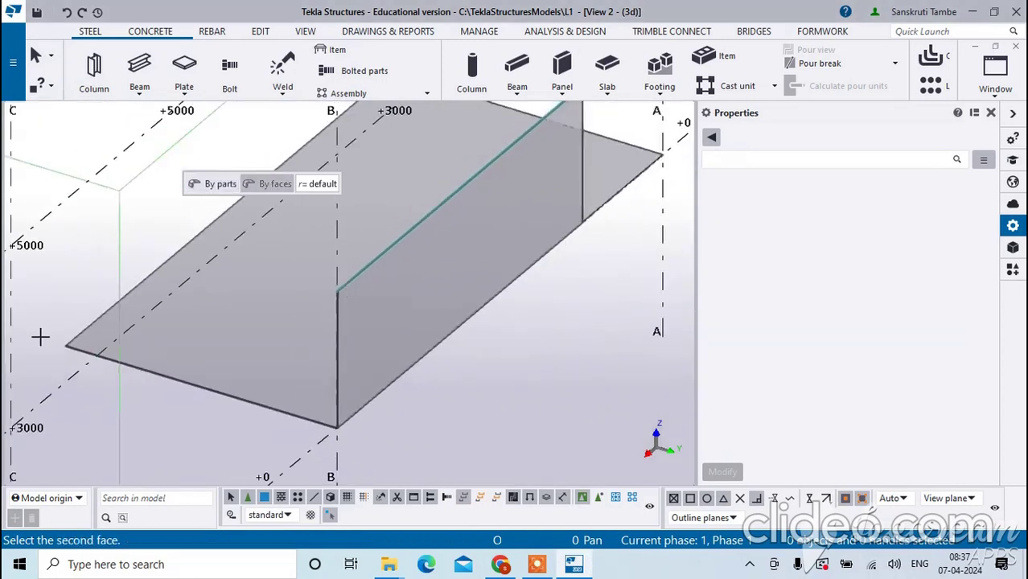
- Complete the bent plate with the horizontal plate's far long edge face as the second face, and undo its creation
scroll(40, 336, "up", 5)
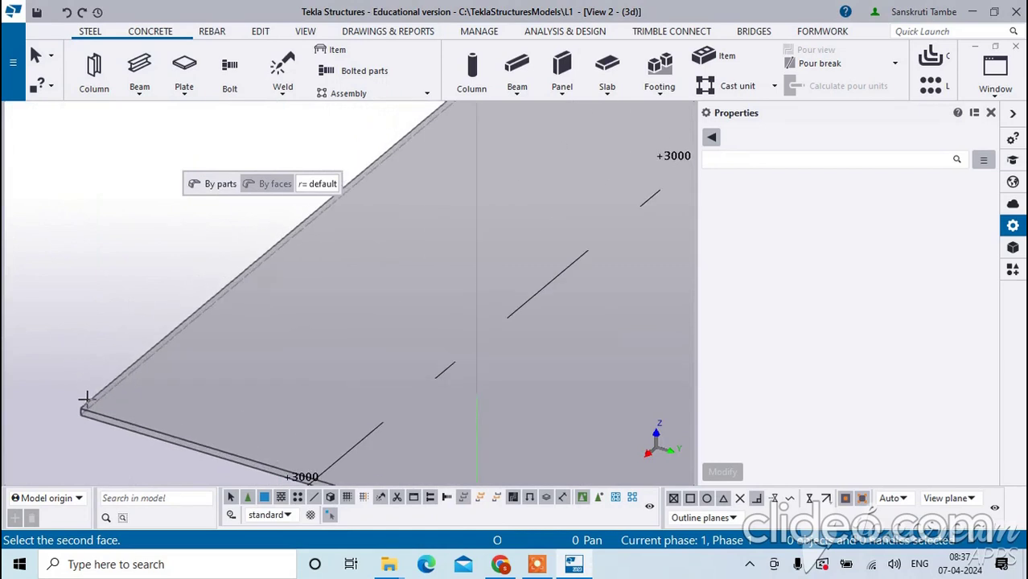
scroll(96, 390, "up", 2)
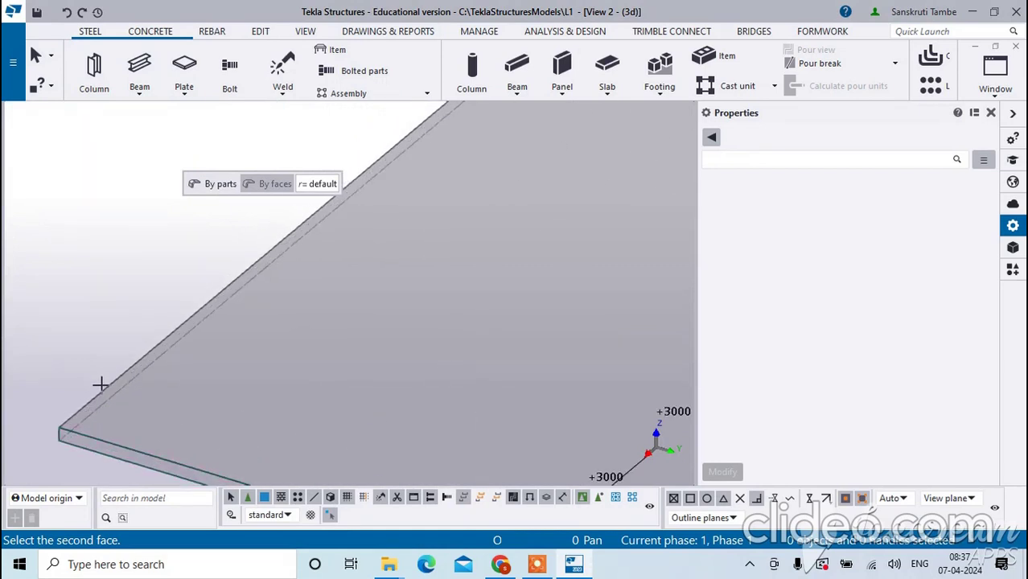
scroll(141, 368, "down", 2)
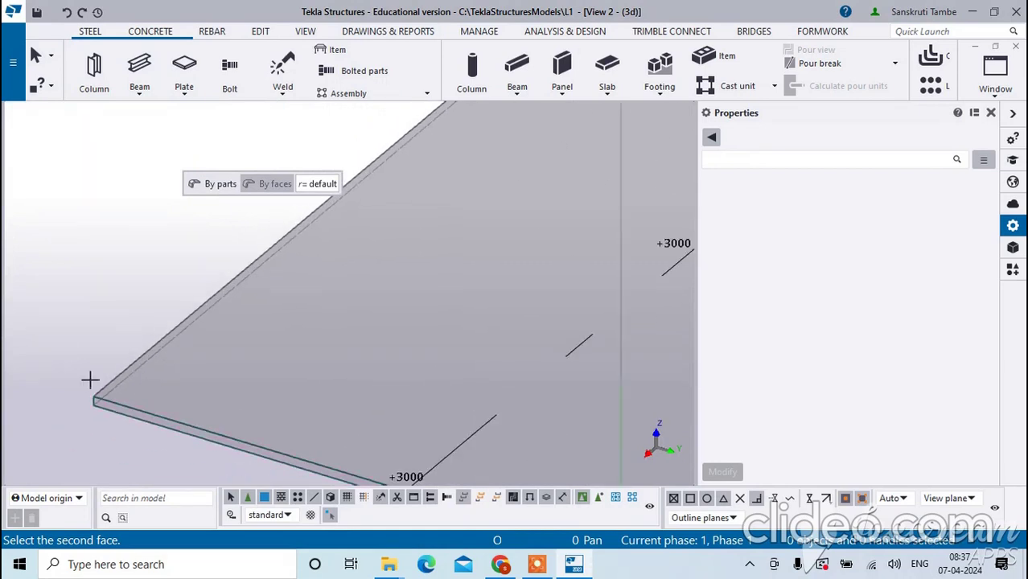
middle_click_drag(66, 341, 170, 314, "ctrl")
middle_click_drag(126, 381, 312, 333, "ctrl")
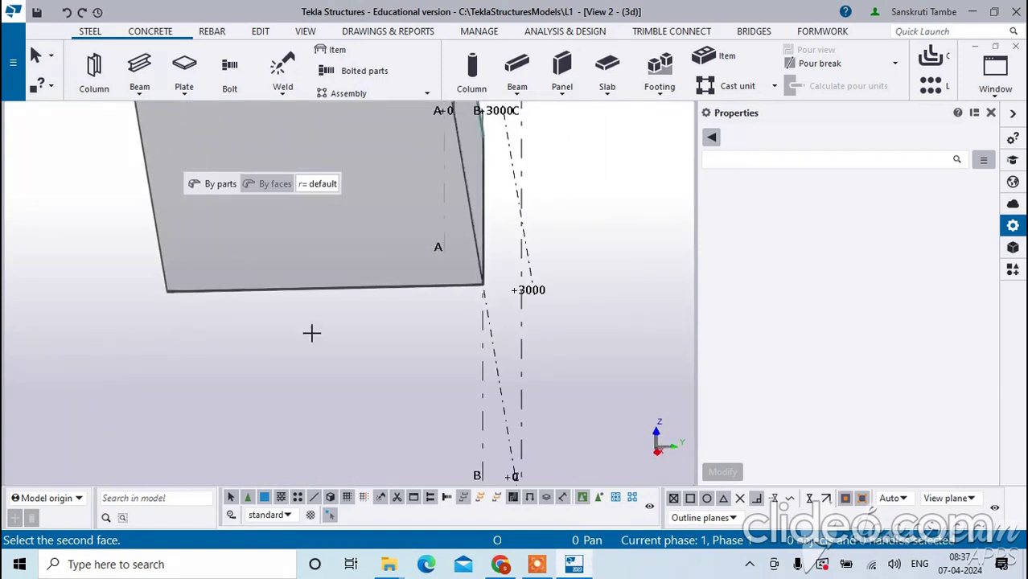
scroll(291, 350, "up", 3)
middle_click_drag(32, 266, 110, 311, "ctrl")
left_click(144, 259)
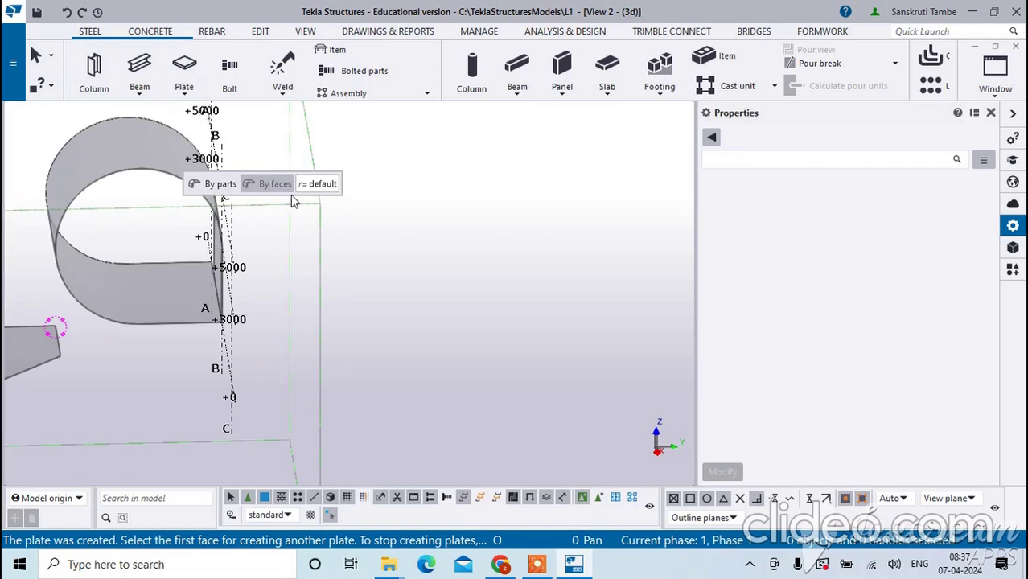
left_click(68, 13)
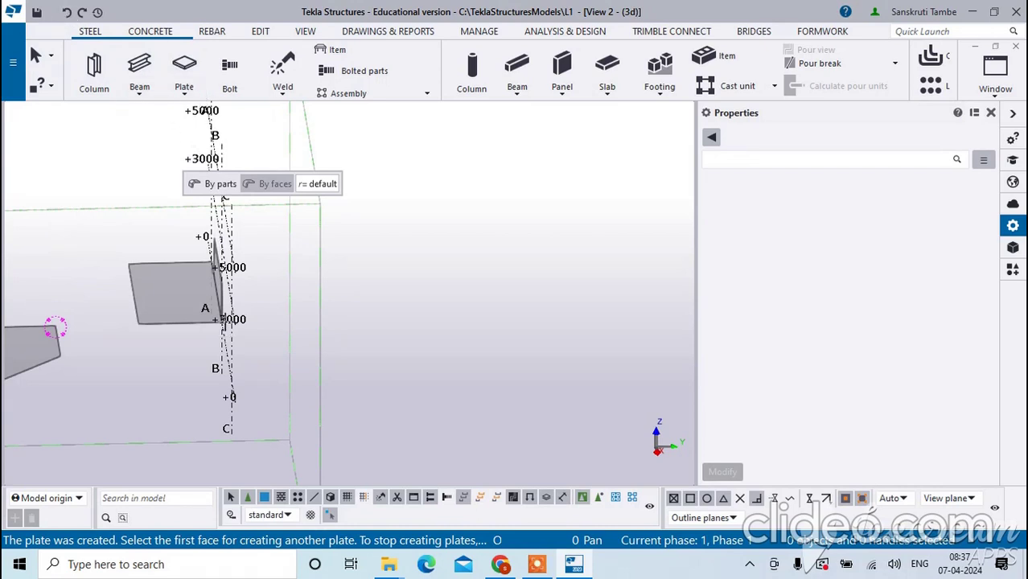
- Create a conical bent plate by parts from the horizontal plate to the vertical plate at grid B, using default radii
scroll(207, 402, "up", 5)
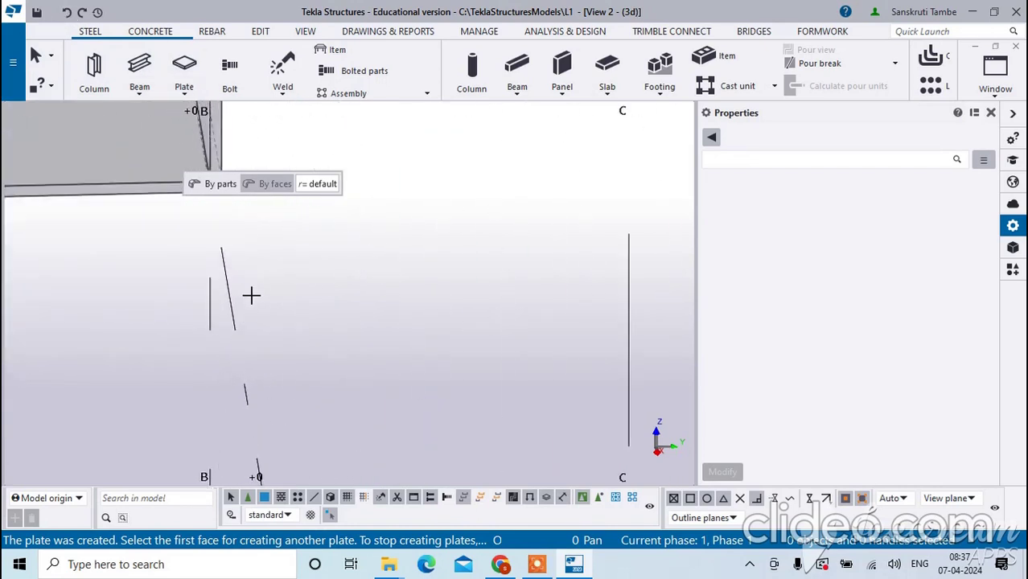
scroll(251, 295, "down", 3)
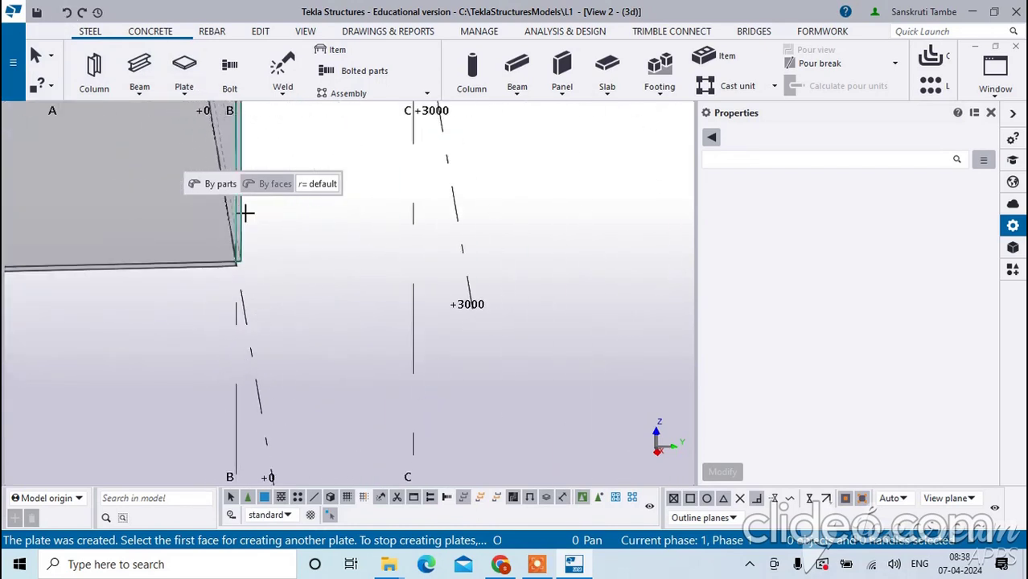
left_click(185, 95)
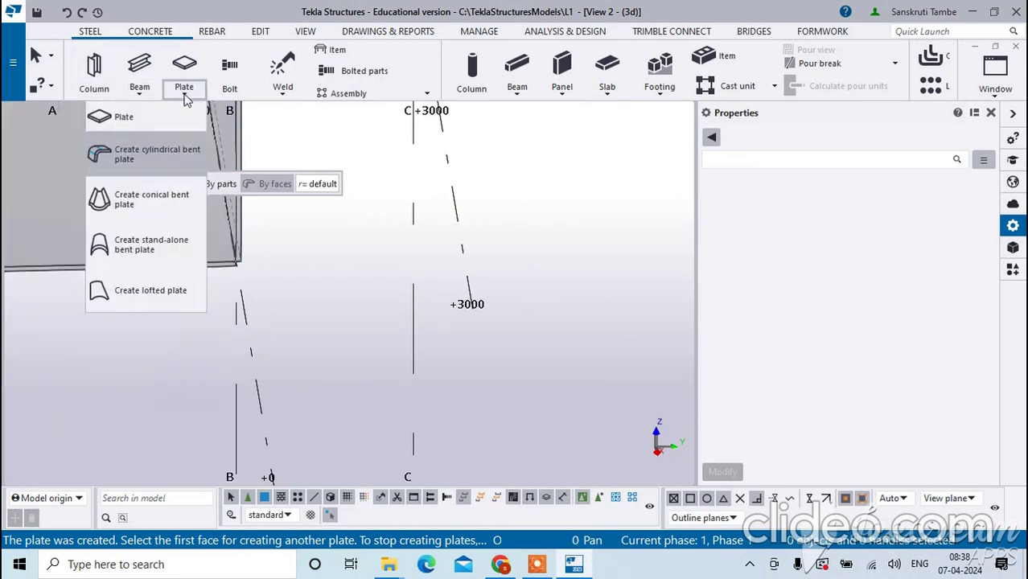
left_click(176, 206)
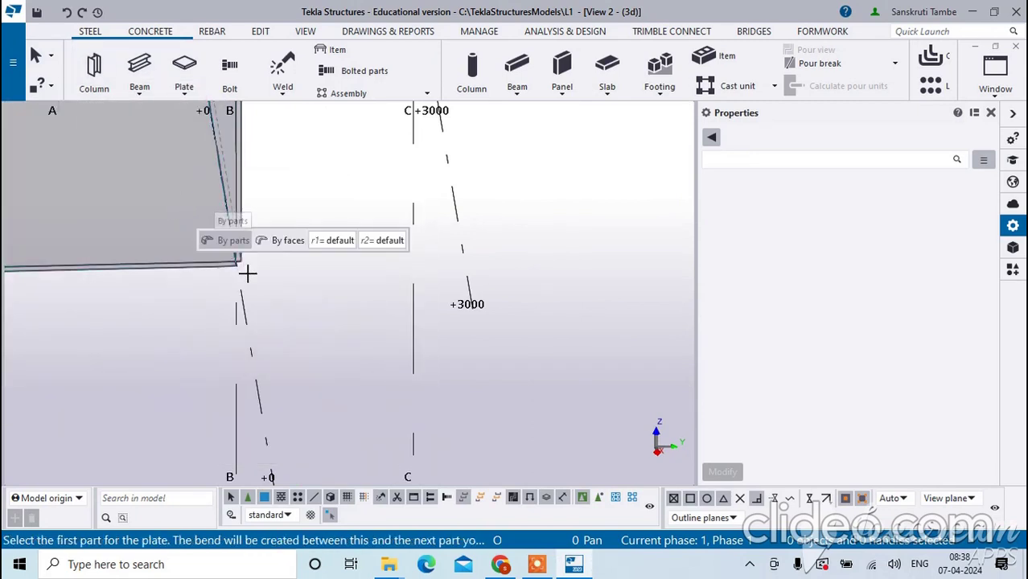
left_click(222, 271)
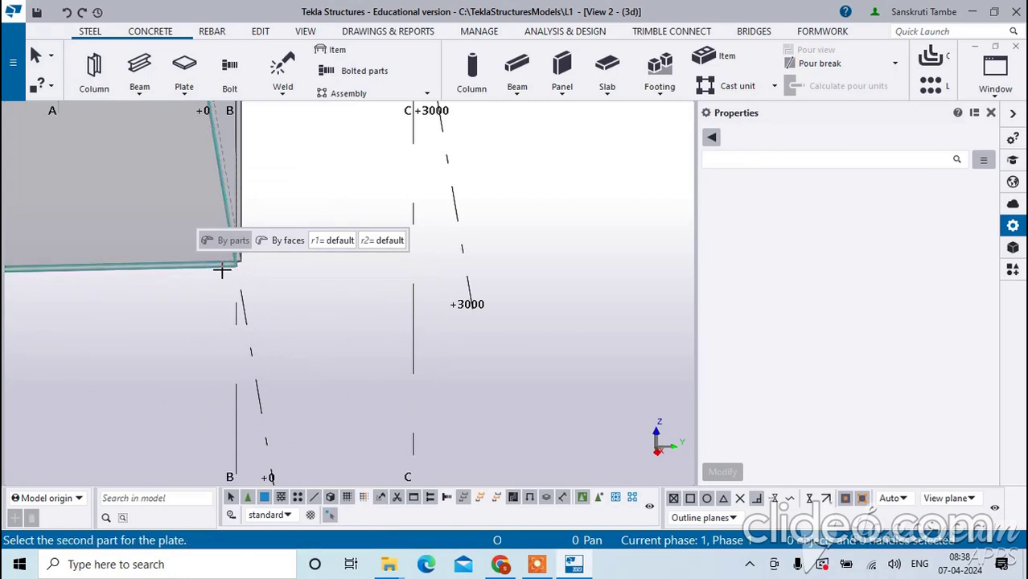
left_click(233, 190)
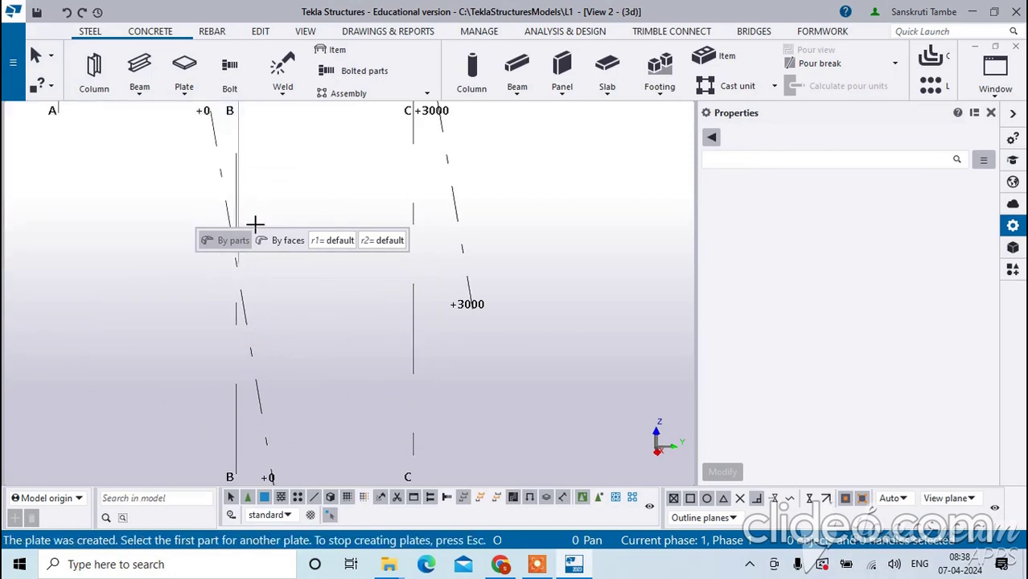
- Inspect the bend at the plates' corner, undo the conical bent plate and end the command
scroll(234, 188, "up", 5)
scroll(237, 177, "down", 2)
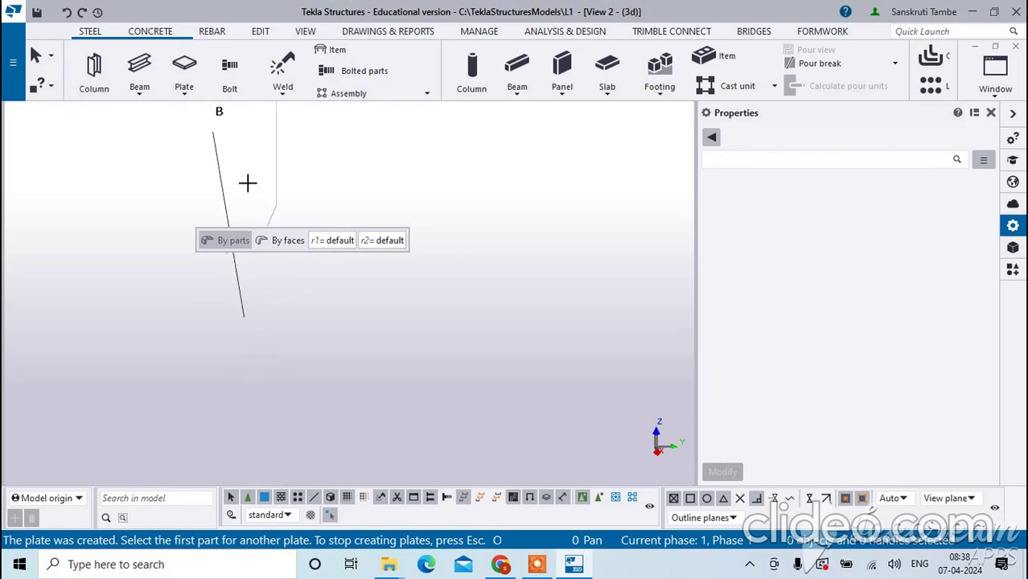
left_click(67, 12)
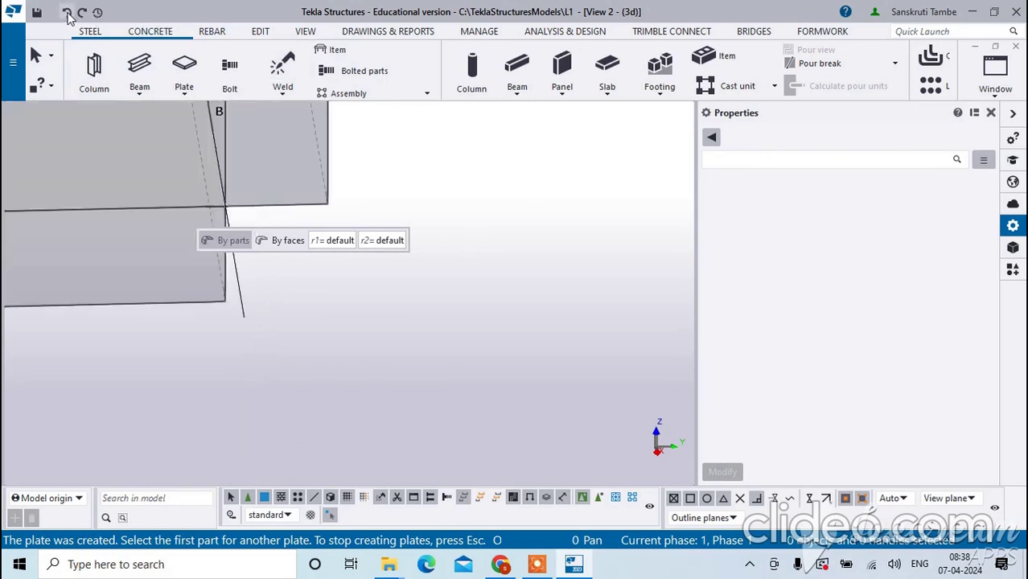
right_click(430, 160)
left_click(450, 168)
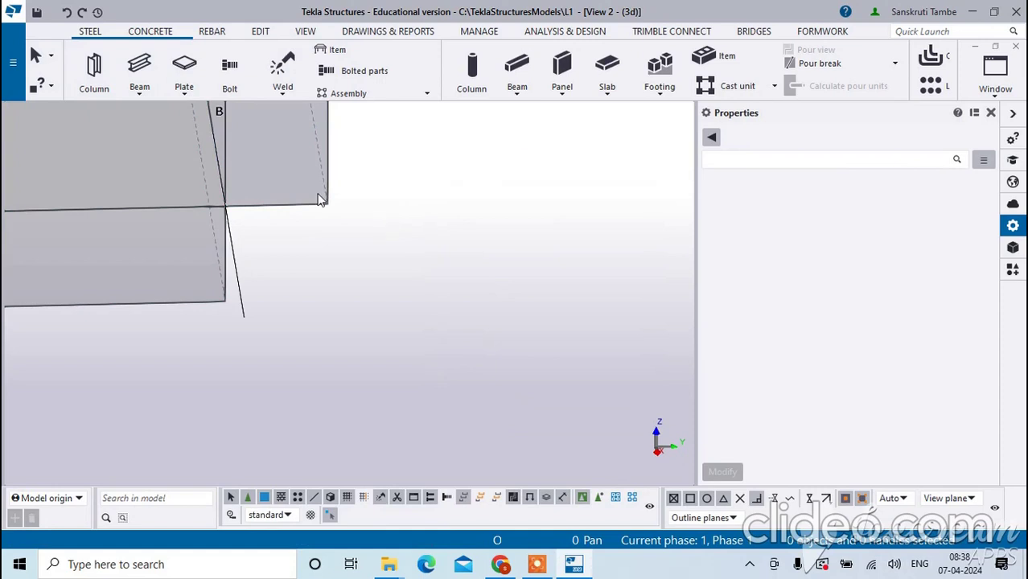
- Create a conical bent plate by parts with default radii, taking the vertical plate first and the horizontal plate second
left_click(180, 97)
left_click(167, 194)
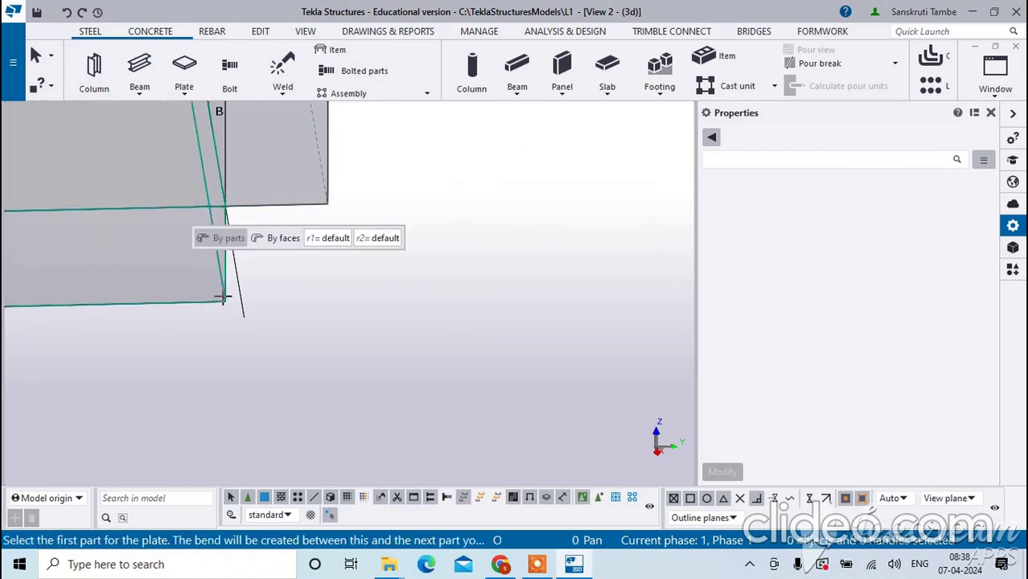
left_click(229, 153)
left_click(202, 299)
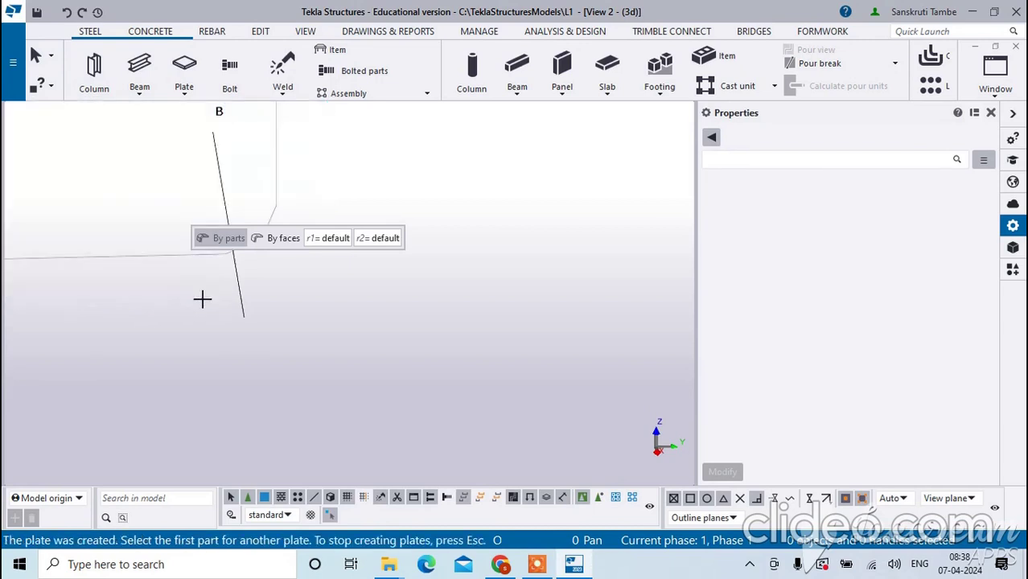
right_click(374, 167)
left_click(390, 176)
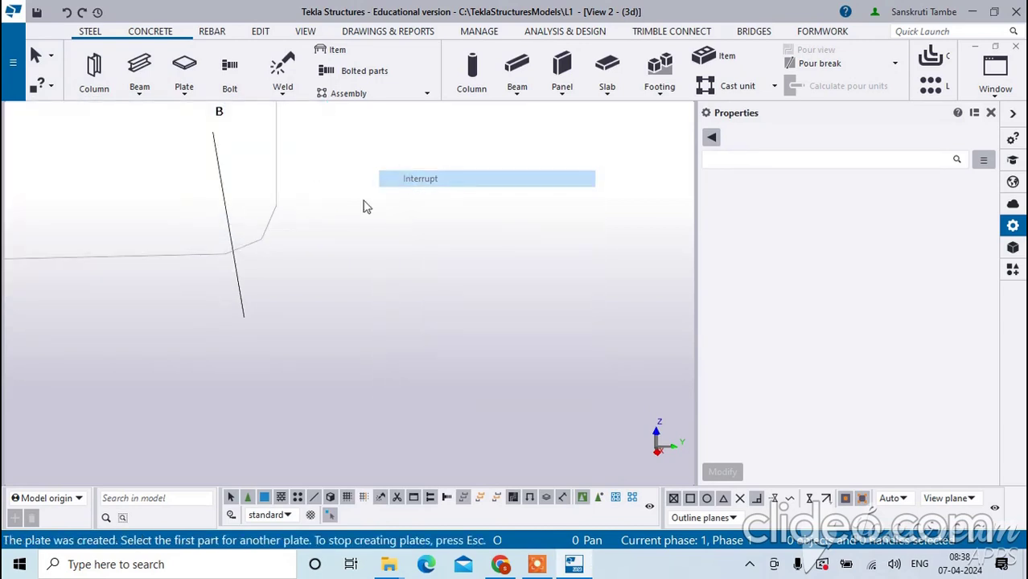
- Examine the conical bend between the vertical and horizontal plates at grid B, both overall and close up
scroll(204, 257, "down", 5)
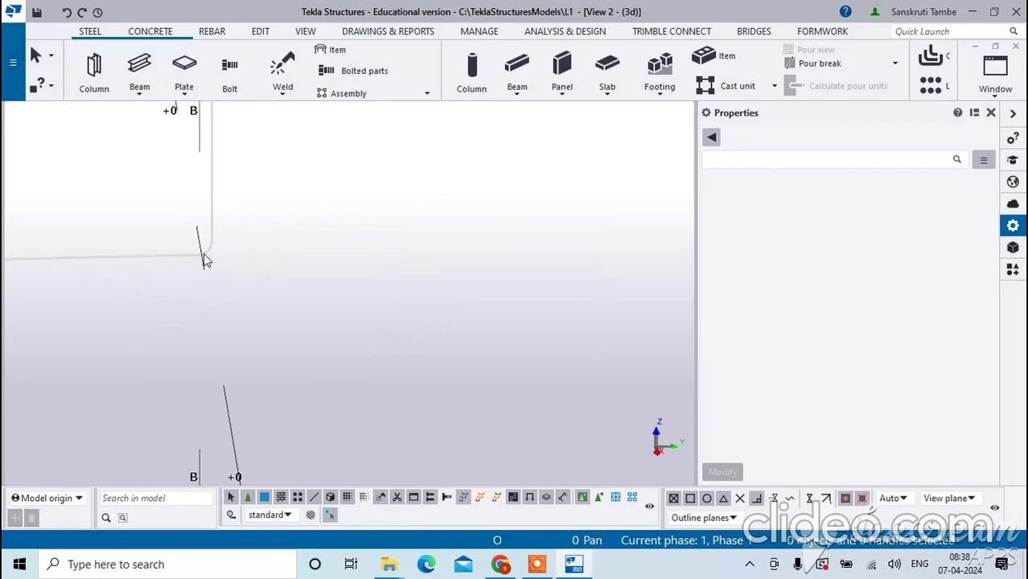
scroll(206, 259, "down", 6)
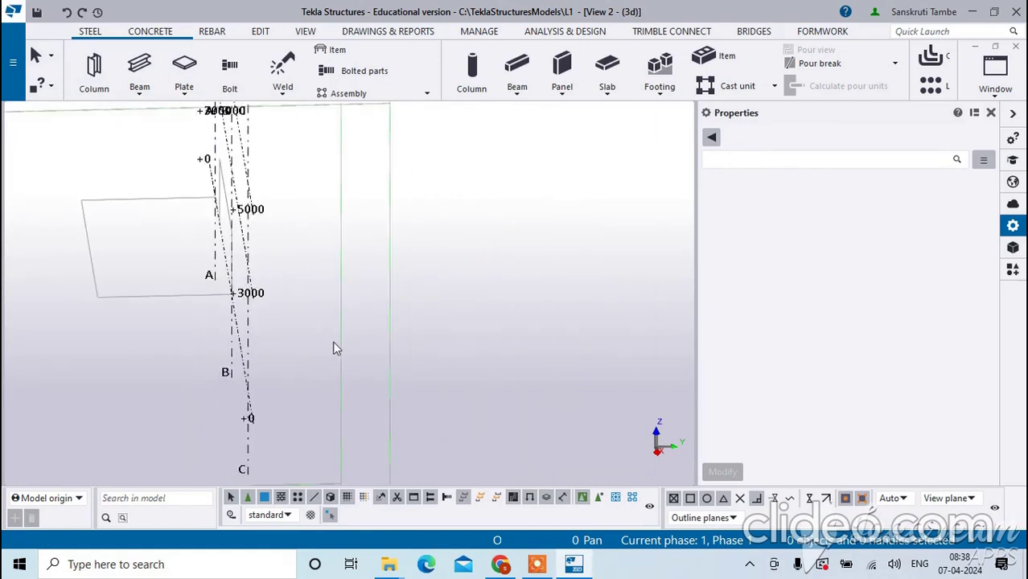
middle_click_drag(330, 334, 392, 314, "ctrl")
scroll(190, 263, "up", 5)
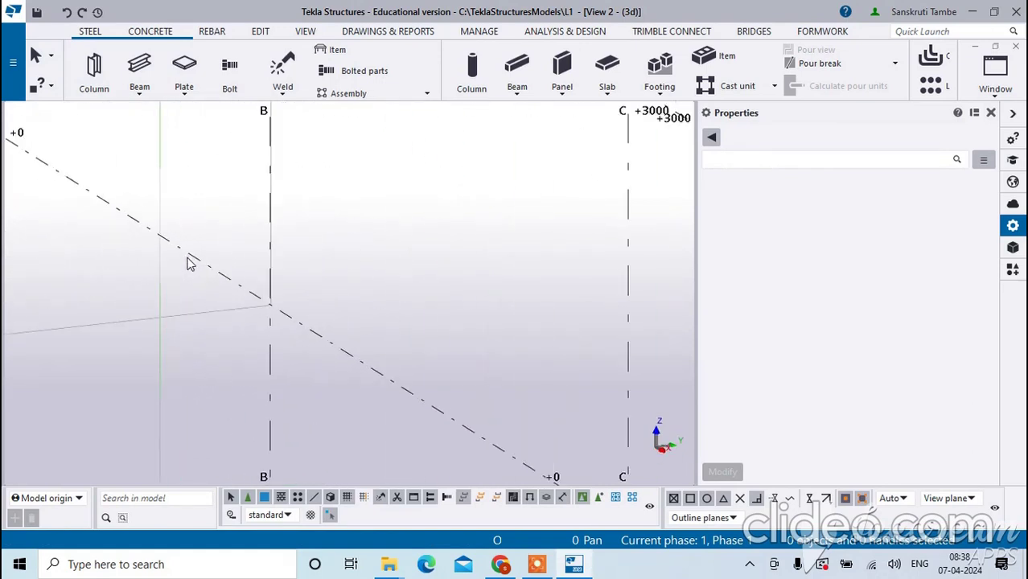
scroll(296, 323, "up", 3)
scroll(397, 317, "up", 5)
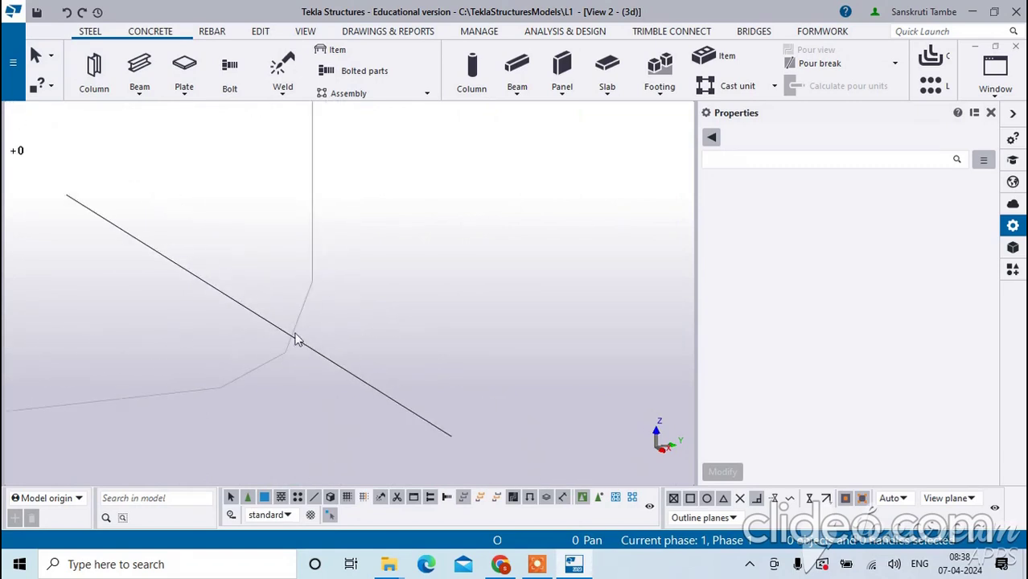
left_click(168, 96)
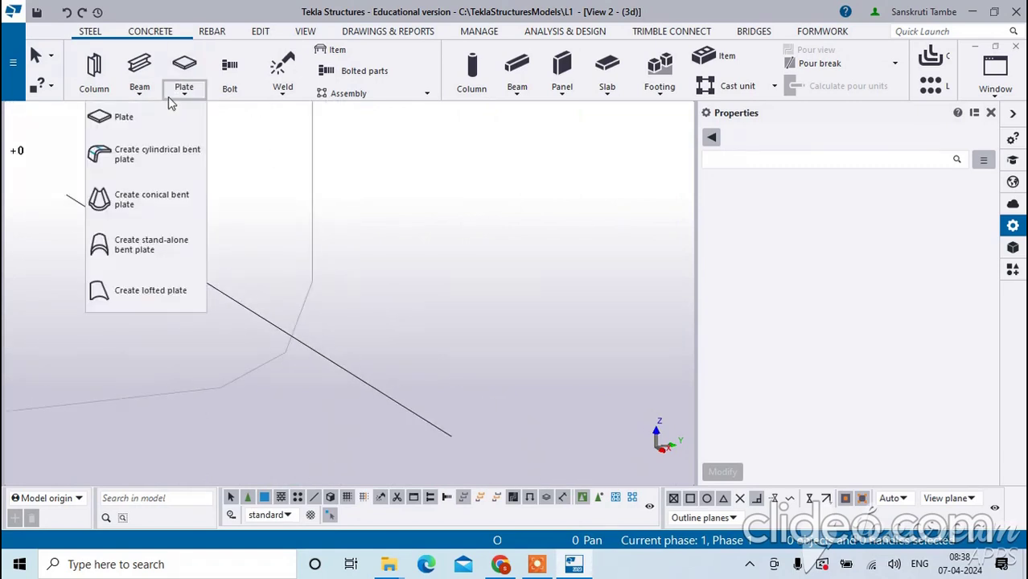
left_click(165, 163)
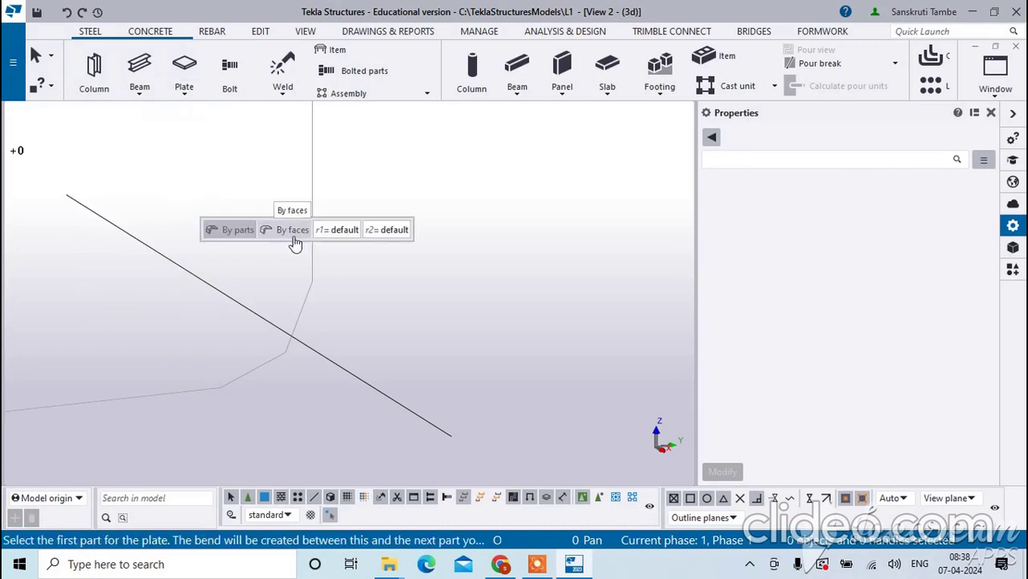
left_click(185, 95)
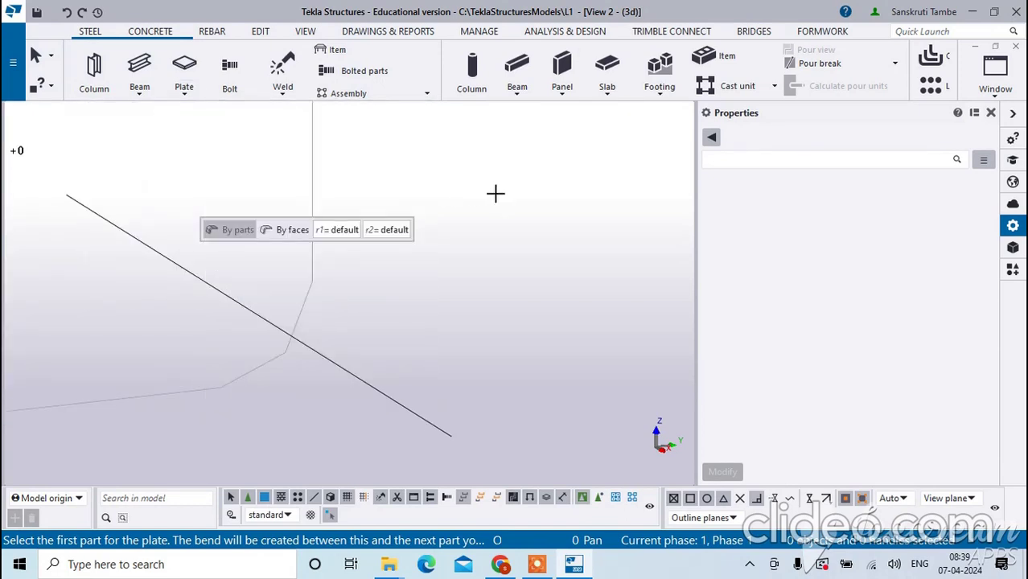
left_click(184, 87)
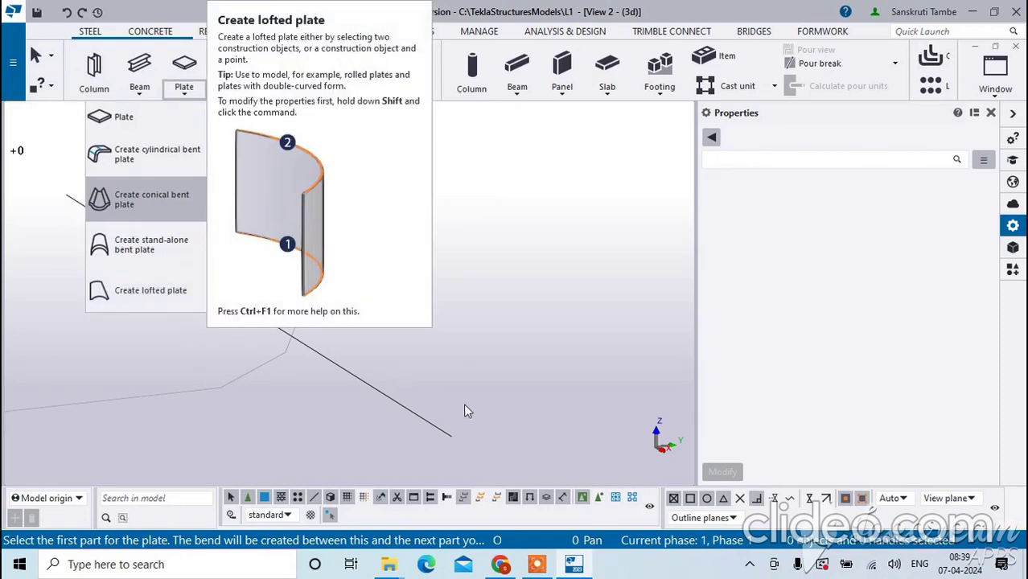
left_click(537, 564)
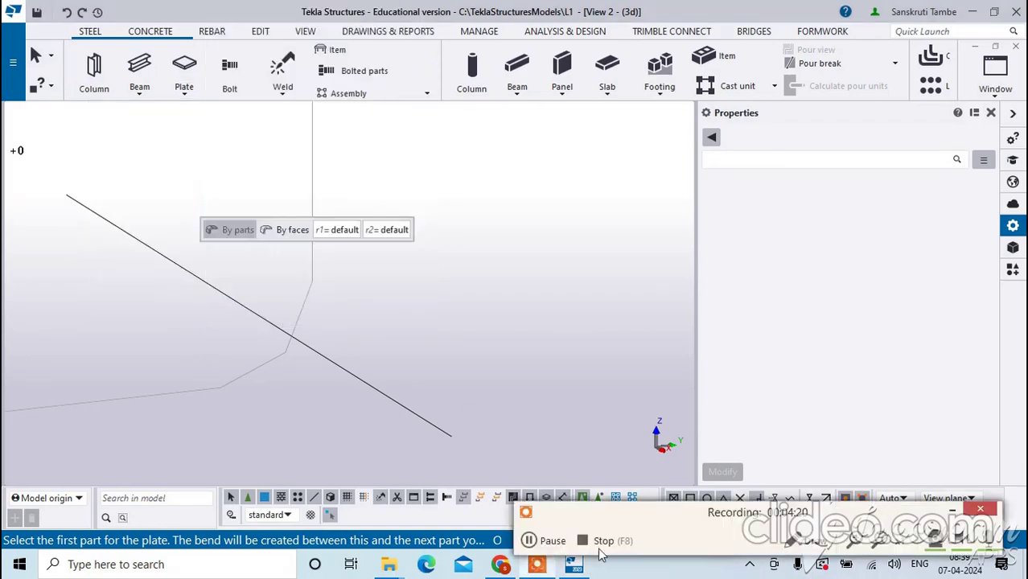